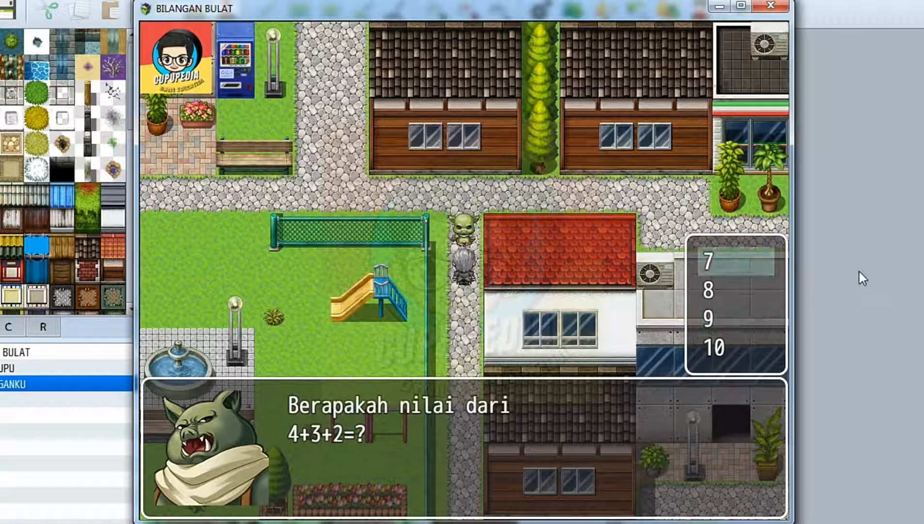
pyautogui.press('Return')
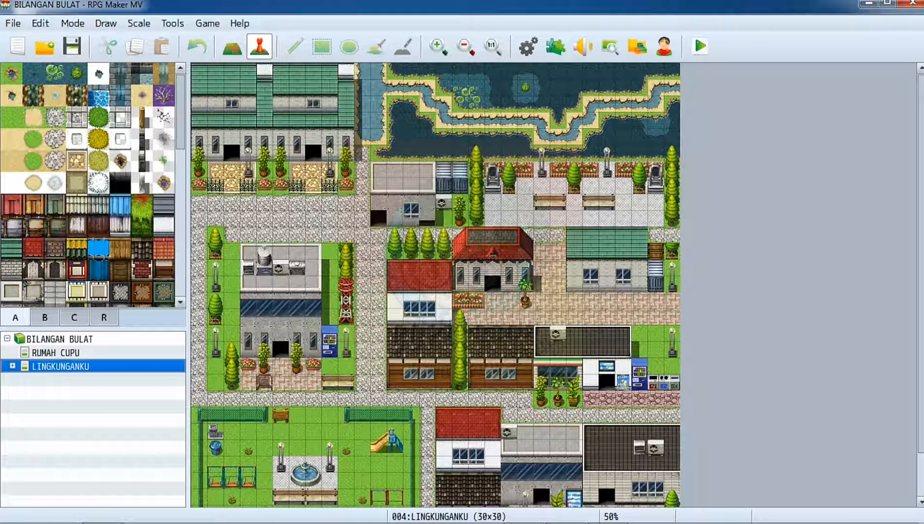
# Start a playtest of the game and walk the hero out of the house into the town.
pyautogui.click(697, 53)
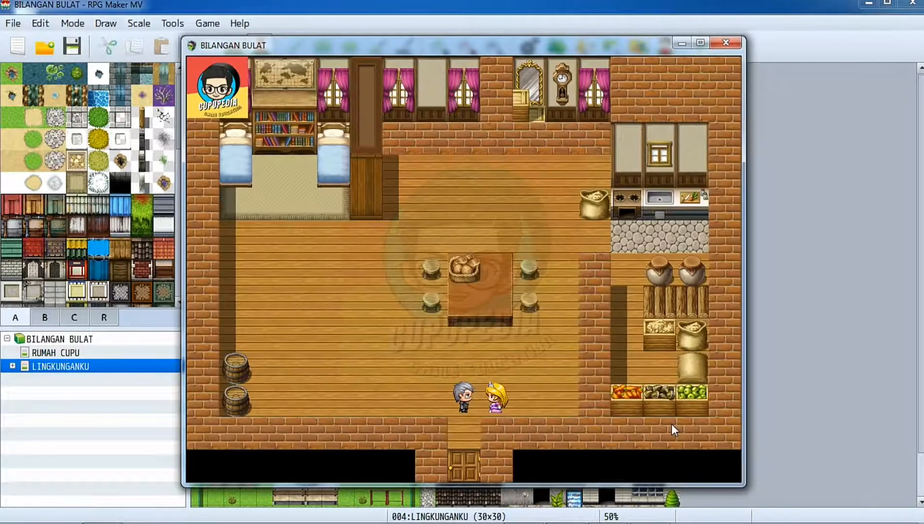
pyautogui.press('Down')
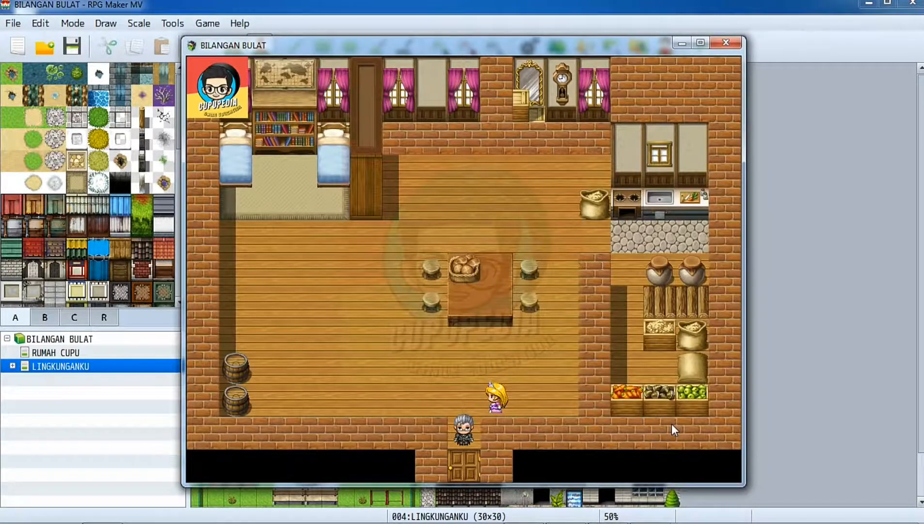
pyautogui.press('Down')
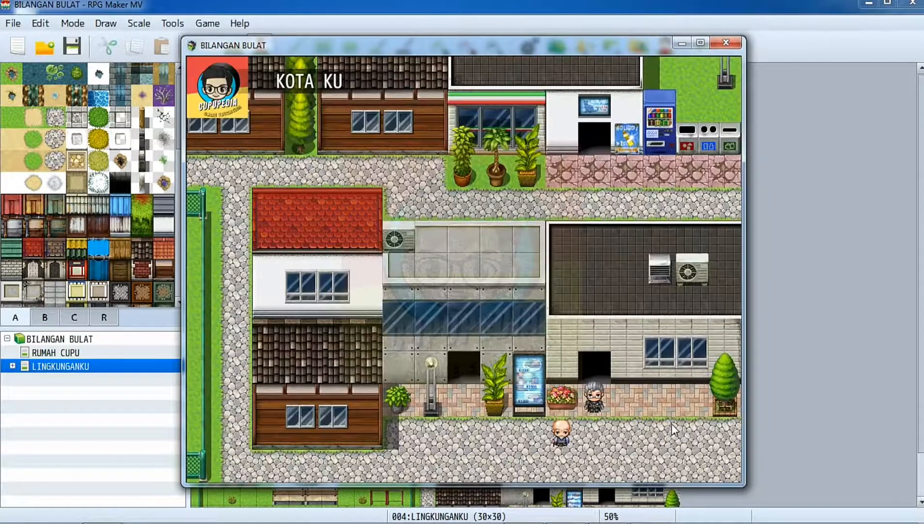
pyautogui.press('Down')
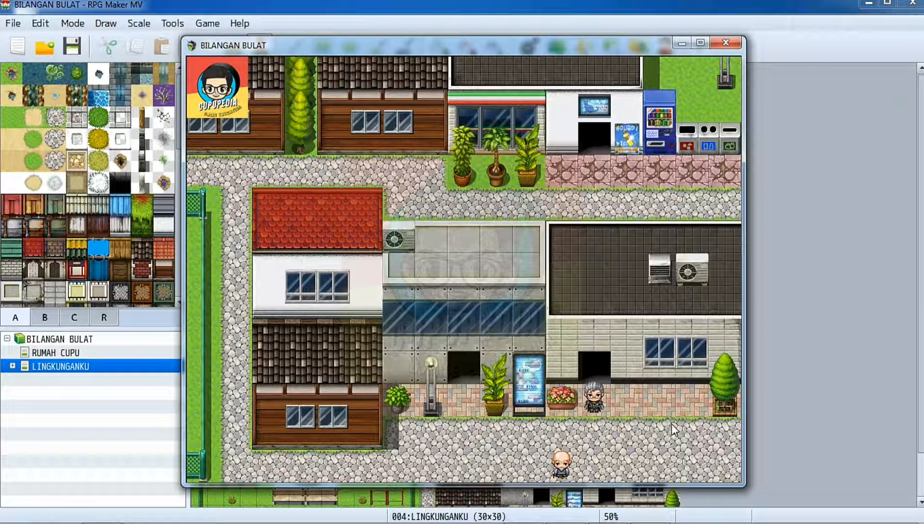
# Walk the hero west along the street to meet the bald old man.
pyautogui.press('Left')
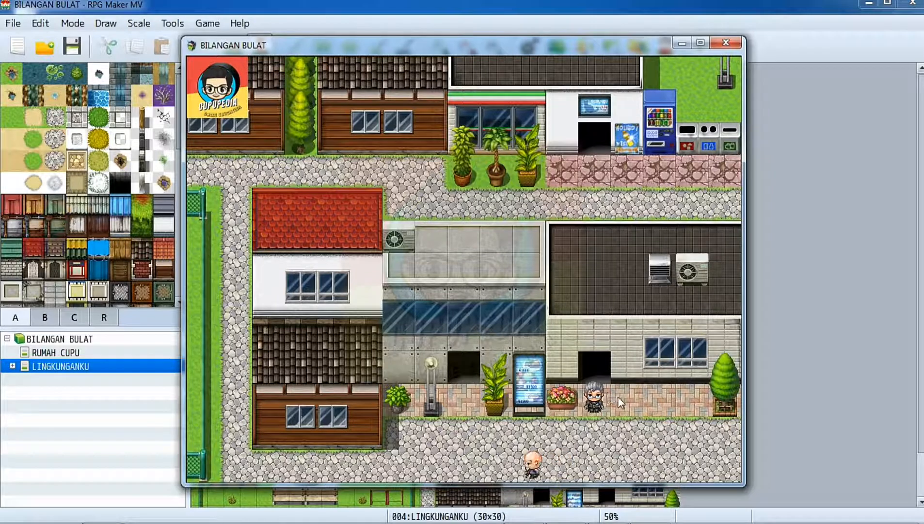
pyautogui.press('Left')
pyautogui.press('Left')
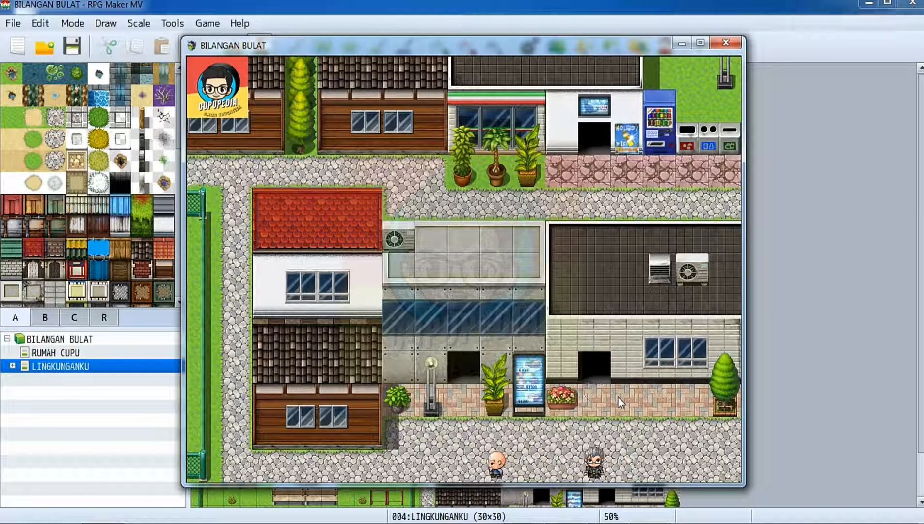
pyautogui.press('Left')
pyautogui.press('Left')
pyautogui.press('Up')
pyautogui.press('Left')
pyautogui.press('Left')
pyautogui.press('Left')
pyautogui.press('Left')
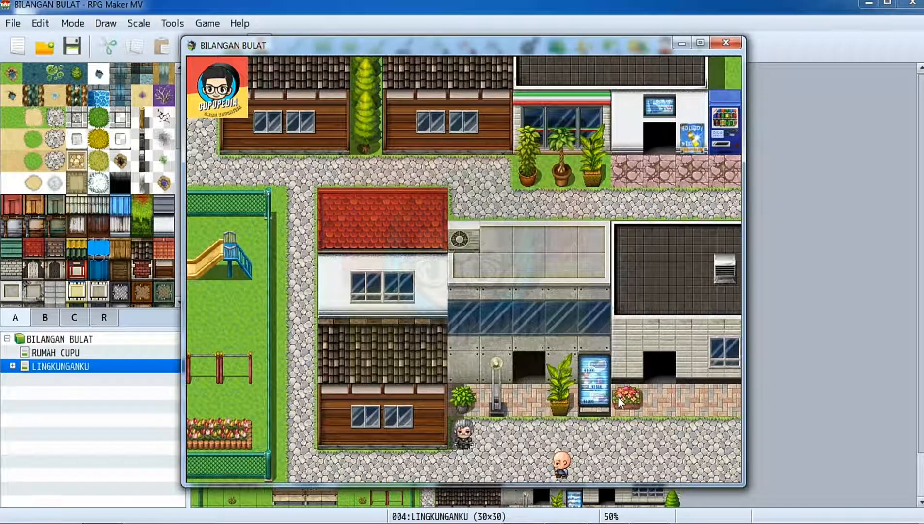
pyautogui.press('Left')
pyautogui.press('Left')
pyautogui.press('Left')
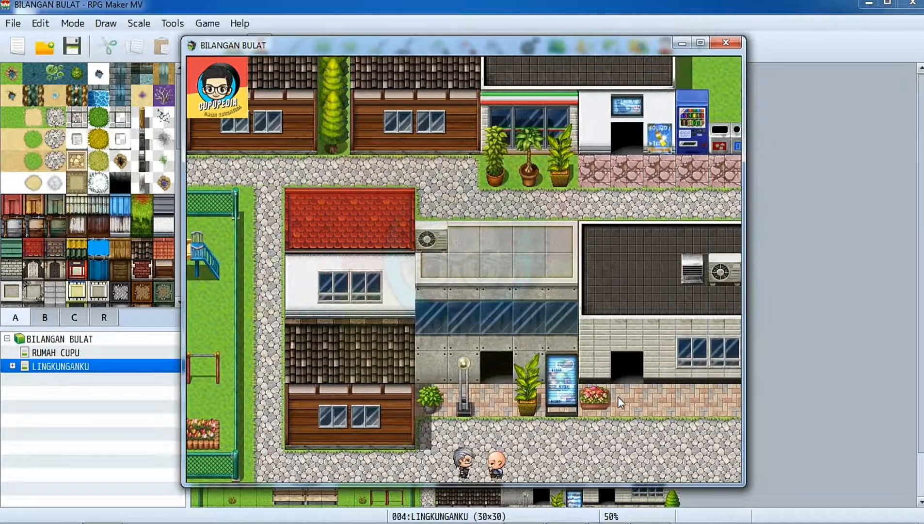
# Test the old man's dialogue by answering "Tidak kek, aku malas" first and "Ya Kek, saya mau ke sekolah" on the second try.
pyautogui.press('Return')
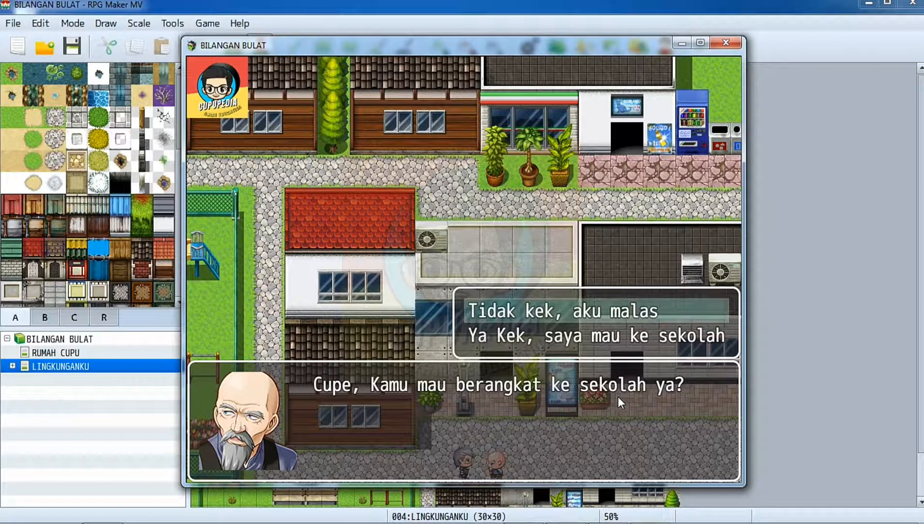
pyautogui.press('Return')
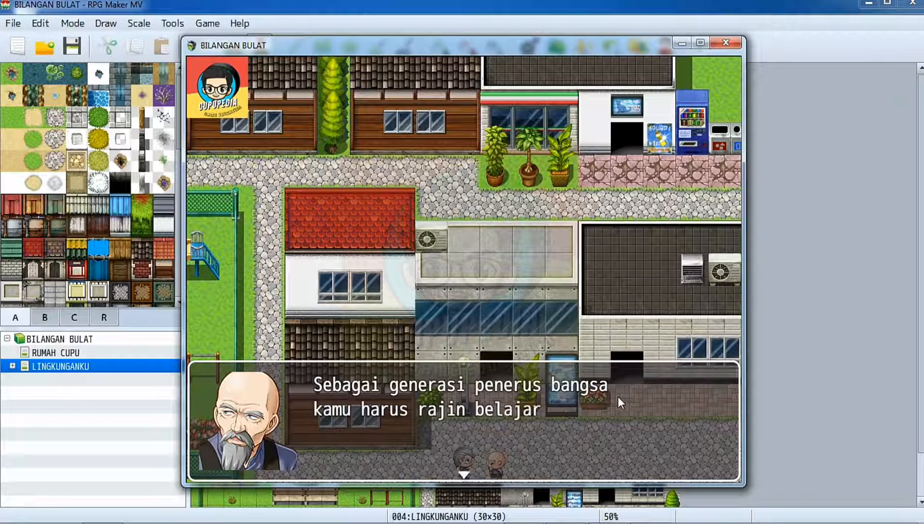
pyautogui.press('Return')
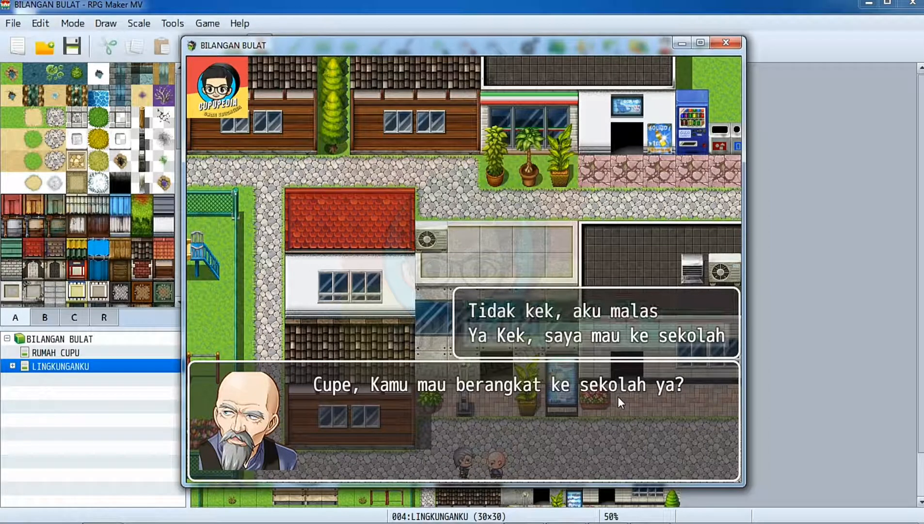
pyautogui.press('Down')
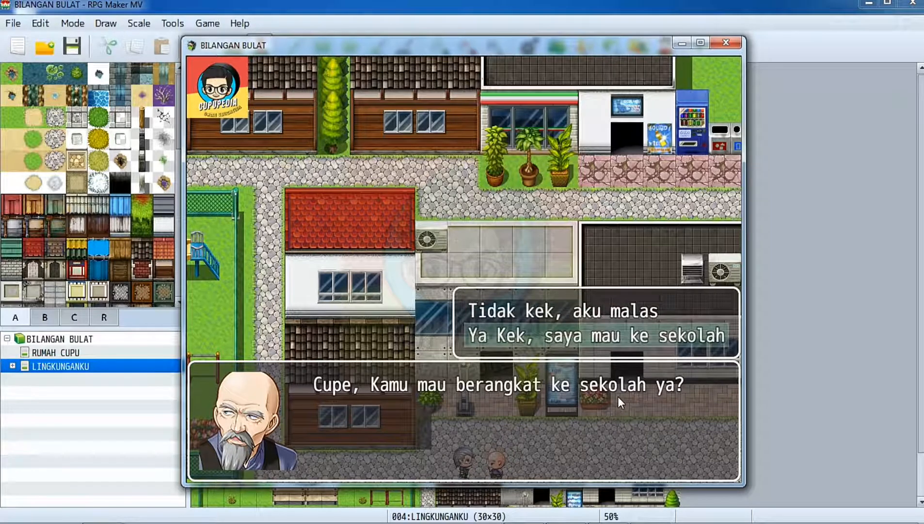
pyautogui.press('Return')
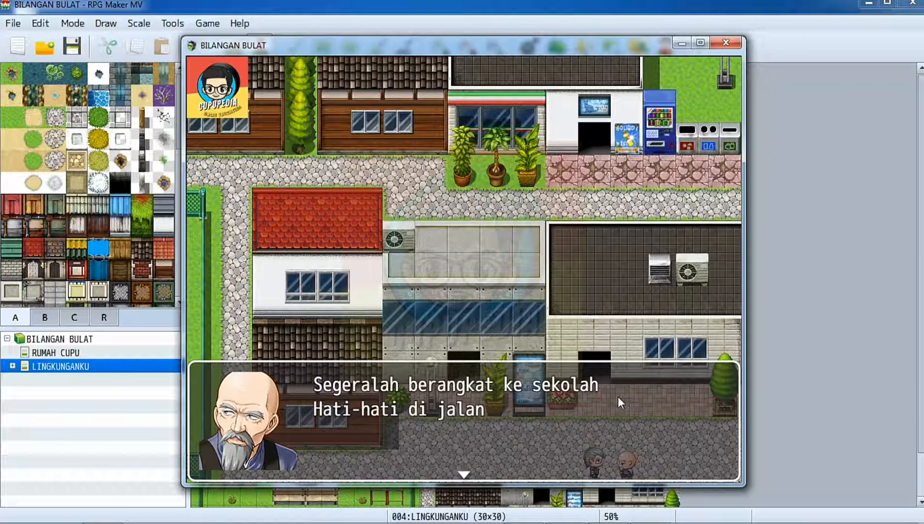
pyautogui.press('Return')
# Walk the hero west and up the stone path between the playground and the red-roofed house.
pyautogui.press('Left')
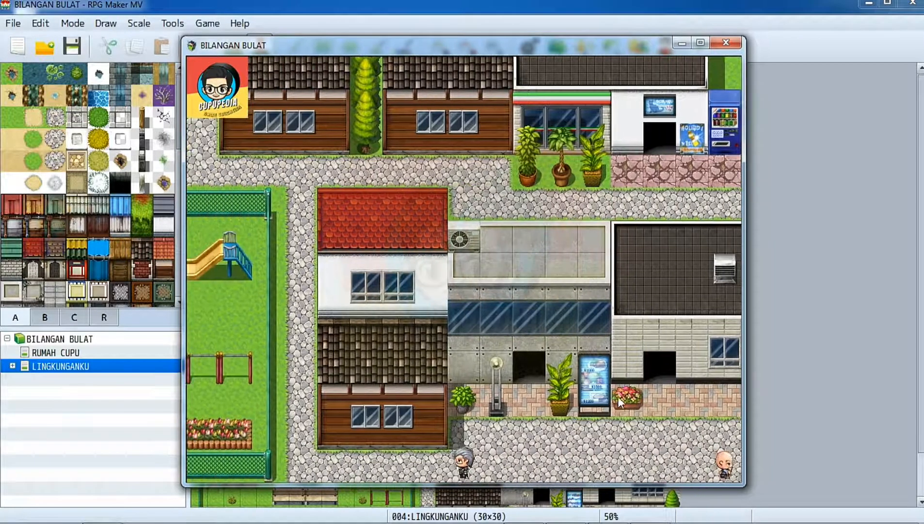
pyautogui.press('Up')
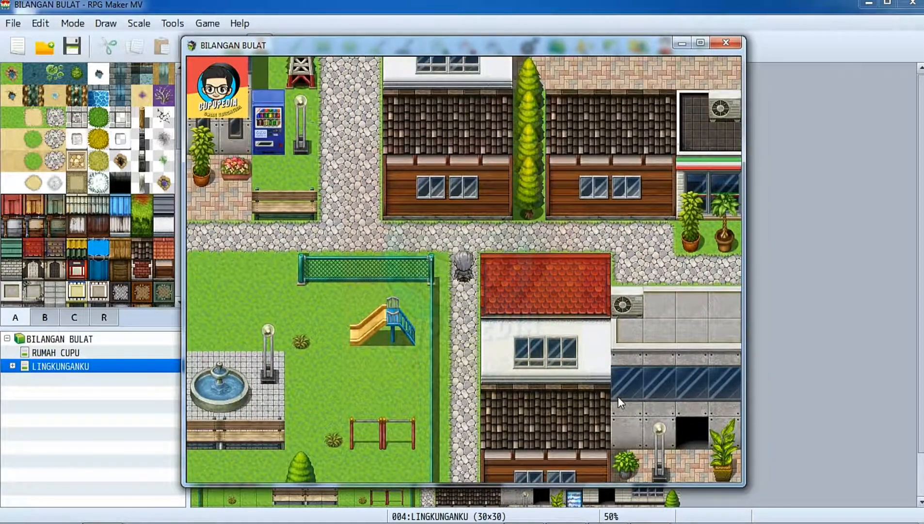
pyautogui.press('Down')
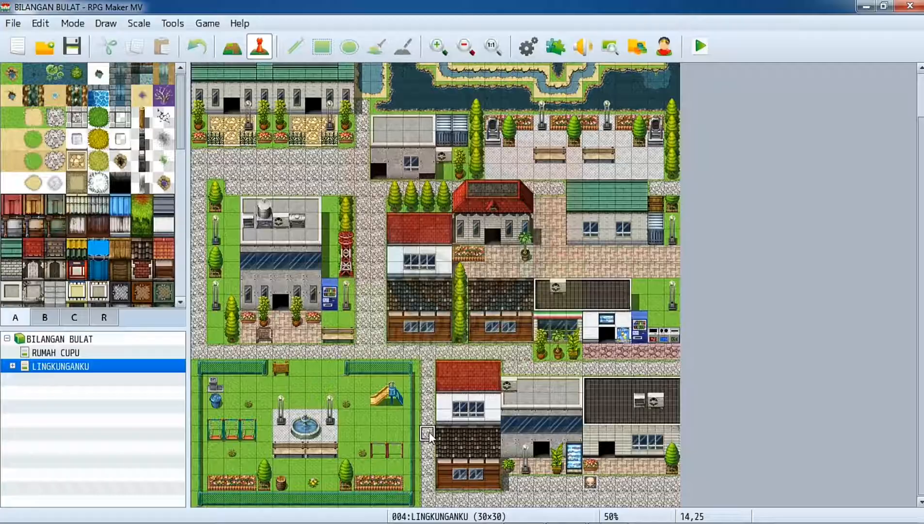
# Create an event named Penghasut on the LINGKUNGANKU map at tile 14,25, on the path beside the playground.
pyautogui.doubleClick(430, 432)
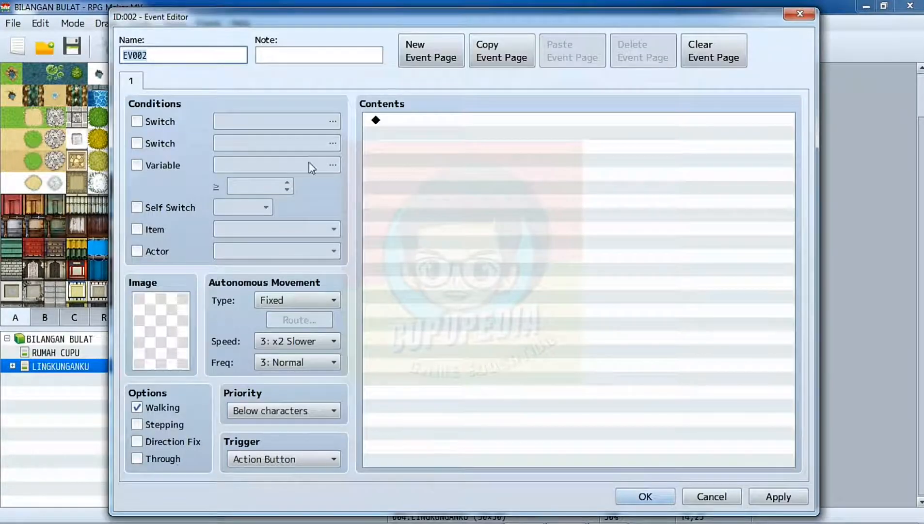
pyautogui.write('PE')
pyautogui.press('BackSpace')
pyautogui.press('BackSpace')
pyautogui.write('Penghasut')
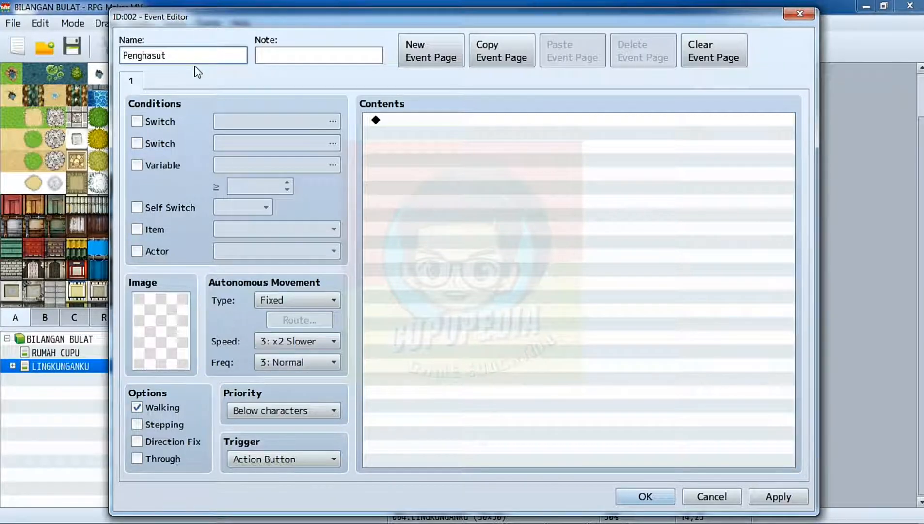
# Give the Penghasut event the front-facing black-hooded character image from the Monster set.
pyautogui.doubleClick(177, 324)
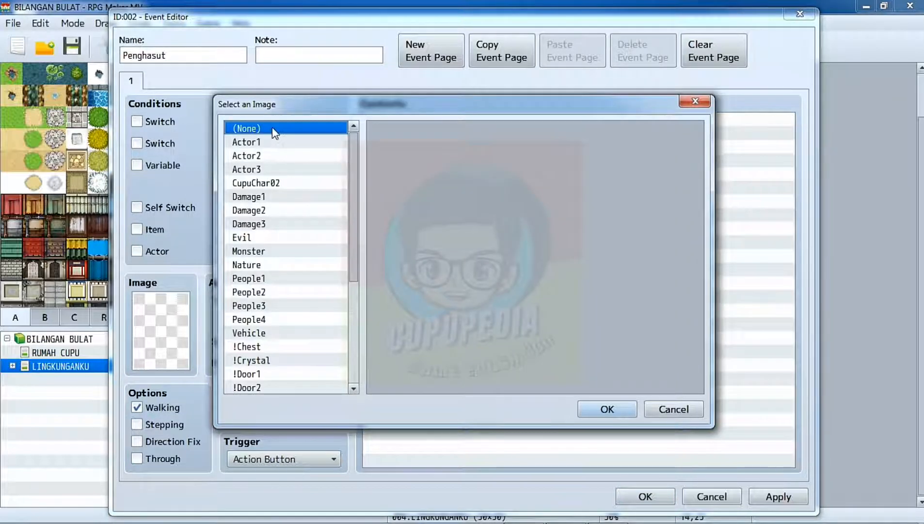
pyautogui.click(258, 252)
pyautogui.click(256, 236)
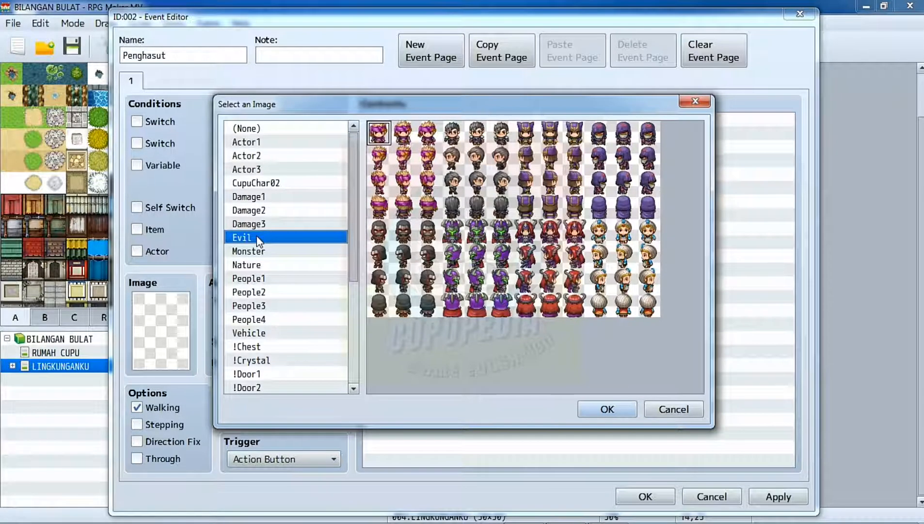
pyautogui.click(257, 248)
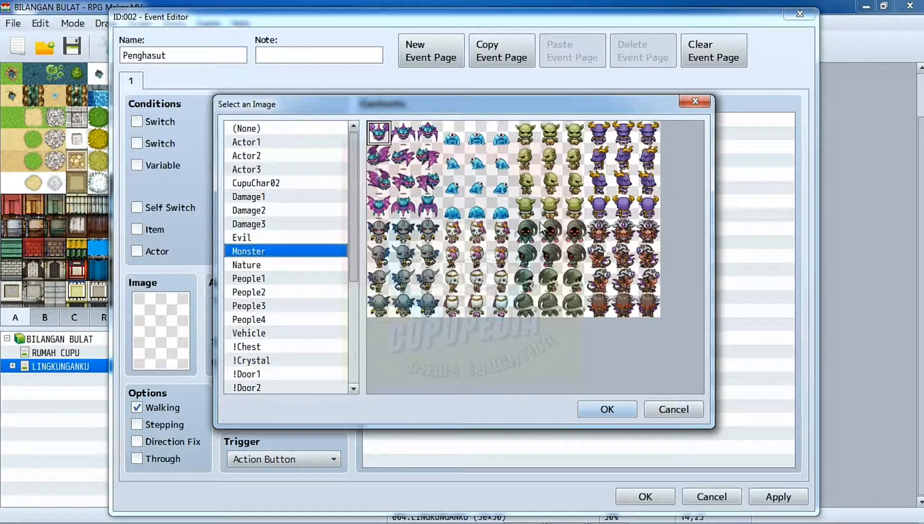
pyautogui.click(531, 236)
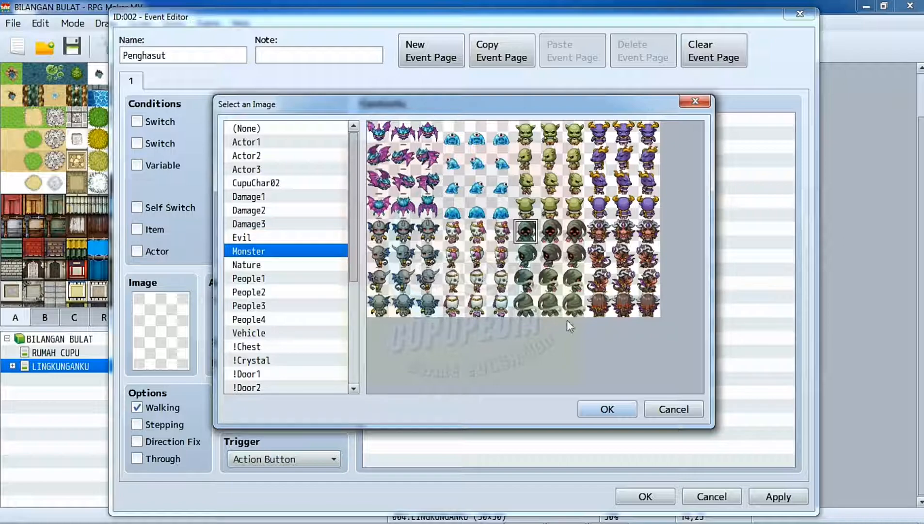
pyautogui.click(599, 405)
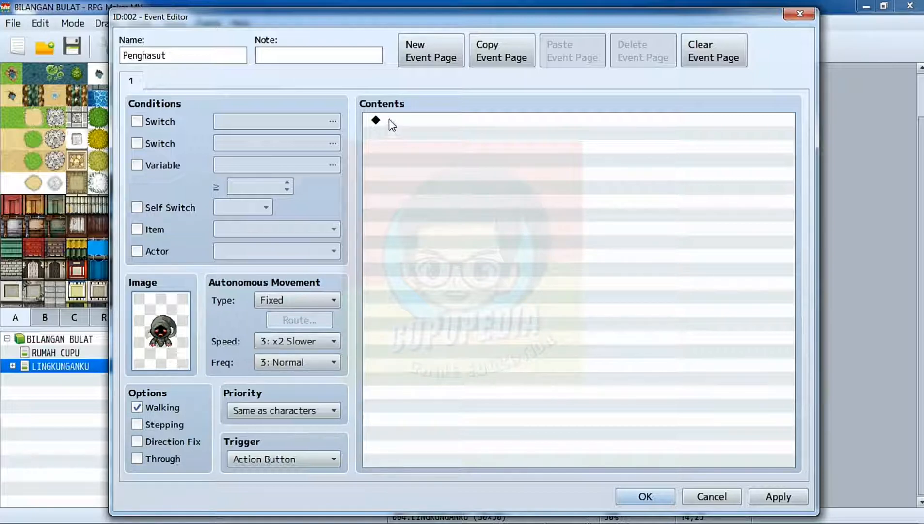
# Add a Show Text command to the event's contents with the hooded face from the Monster set.
pyautogui.click(407, 127)
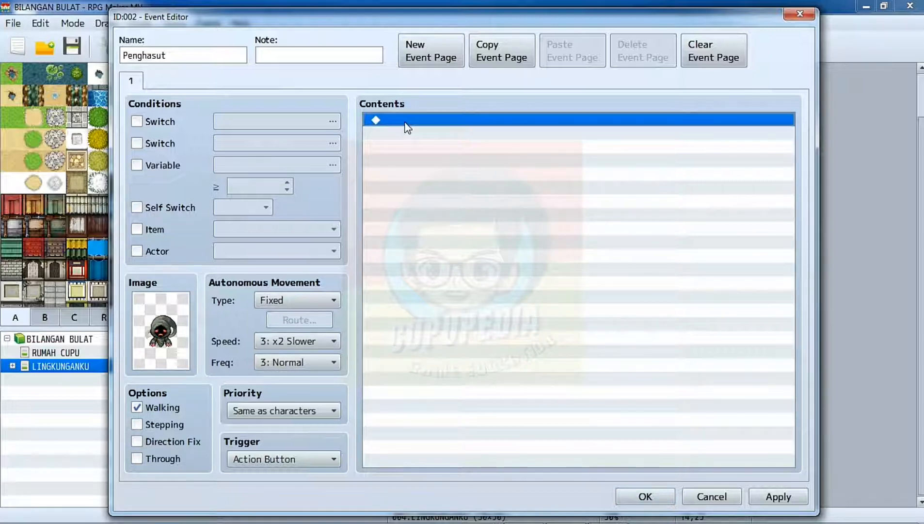
pyautogui.doubleClick(407, 127)
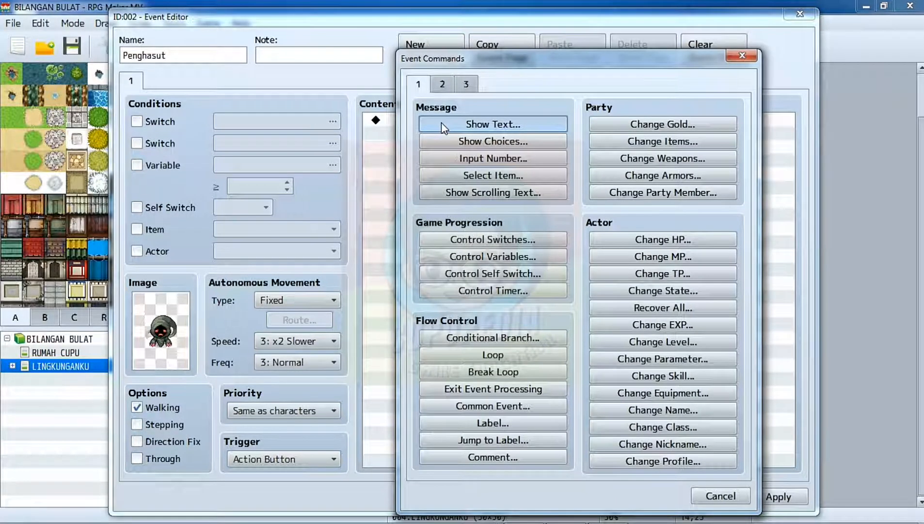
pyautogui.click(443, 127)
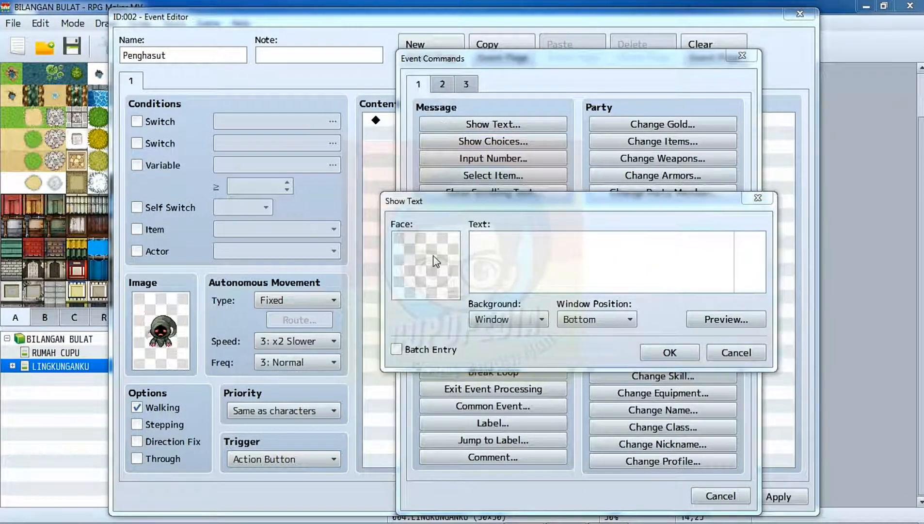
pyautogui.doubleClick(437, 261)
pyautogui.click(381, 246)
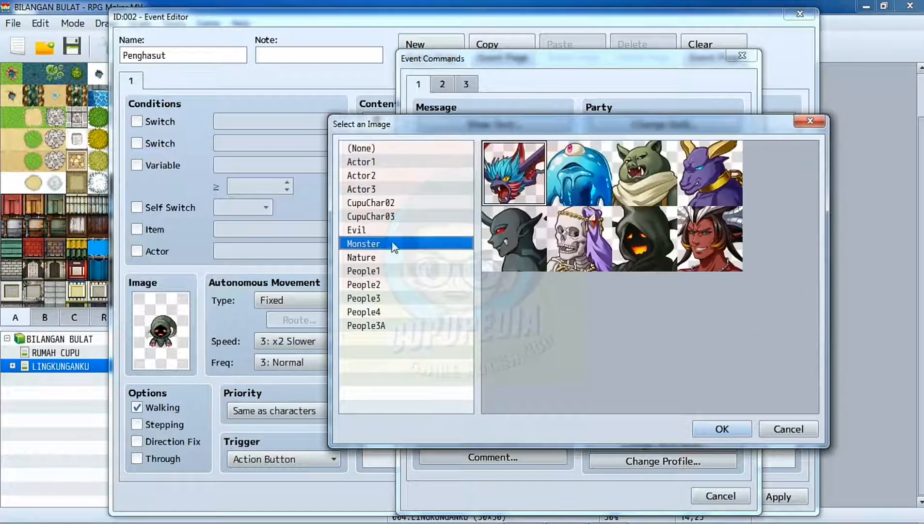
pyautogui.click(643, 245)
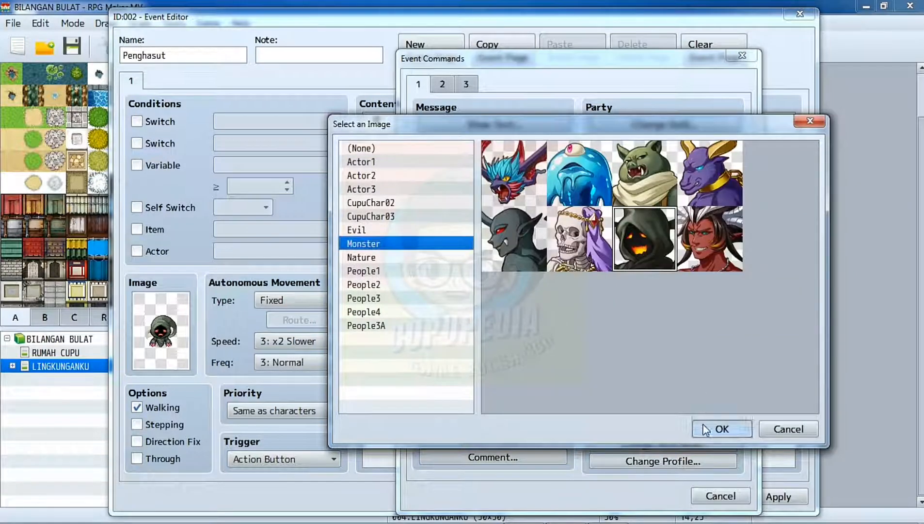
pyautogui.click(721, 428)
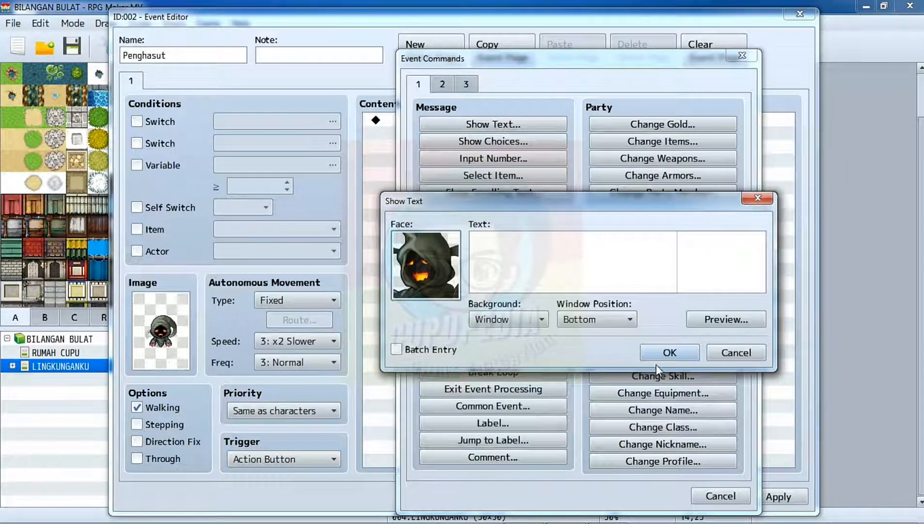
# Enter the message "\N[1] kamu tidak usah ke sekolah" with a second line "Ayo kita main saja", and preview it.
pyautogui.click(572, 271)
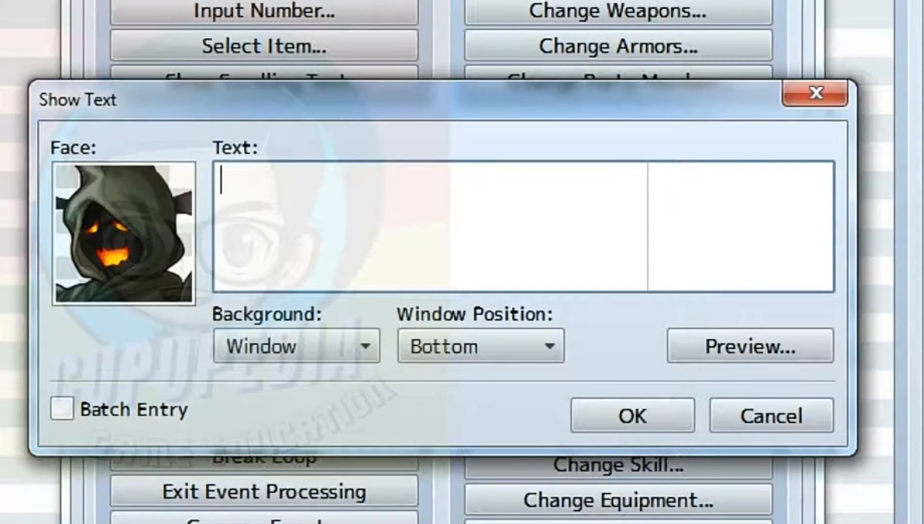
pyautogui.write('\\N[1] kamu mau berang')
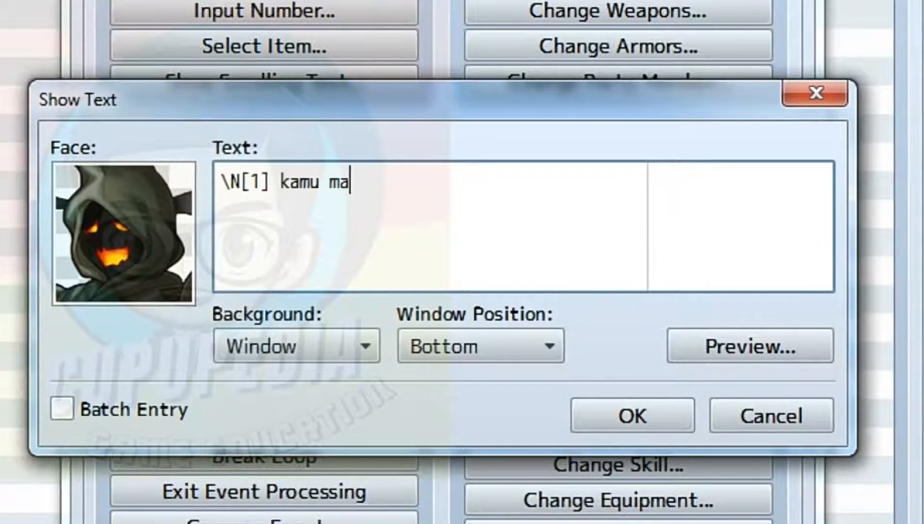
pyautogui.press('BackSpace')
pyautogui.press('BackSpace')
pyautogui.press('BackSpace')
pyautogui.press('BackSpace')
pyautogui.press('BackSpace')
pyautogui.press('BackSpace')
pyautogui.press('BackSpace')
pyautogui.press('BackSpace')
pyautogui.press('BackSpace')
pyautogui.press('BackSpace')
pyautogui.write('tidak usah ke sekolah')
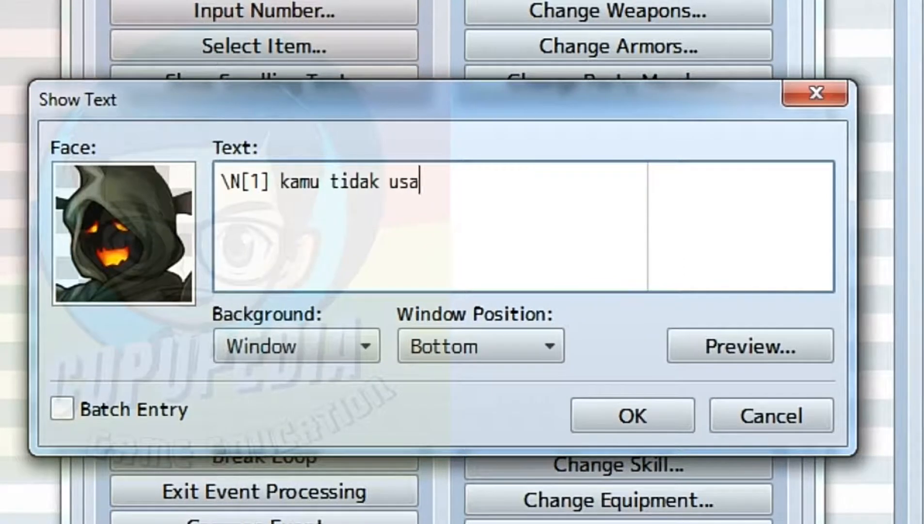
pyautogui.press('Return')
pyautogui.write('Ayo kita main saja')
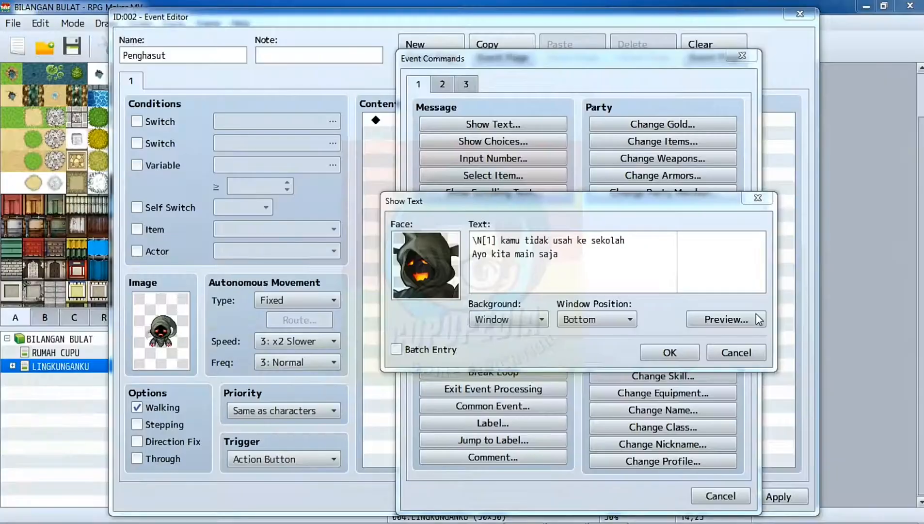
pyautogui.click(796, 345)
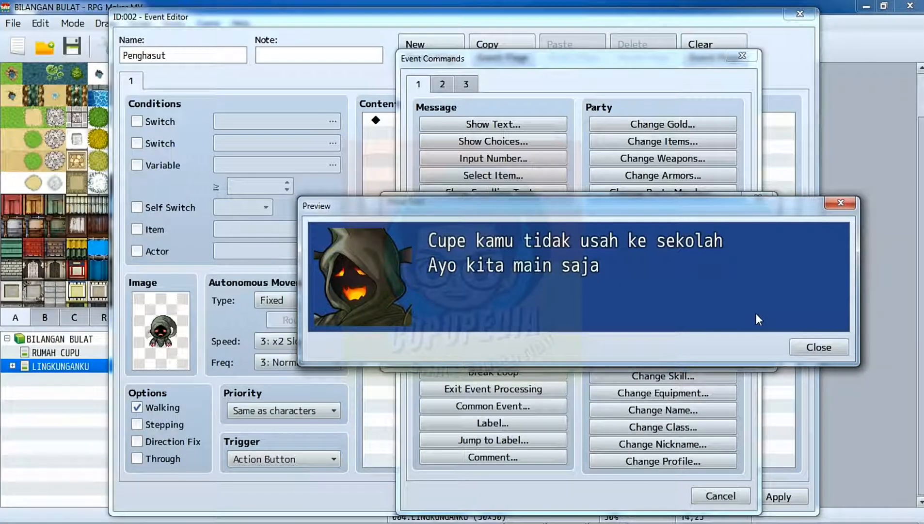
# Confirm the hooded character's message and add a Show Choices command below it with the first choice "Ya, aku malas ke sekolah".
pyautogui.click(819, 347)
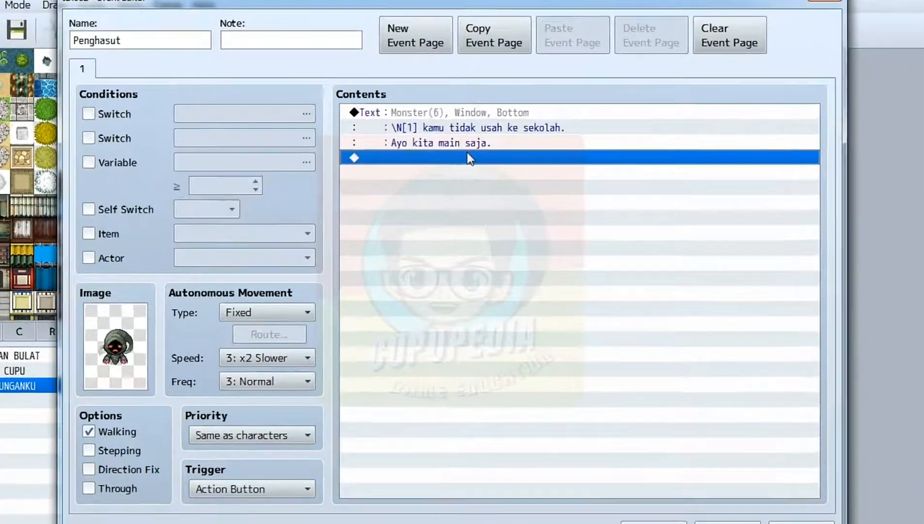
pyautogui.doubleClick(478, 161)
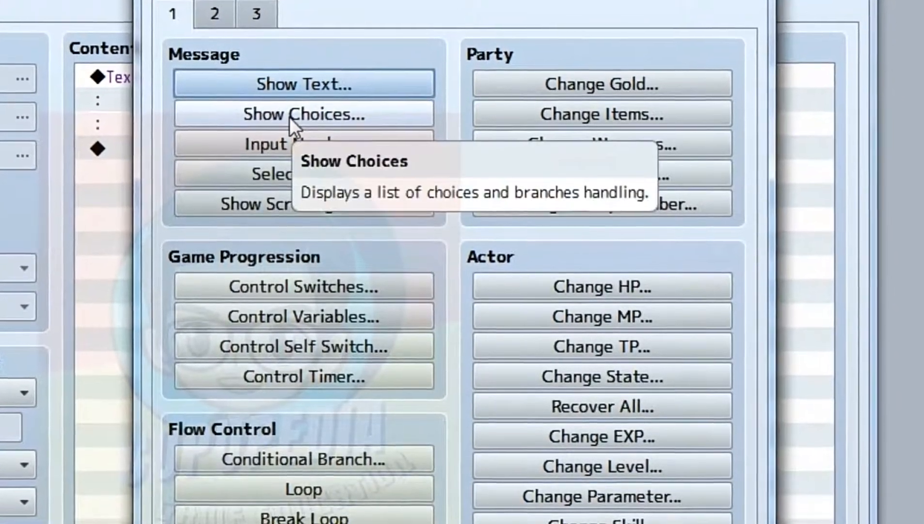
pyautogui.click(291, 120)
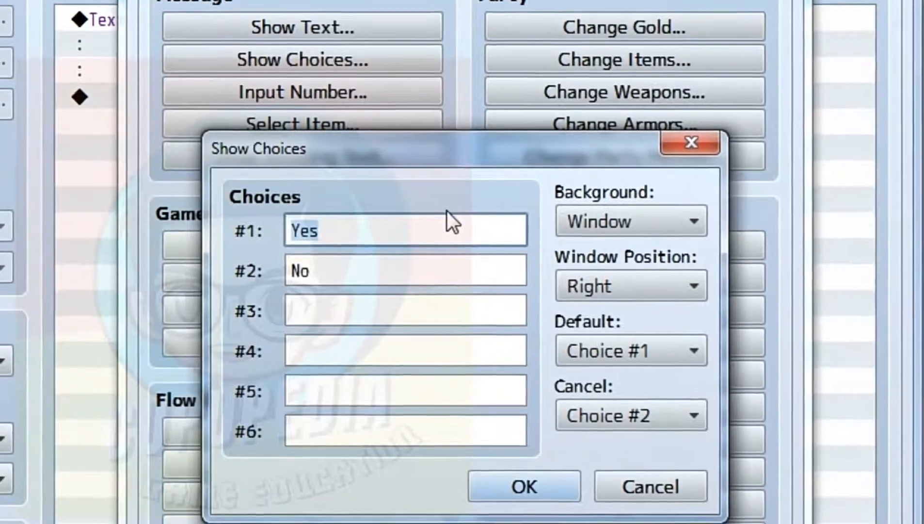
pyautogui.write('Ya, ')
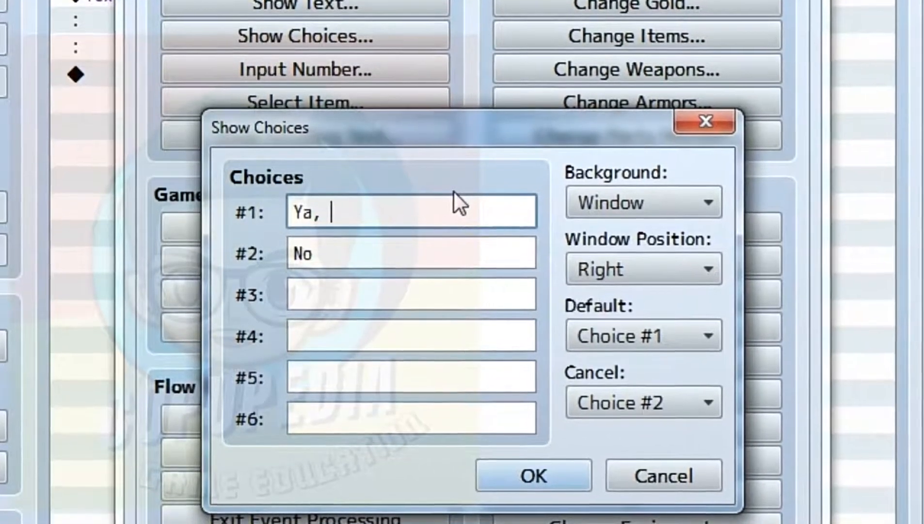
pyautogui.write('aku malas')
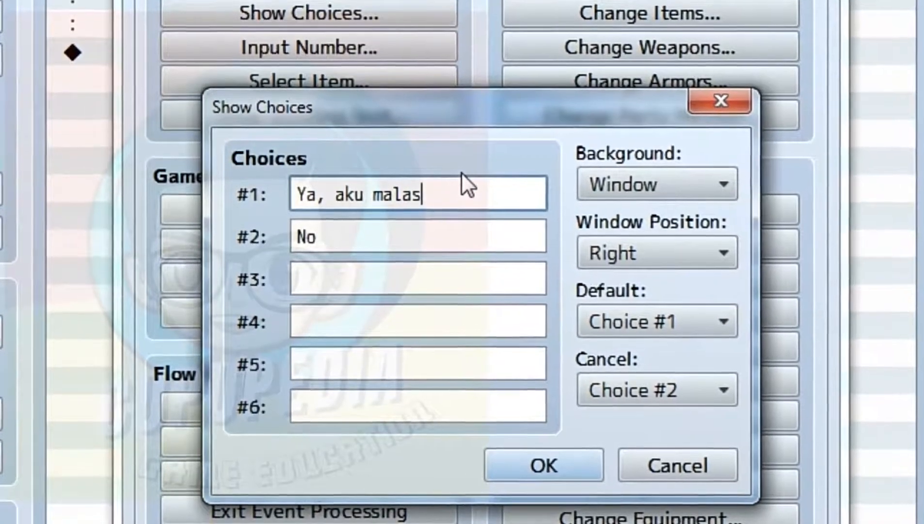
pyautogui.write(' ke sekolah')
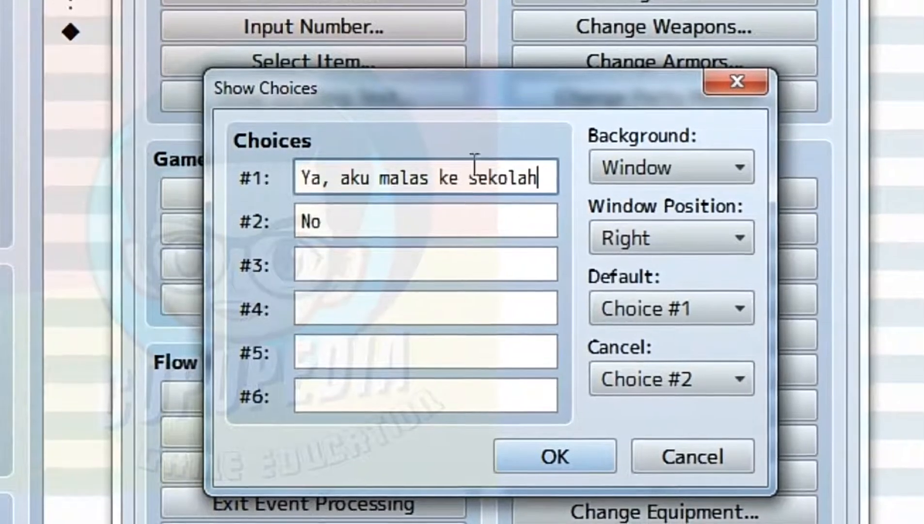
# Set the second choice to "Tidak, aku harus belajar" and confirm the choices.
pyautogui.press('Tab')
pyautogui.press('BackSpace')
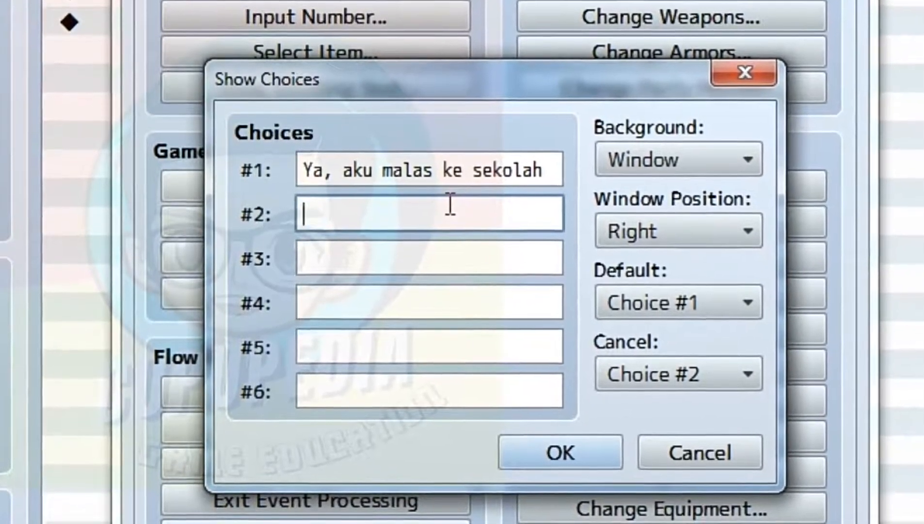
pyautogui.write('Tidak, ')
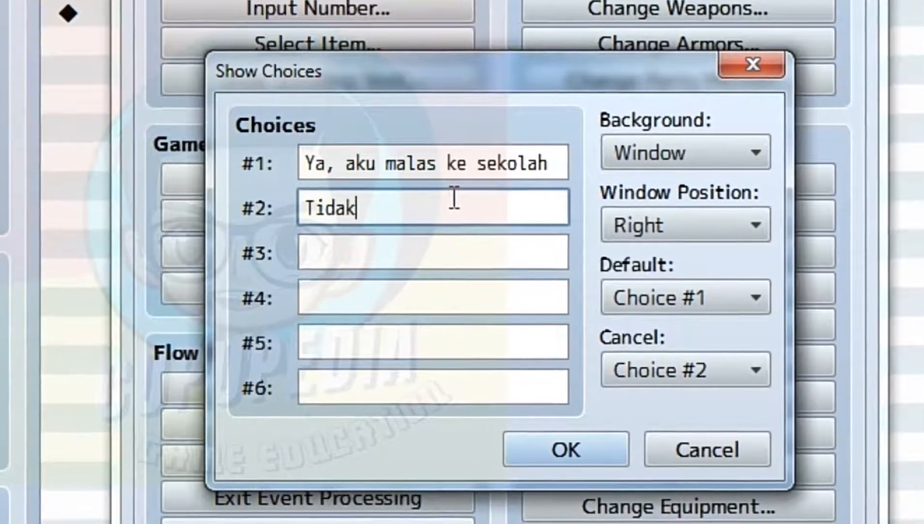
pyautogui.write('aku harus')
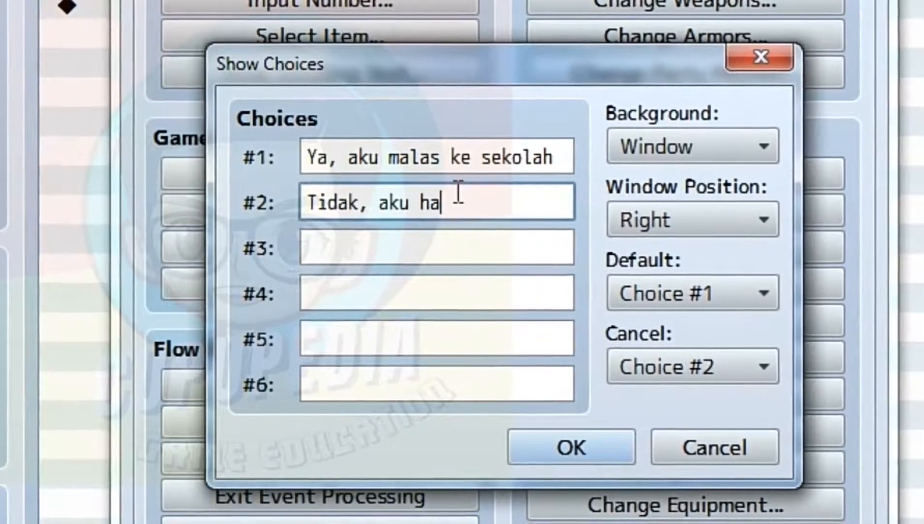
pyautogui.write(' belaja')
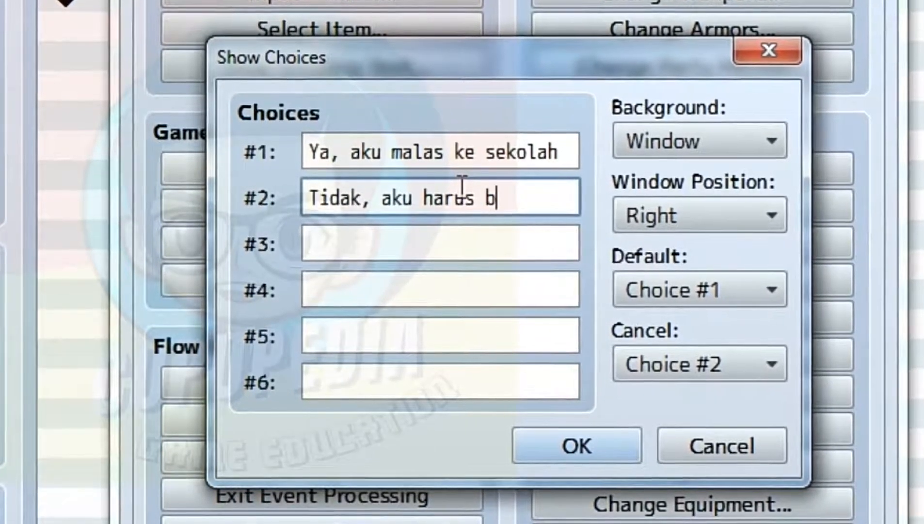
pyautogui.write('r')
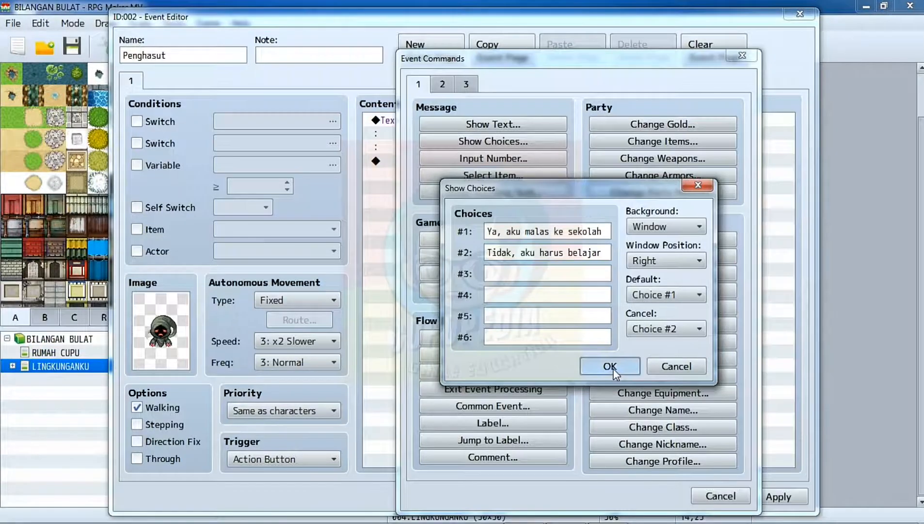
pyautogui.click(610, 366)
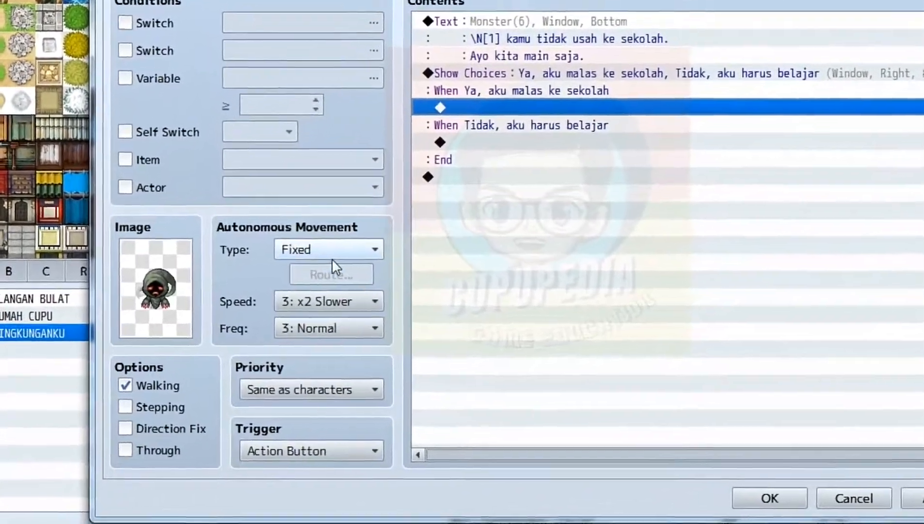
pyautogui.click(331, 256)
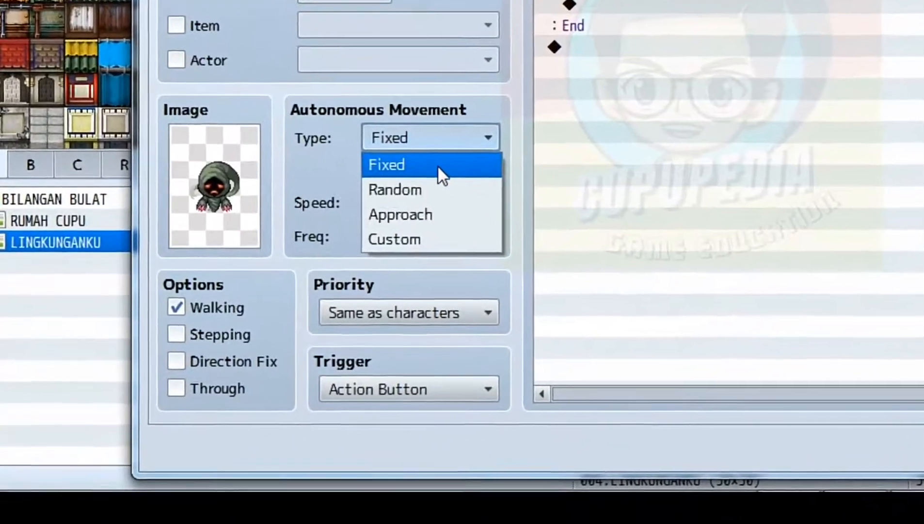
pyautogui.click(410, 198)
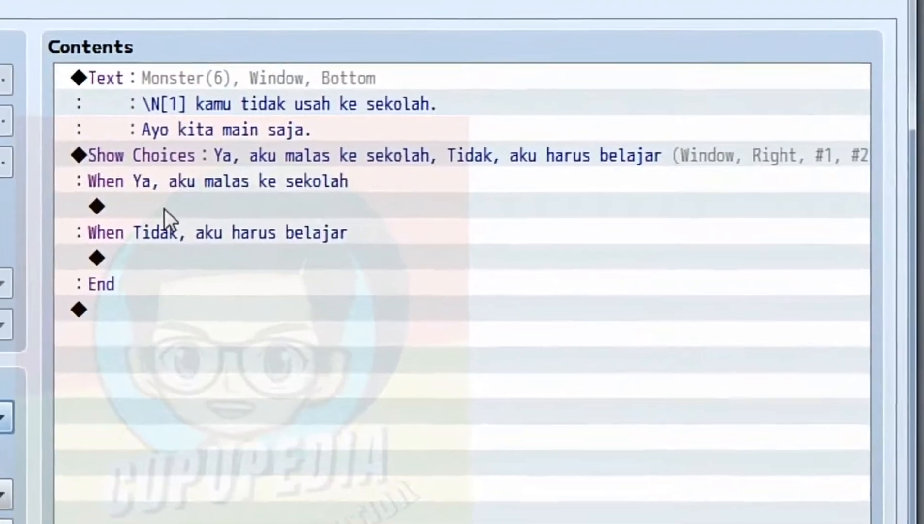
# In the "Ya, aku malas ke sekolah" branch, add a Question balloon icon over the Player with Wait for Completion enabled.
pyautogui.doubleClick(165, 209)
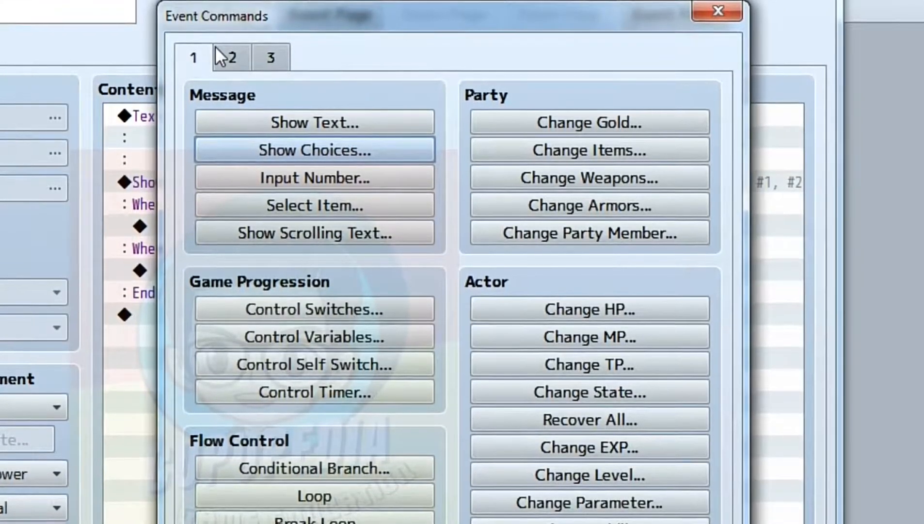
pyautogui.click(229, 50)
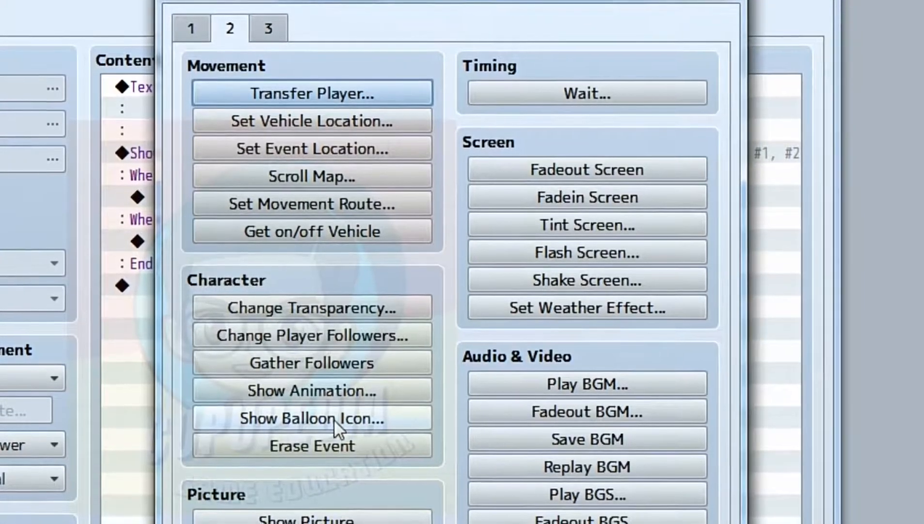
pyautogui.click(334, 420)
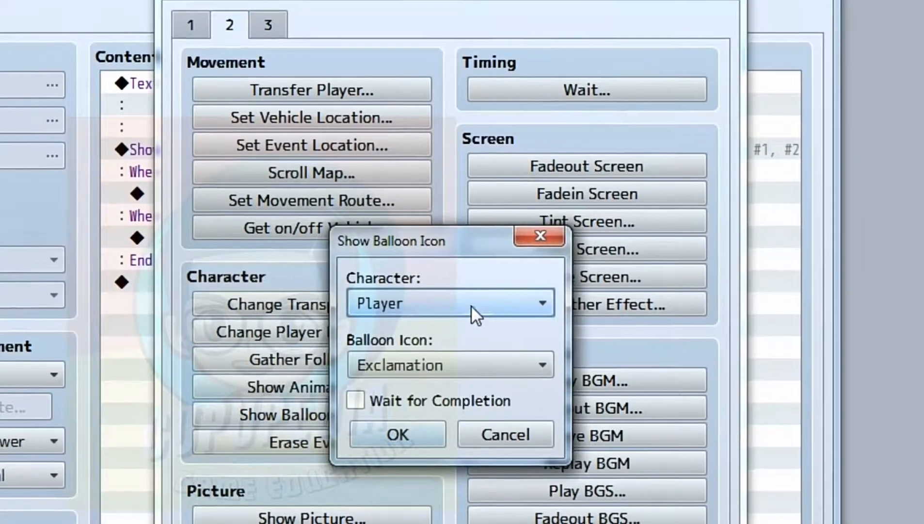
pyautogui.click(471, 305)
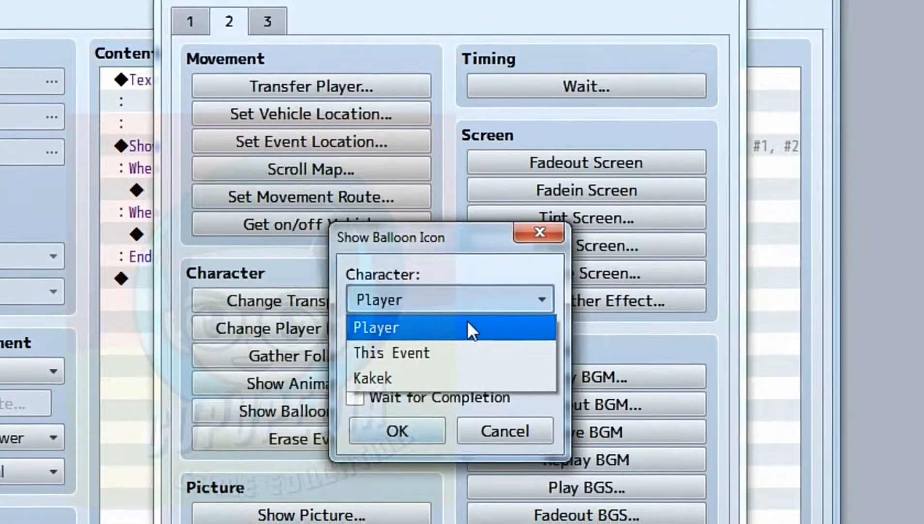
pyautogui.click(468, 320)
pyautogui.click(459, 357)
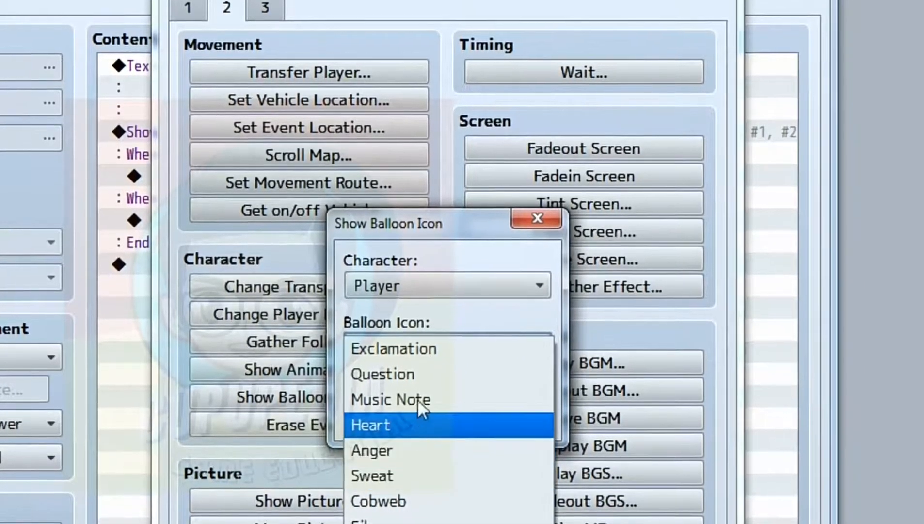
pyautogui.click(417, 377)
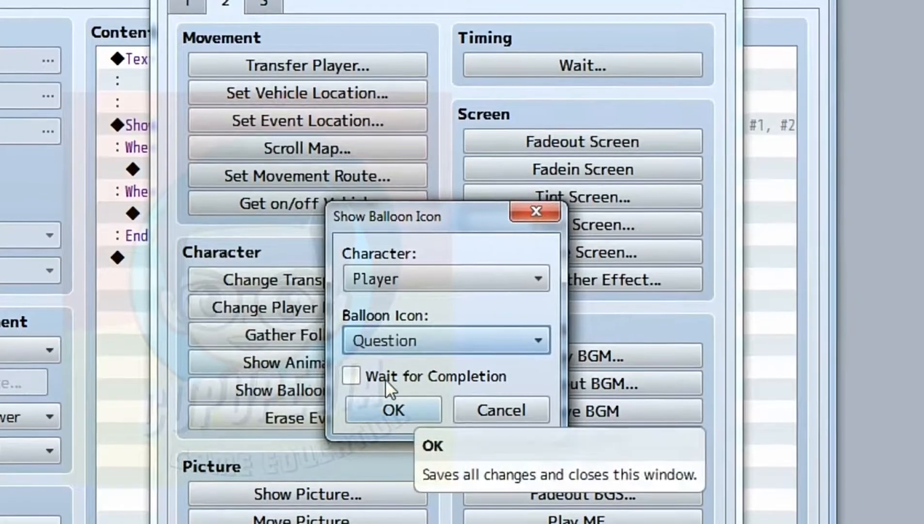
pyautogui.click(353, 375)
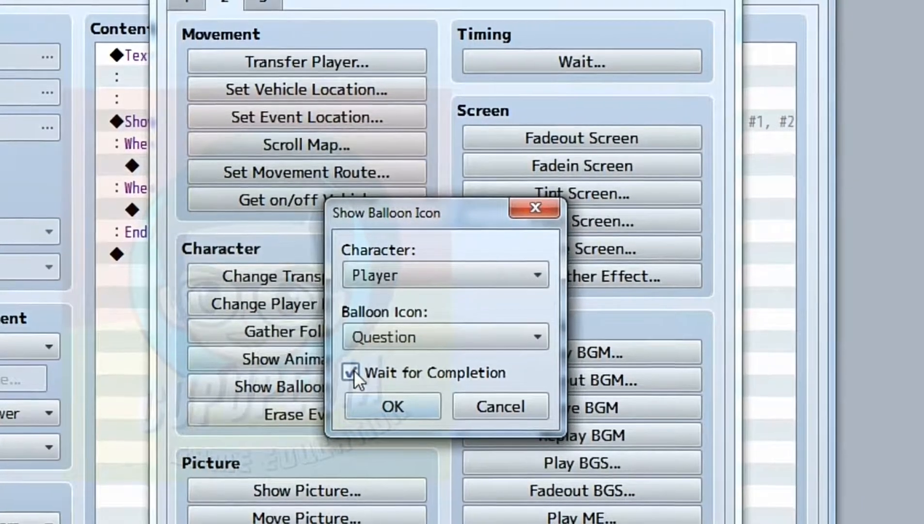
pyautogui.click(378, 400)
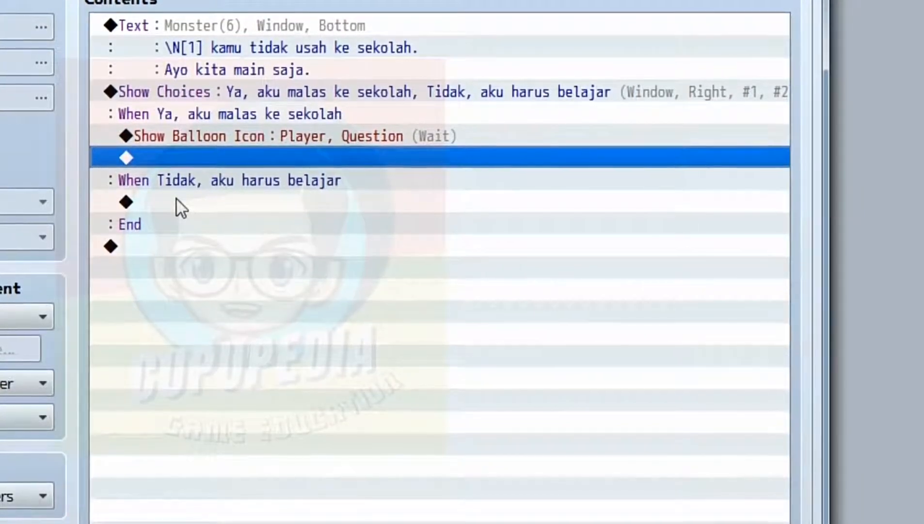
# In the "Tidak, aku harus belajar" branch, add a Change EXP command increasing Cupe's EXP by 100 with Show Level Up enabled.
pyautogui.click(177, 201)
pyautogui.doubleClick(176, 196)
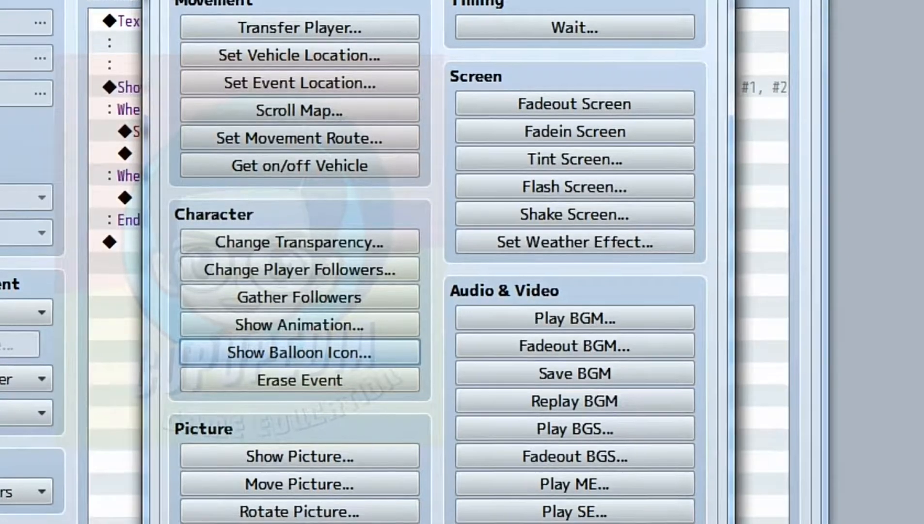
pyautogui.click(176, 0)
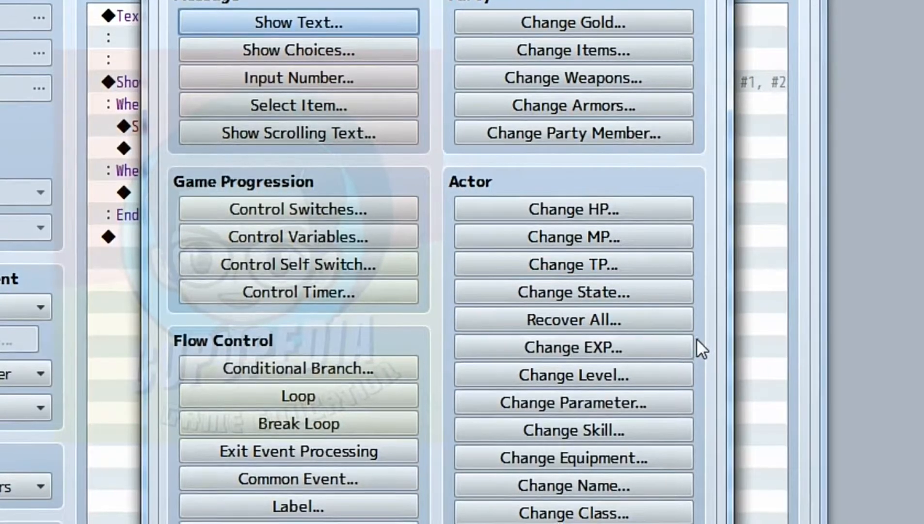
pyautogui.click(645, 343)
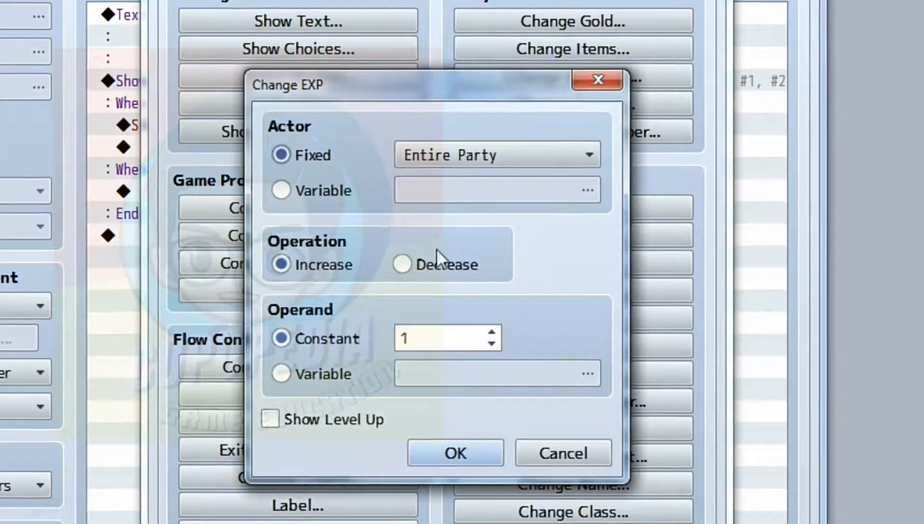
pyautogui.click(428, 161)
pyautogui.click(431, 205)
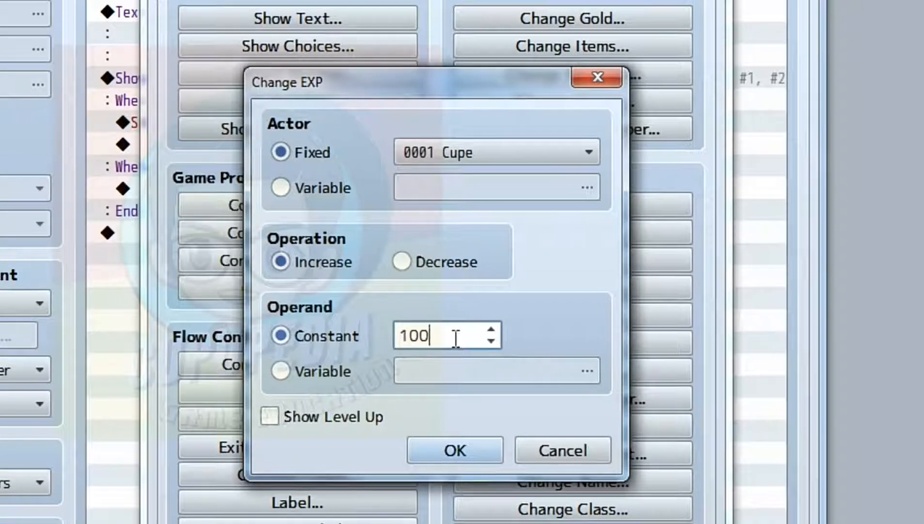
pyautogui.click(333, 425)
pyautogui.click(451, 456)
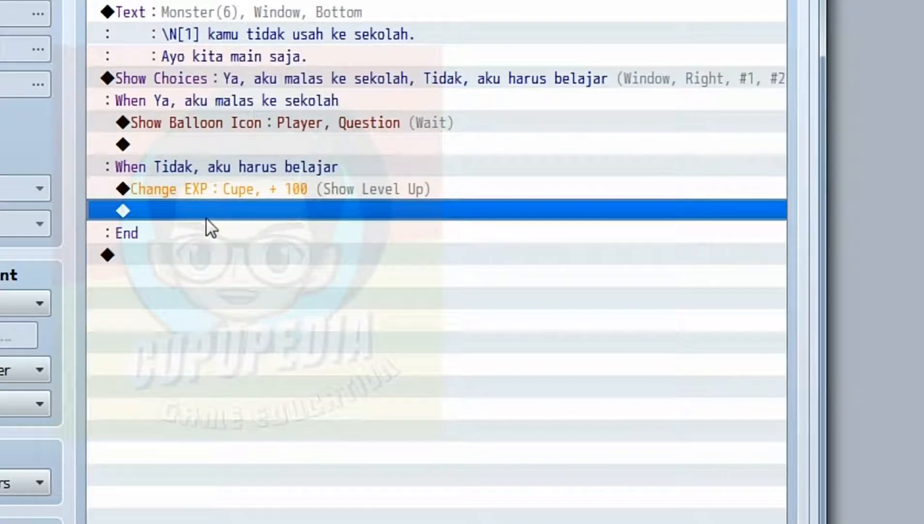
# Below the EXP reward, add a Change HP command increasing Cupe's HP by a constant 50.
pyautogui.doubleClick(204, 210)
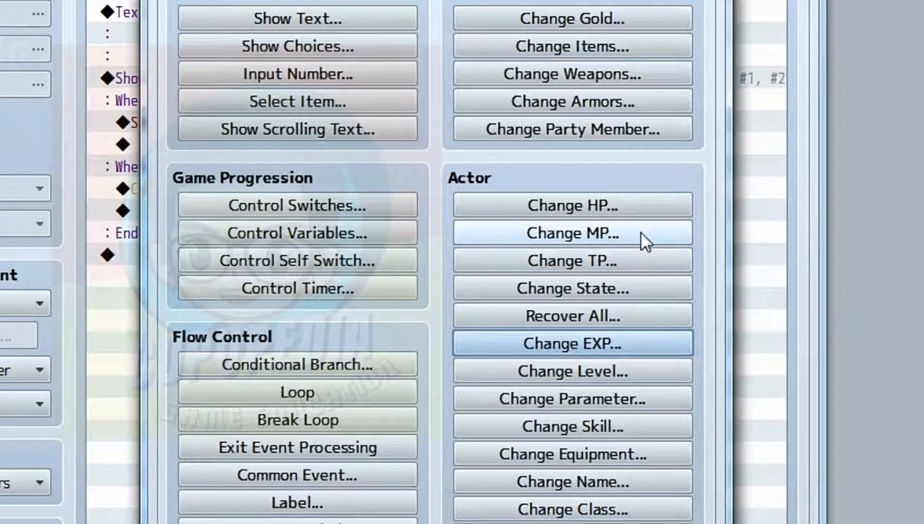
pyautogui.click(634, 205)
pyautogui.click(467, 152)
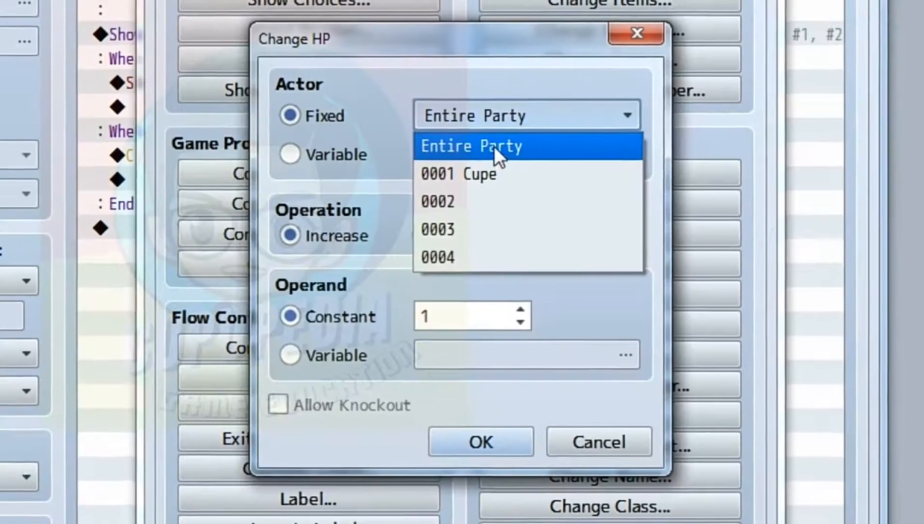
pyautogui.click(493, 173)
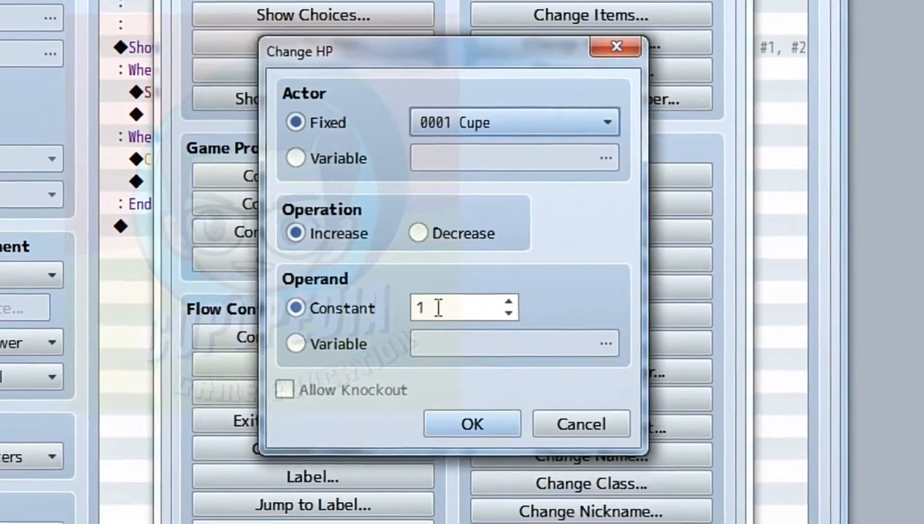
pyautogui.doubleClick(434, 311)
pyautogui.write('50')
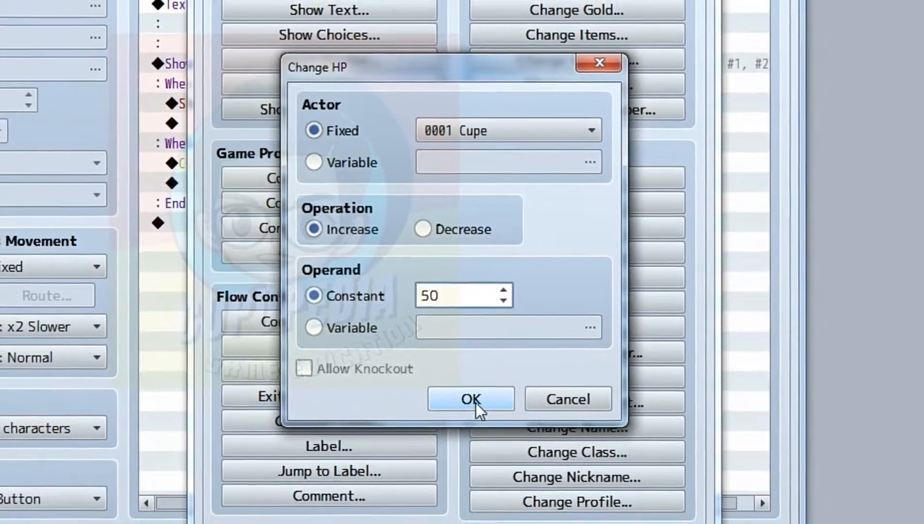
pyautogui.click(473, 406)
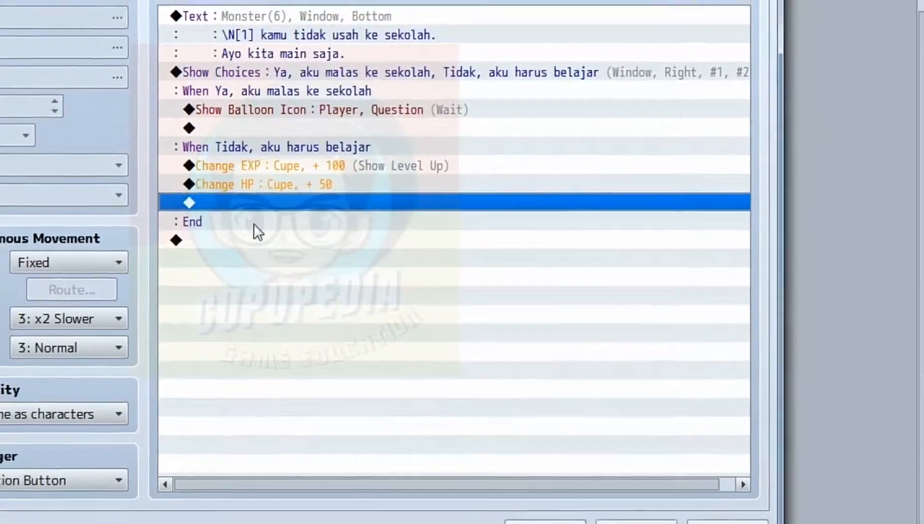
# Confirm the Penghasut event without adding another command, then start a playtest with the game's changes saved.
pyautogui.doubleClick(265, 201)
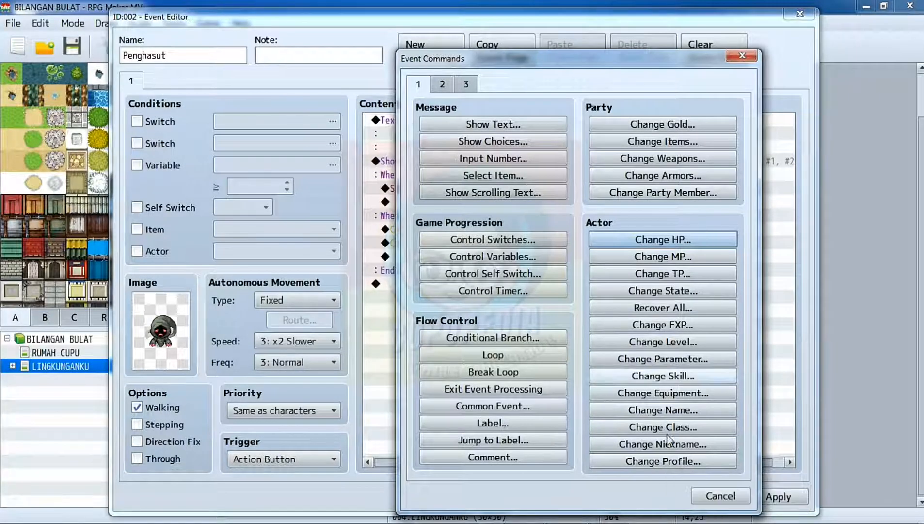
pyautogui.click(719, 492)
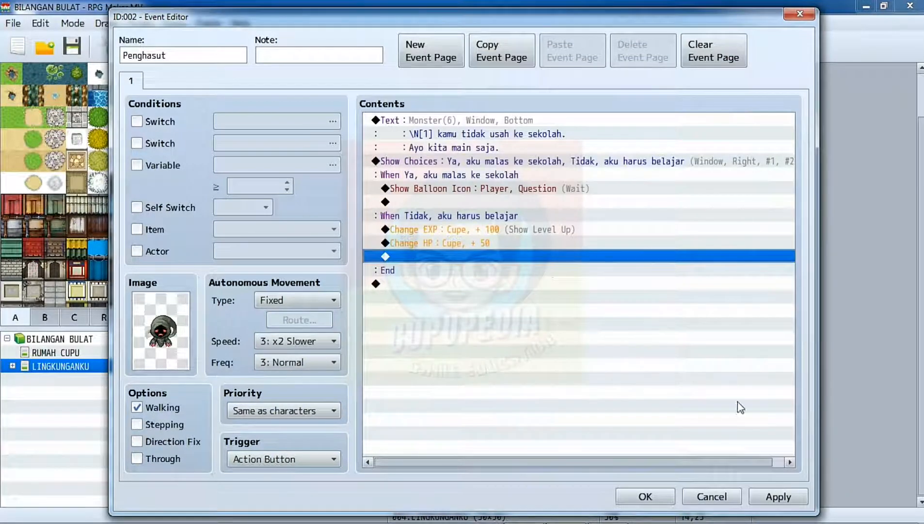
pyautogui.click(647, 496)
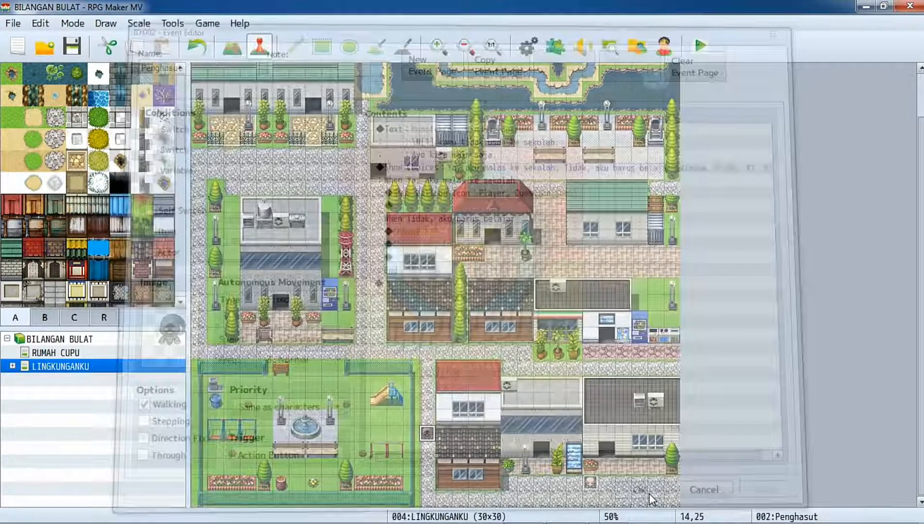
pyautogui.click(702, 45)
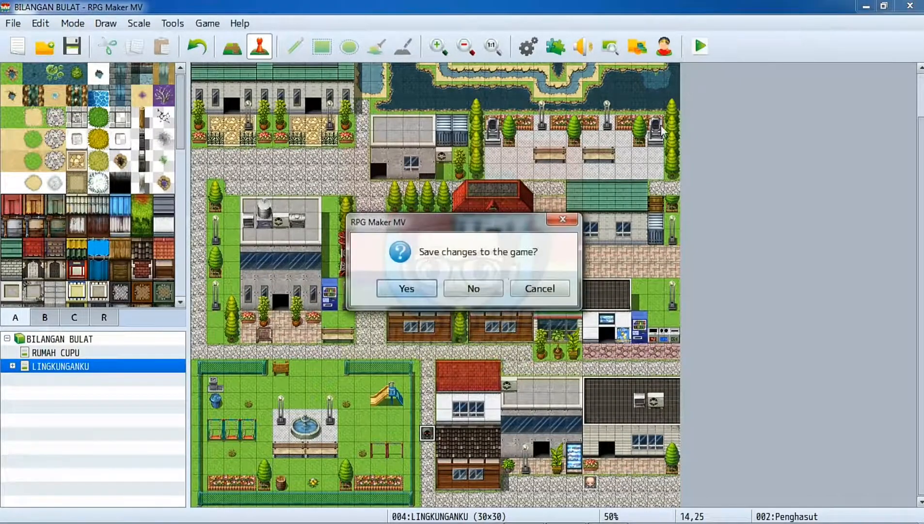
pyautogui.click(414, 290)
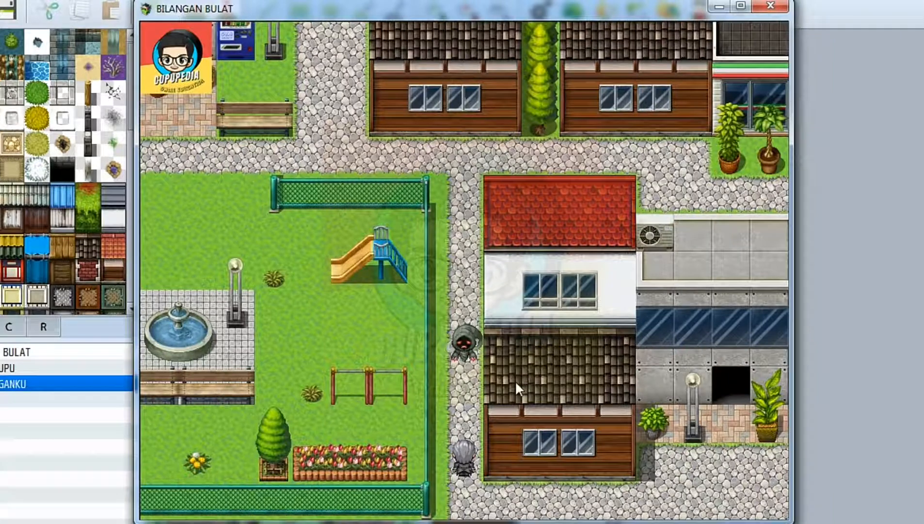
# Walk the player up to Penghasut, talk to it and answer "Ya, aku malas ke sekolah".
pyautogui.press('Up')
pyautogui.press('Up')
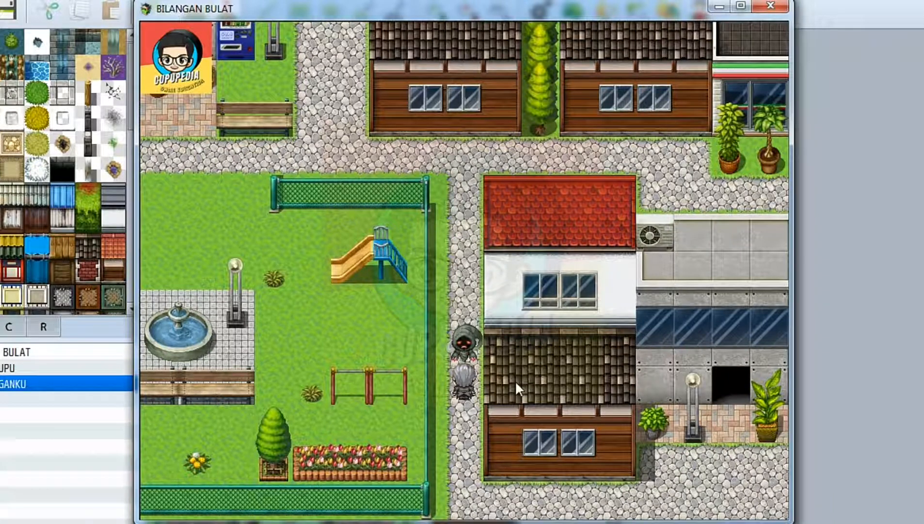
pyautogui.press('Return')
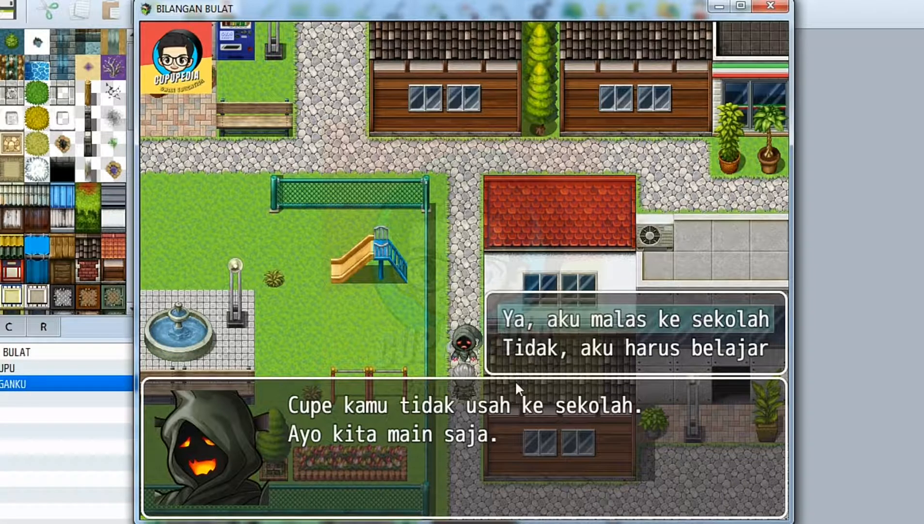
pyautogui.press('Return')
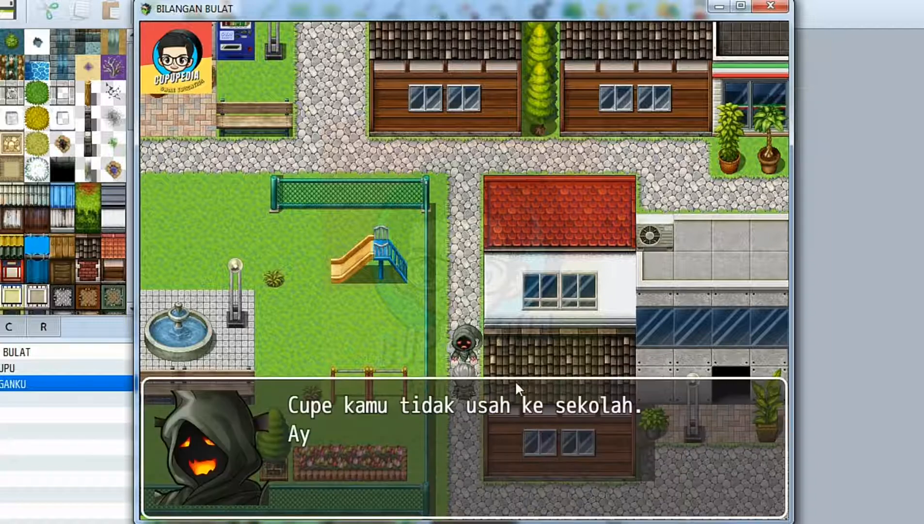
# Answer Penghasut's repeated question with "Tidak, aku harus belajar" and continue through to the end of the event.
pyautogui.press('Down')
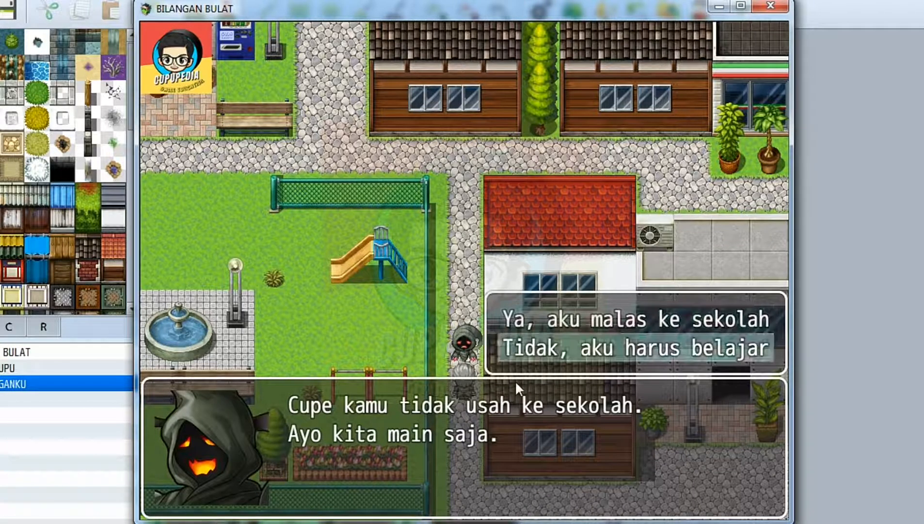
pyautogui.press('Return')
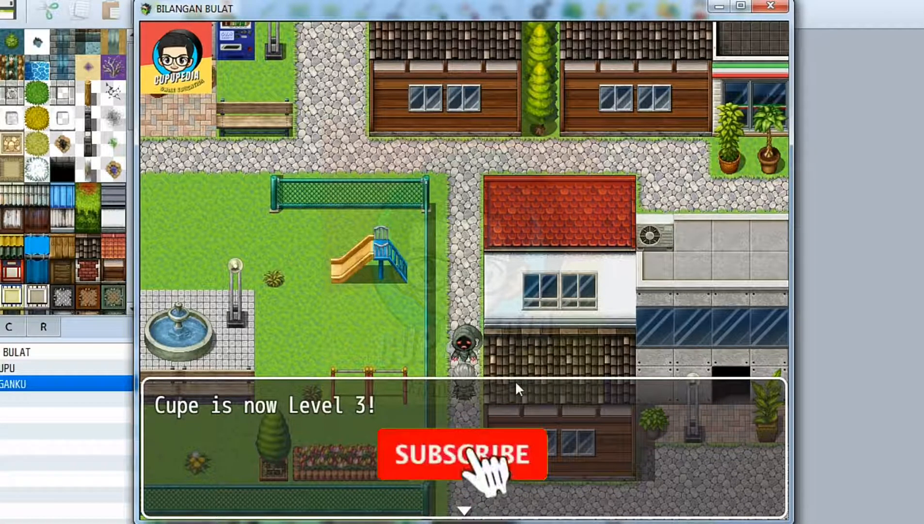
pyautogui.press('Return')
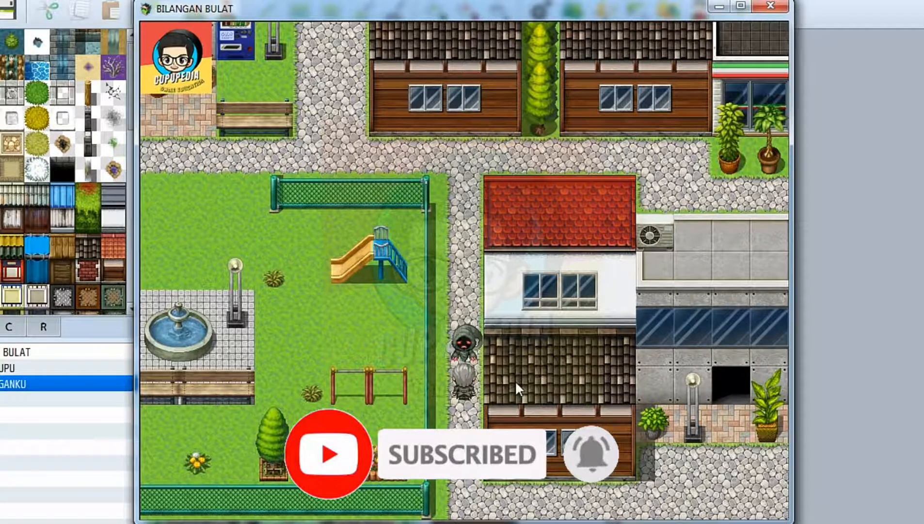
# Open the in-game menu and check Cupe's level and HP in the status information.
pyautogui.press('Escape')
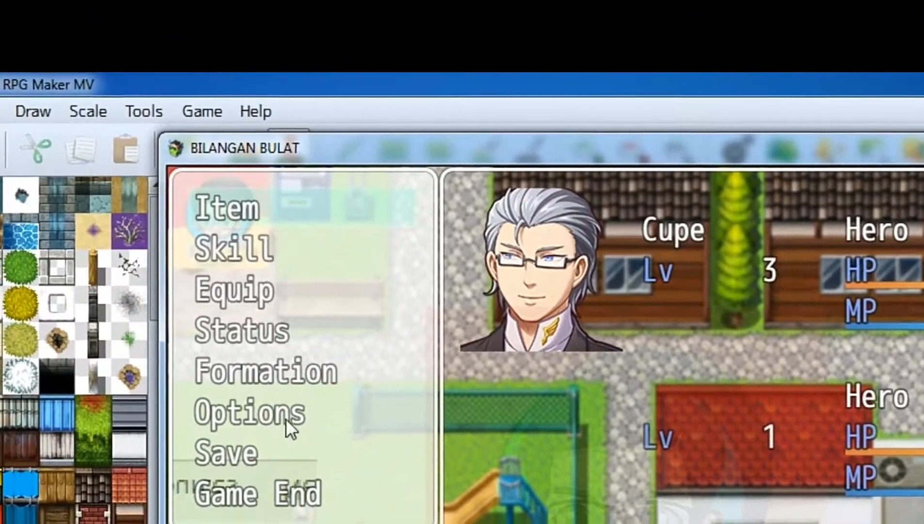
pyautogui.click(241, 334)
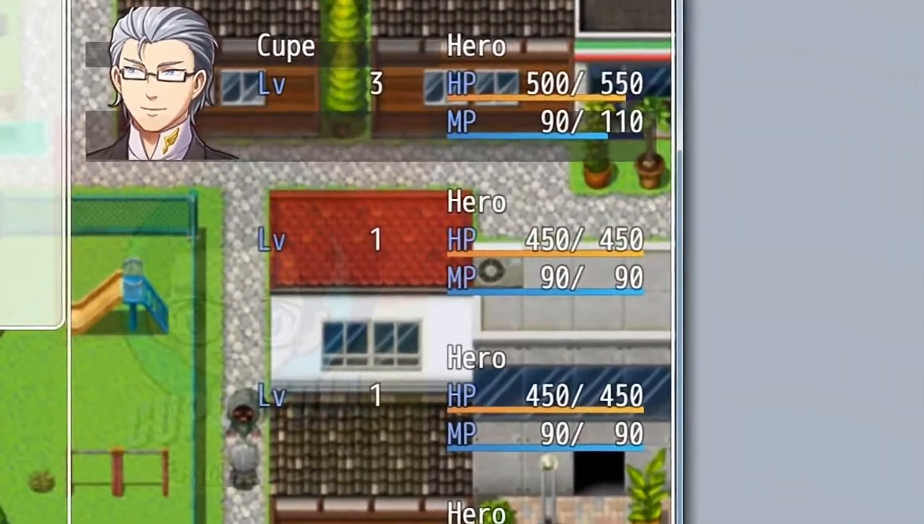
pyautogui.click(241, 166)
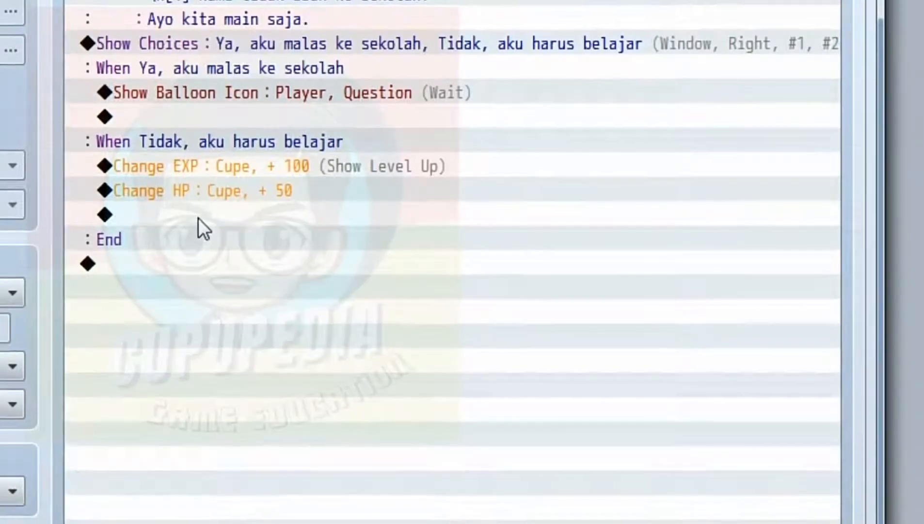
# Below the HP reward, add a Show Animation command playing 0005 Hit Thunder on This Event with Wait for Completion enabled.
pyautogui.click(198, 218)
pyautogui.doubleClick(201, 227)
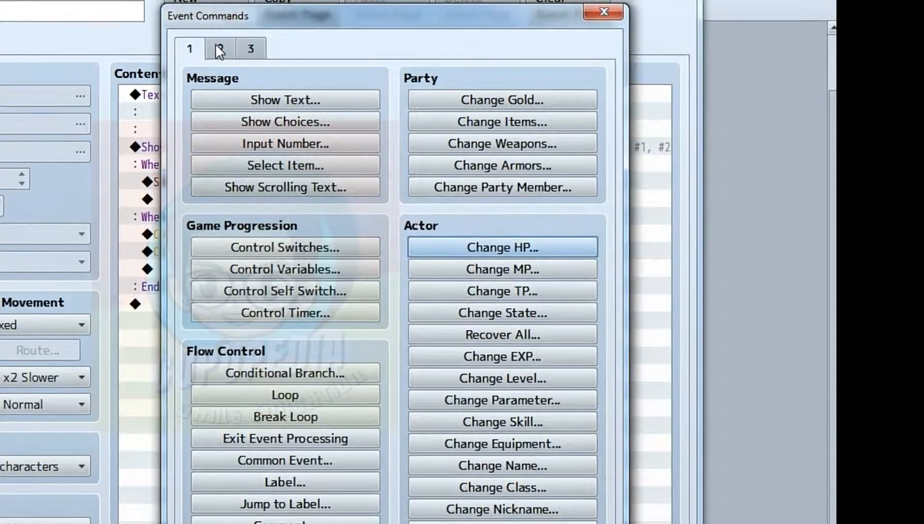
pyautogui.click(216, 44)
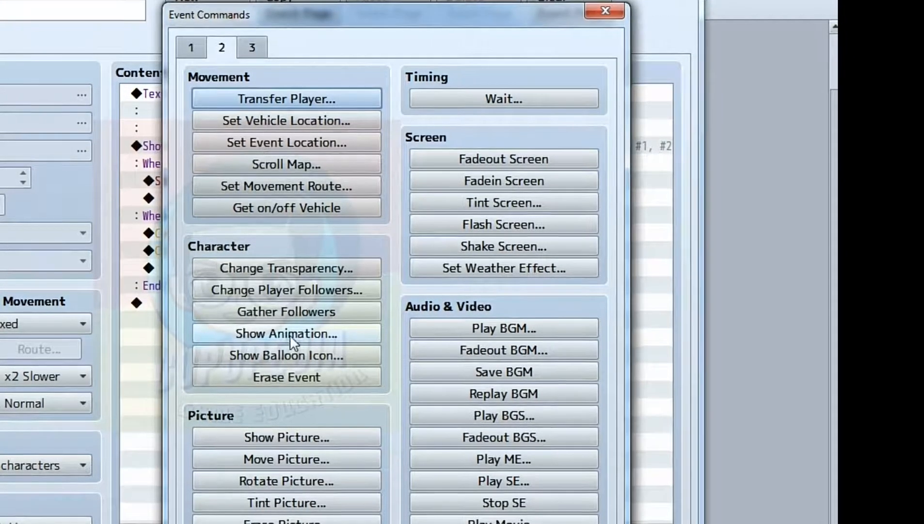
pyautogui.click(290, 335)
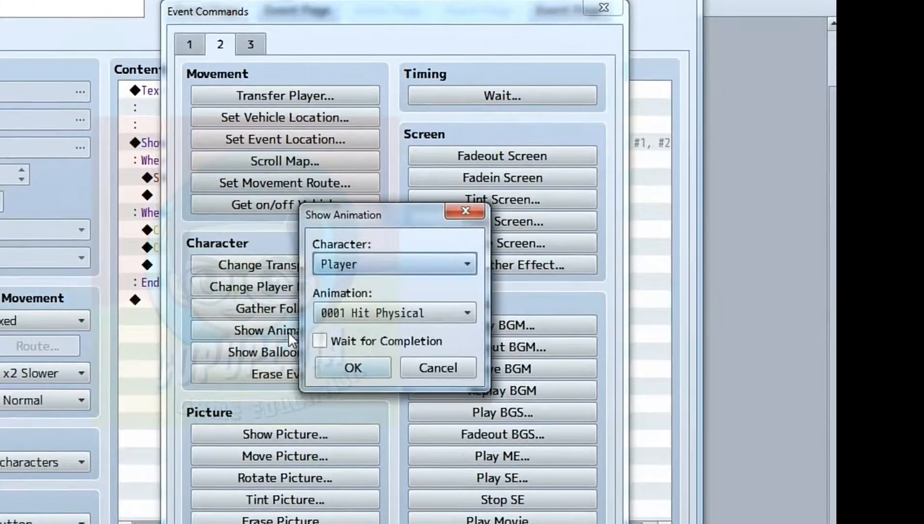
pyautogui.click(374, 261)
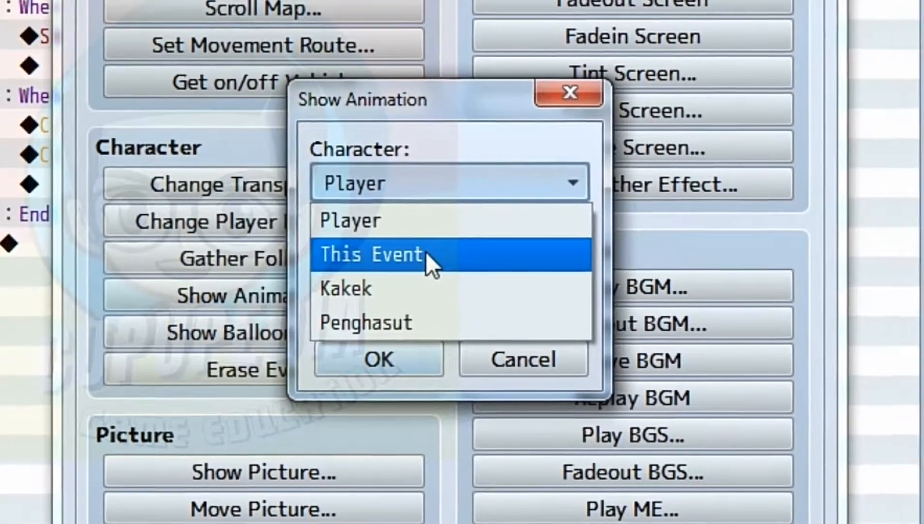
pyautogui.click(428, 256)
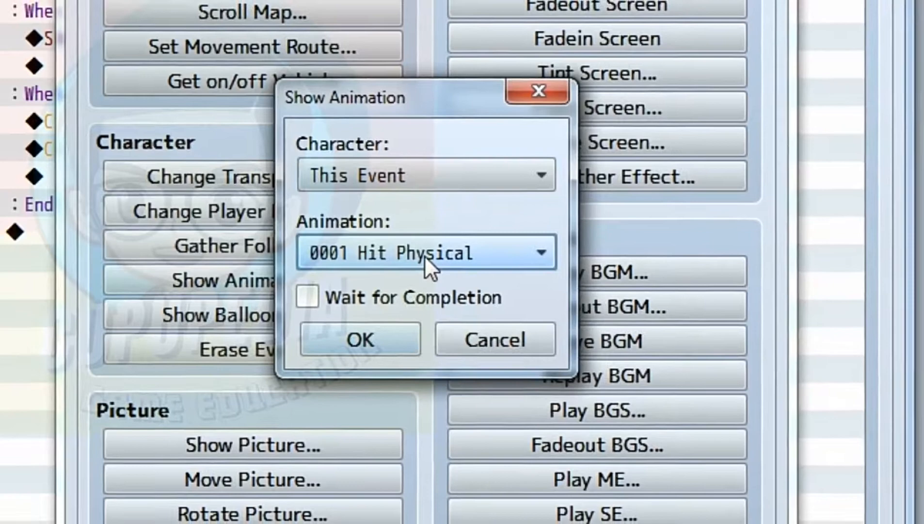
pyautogui.click(425, 255)
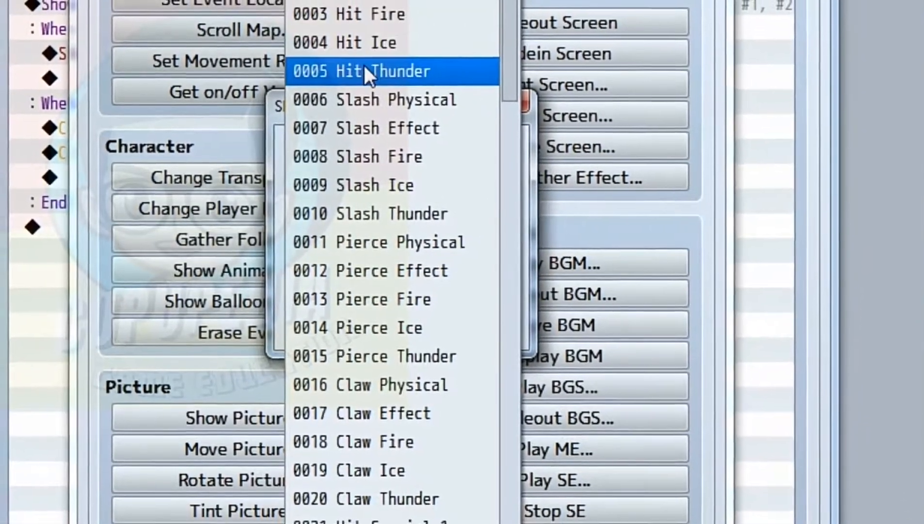
pyautogui.click(363, 66)
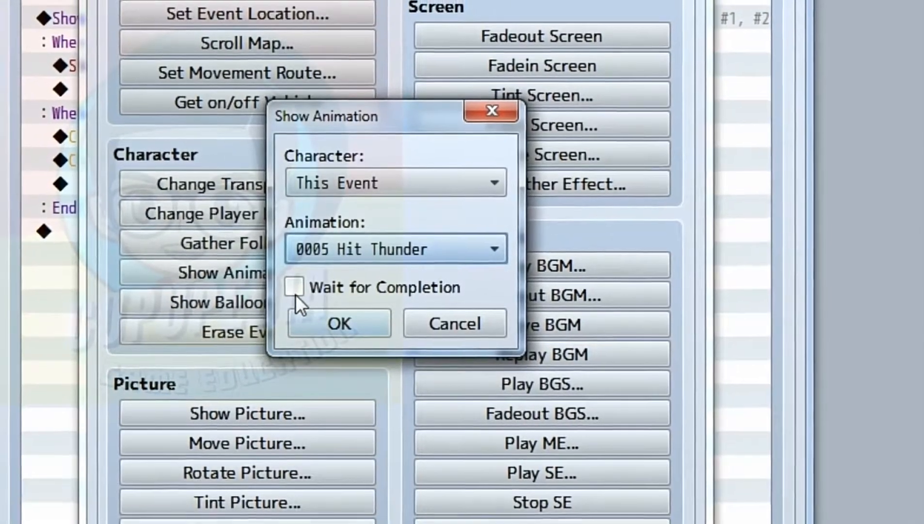
pyautogui.click(295, 287)
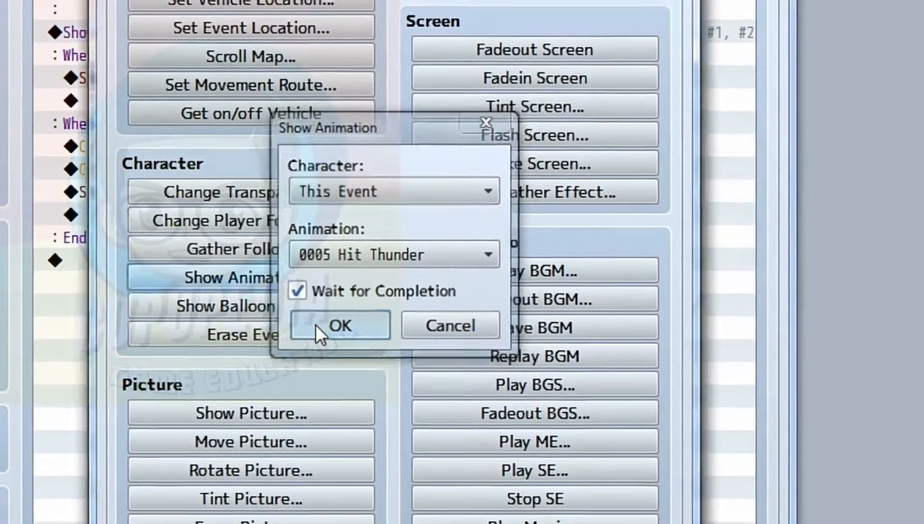
pyautogui.click(316, 325)
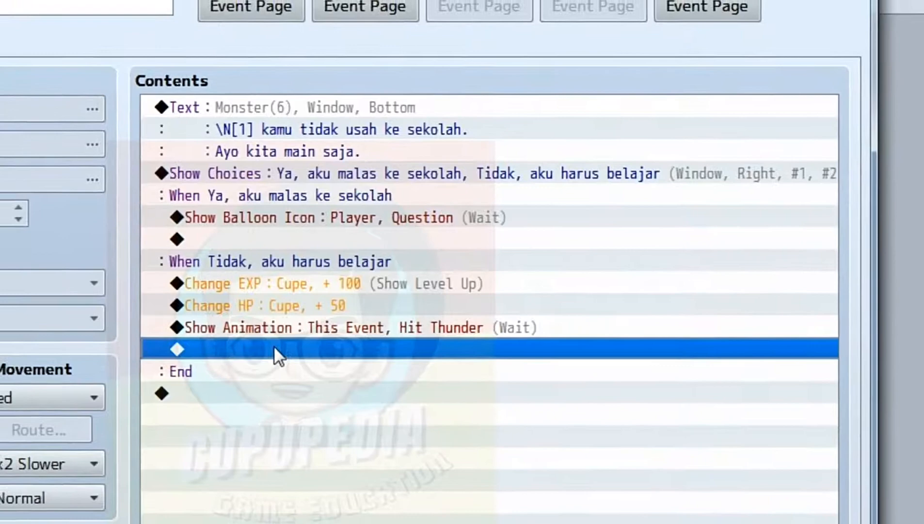
# After the end of the choice branches, add a Control Variables command setting variable 0002 Uji to the constant 1.
pyautogui.doubleClick(274, 347)
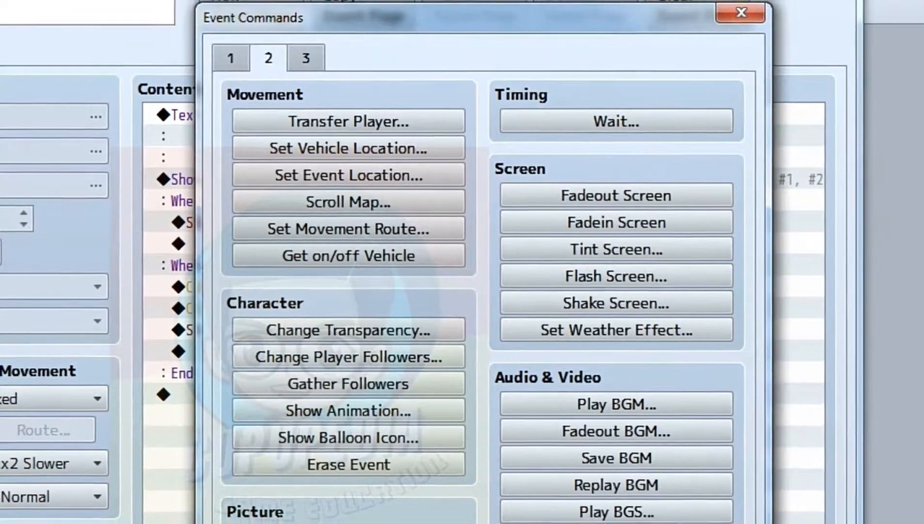
pyautogui.press('Escape')
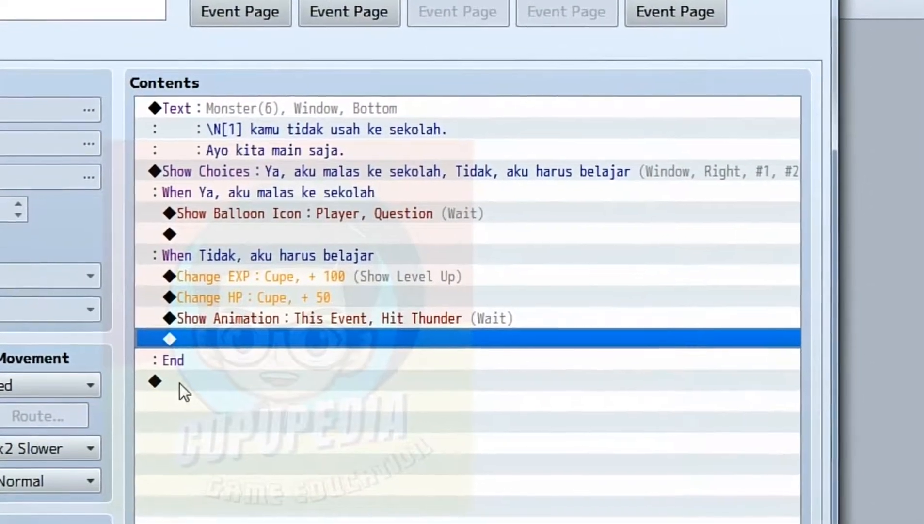
pyautogui.doubleClick(169, 369)
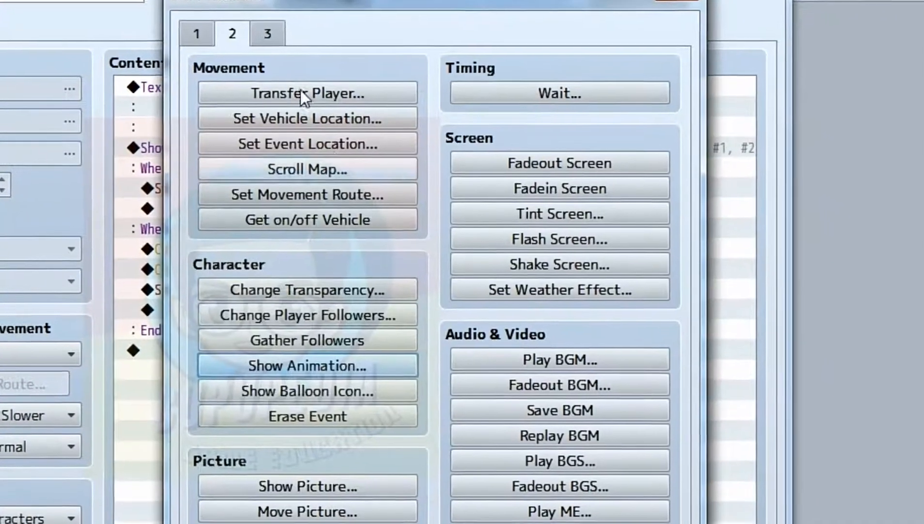
pyautogui.click(205, 47)
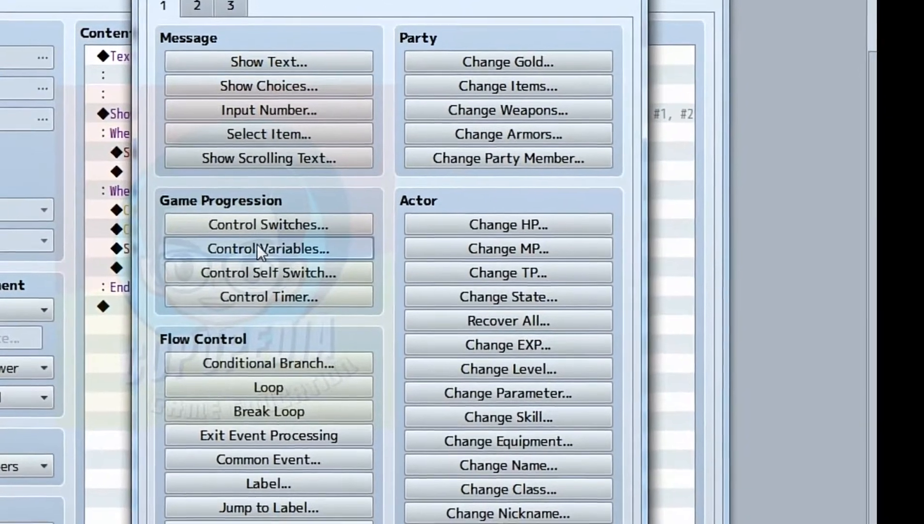
pyautogui.click(264, 262)
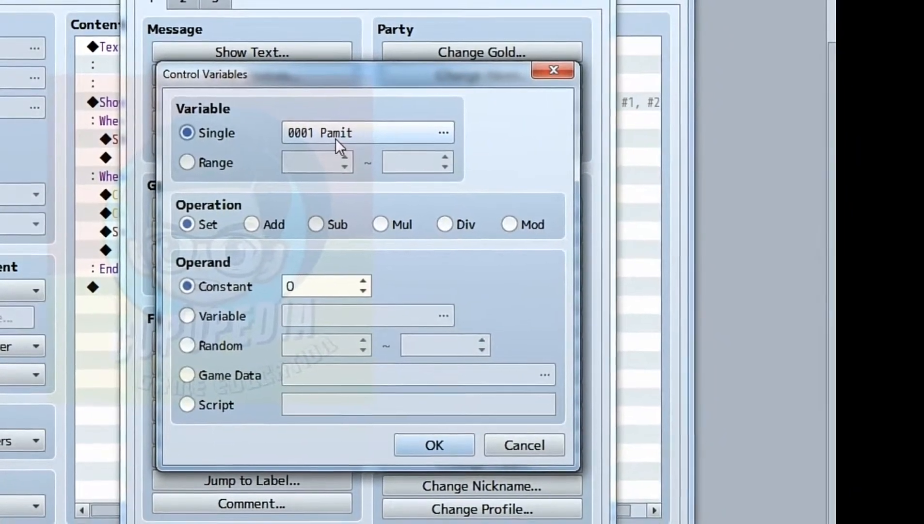
pyautogui.doubleClick(334, 138)
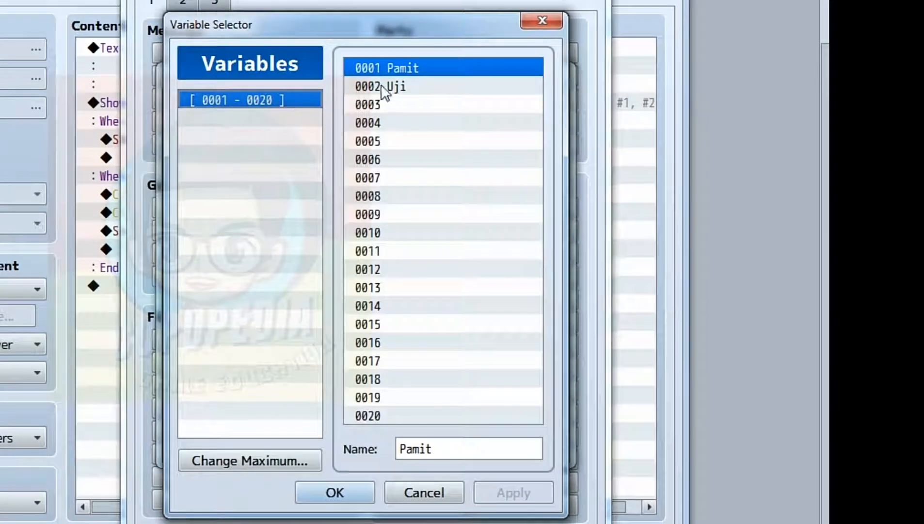
pyautogui.click(401, 82)
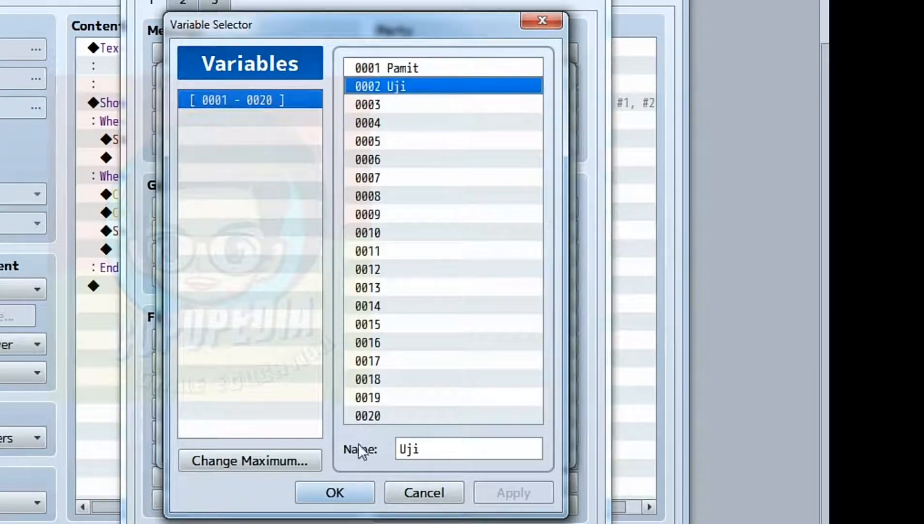
pyautogui.click(341, 487)
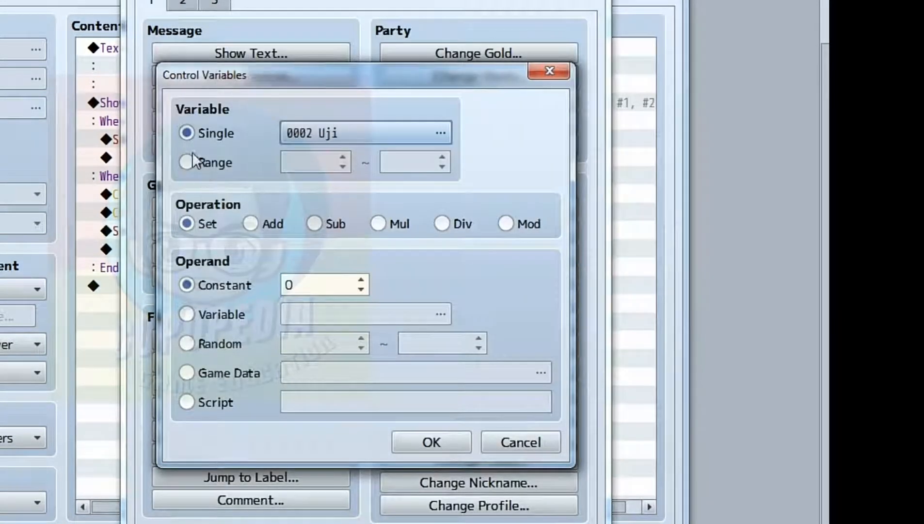
pyautogui.click(302, 285)
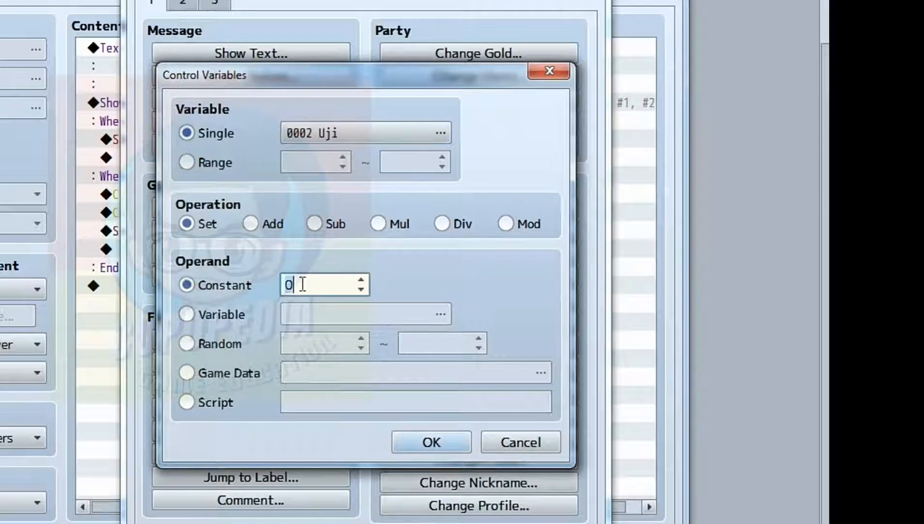
pyautogui.click(456, 434)
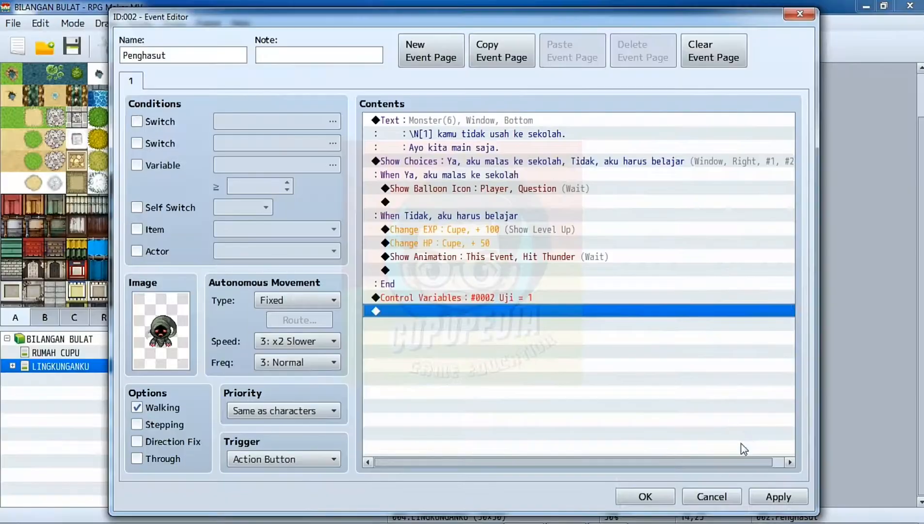
# Save the Penghasut event changes and playtest the event by answering "Tidak, aku harus belajar", ending the playtest once the event has run.
pyautogui.click(778, 497)
pyautogui.click(645, 497)
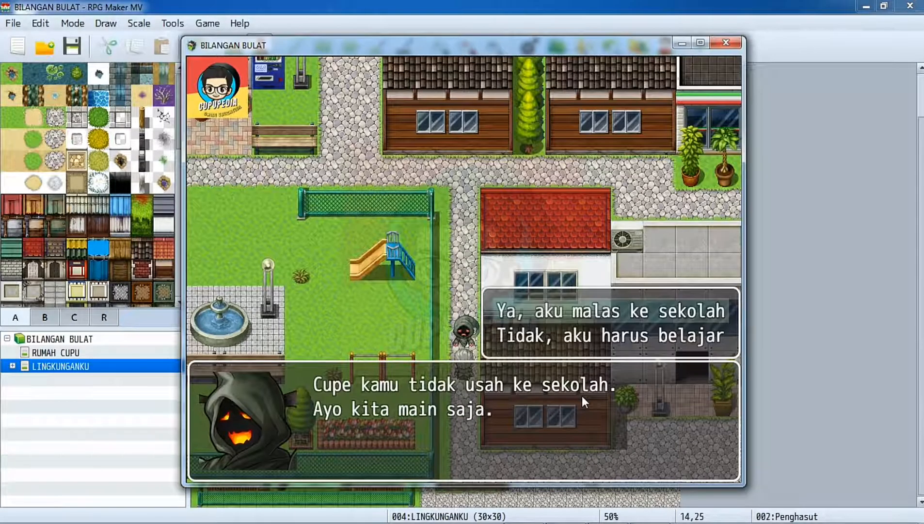
pyautogui.press('Down')
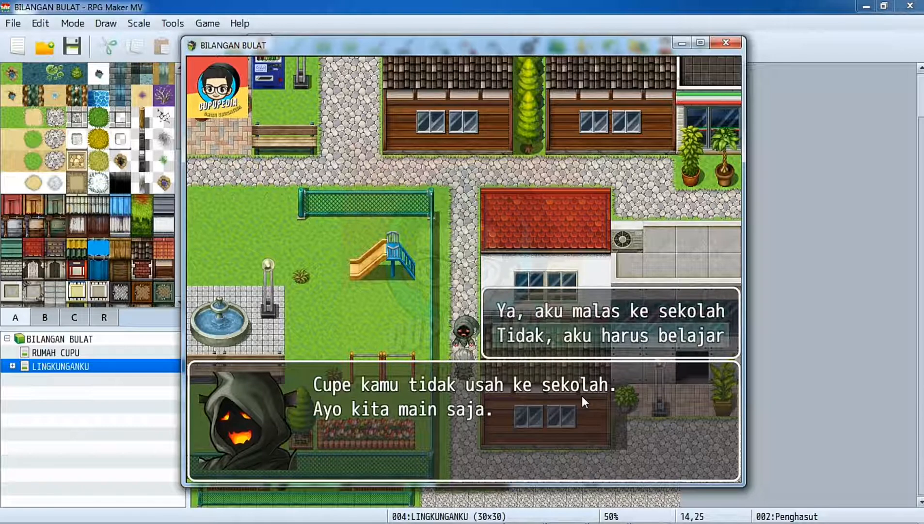
pyautogui.press('Return')
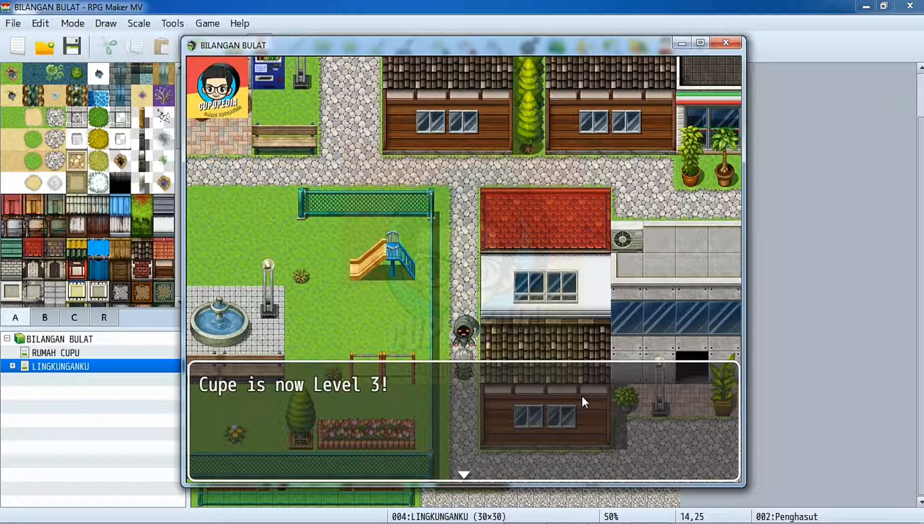
pyautogui.press('Return')
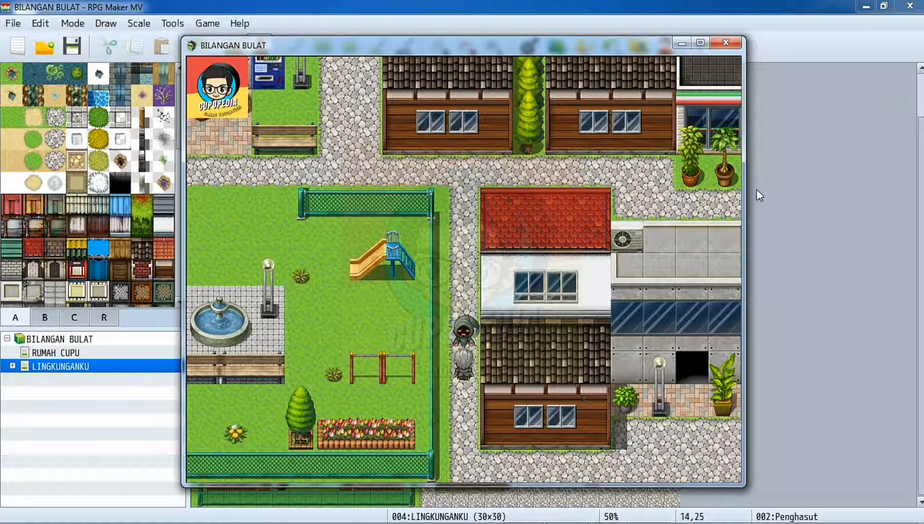
pyautogui.click(726, 43)
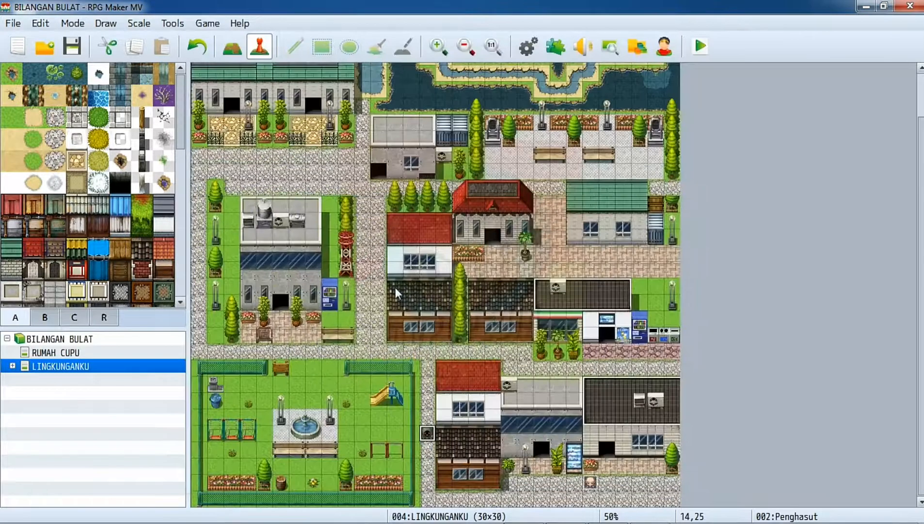
# Add a second page to the Penghasut event, conditioned on variable 0002 Uji being at least 1.
pyautogui.doubleClick(426, 434)
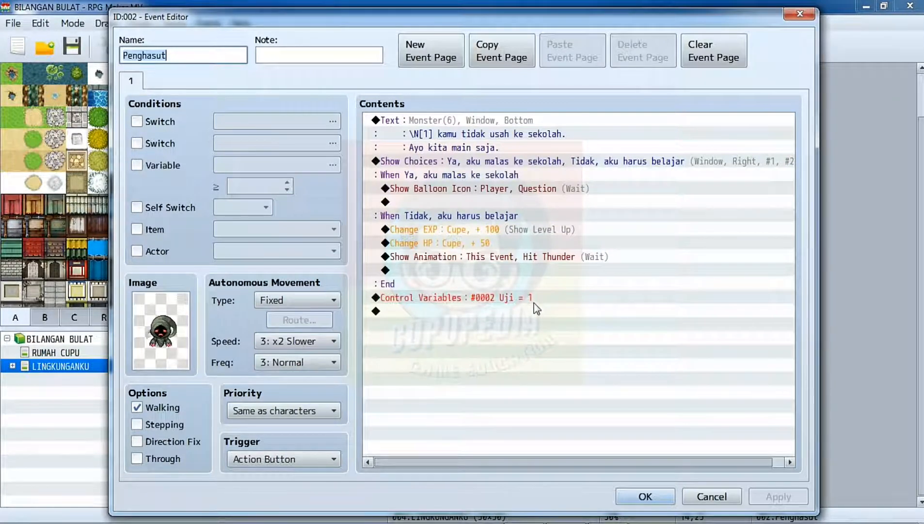
pyautogui.click(434, 53)
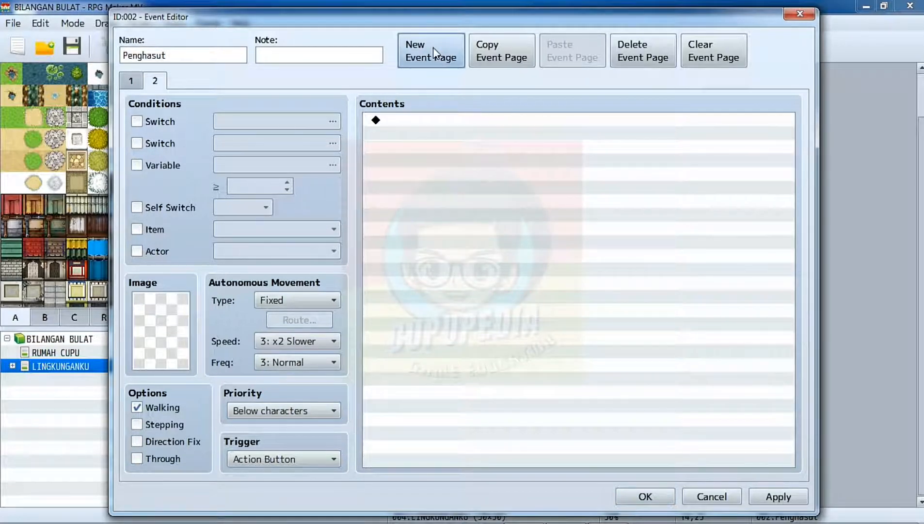
pyautogui.click(136, 165)
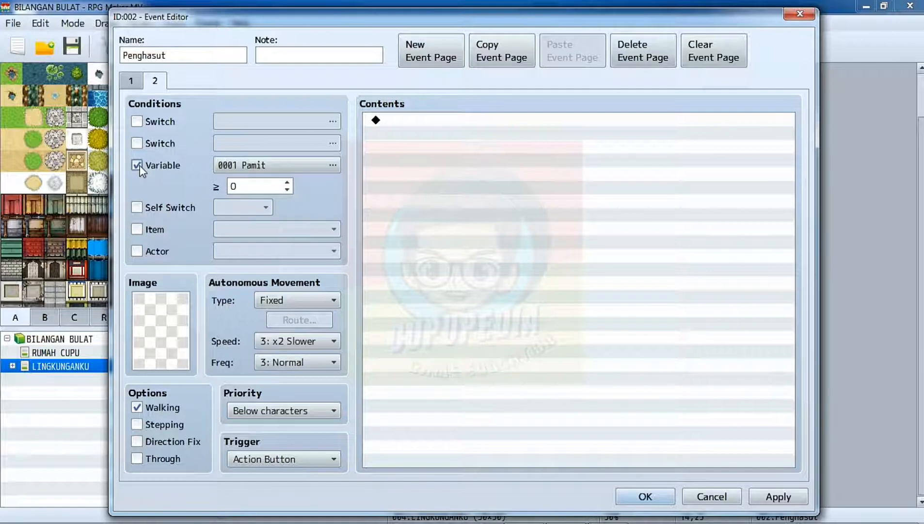
pyautogui.click(265, 166)
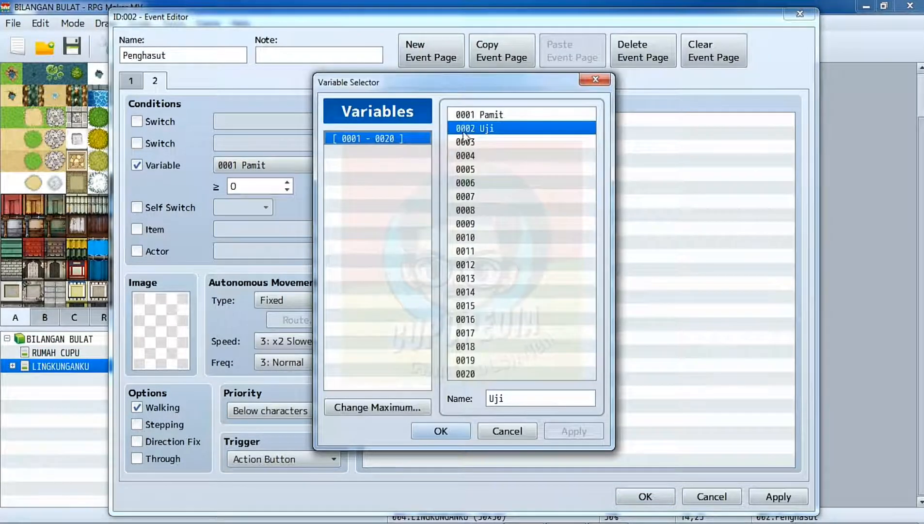
pyautogui.click(443, 431)
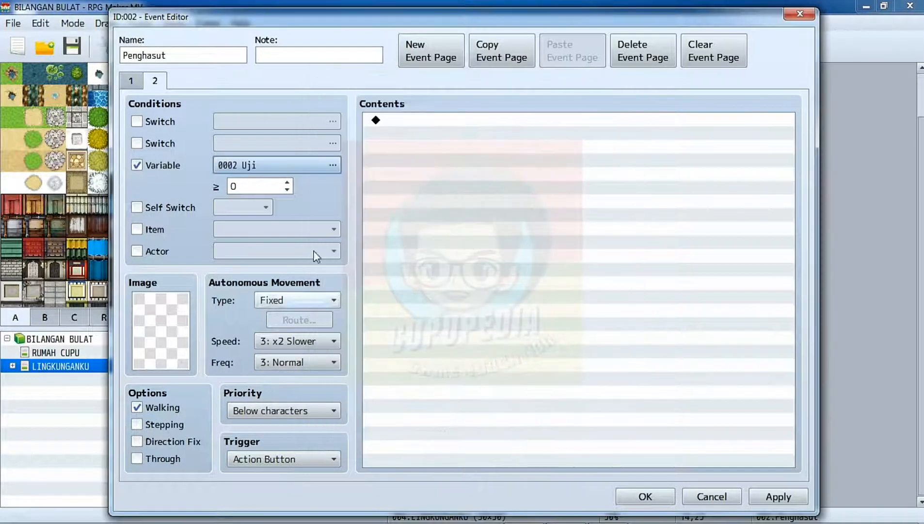
pyautogui.click(291, 182)
pyautogui.click(291, 182)
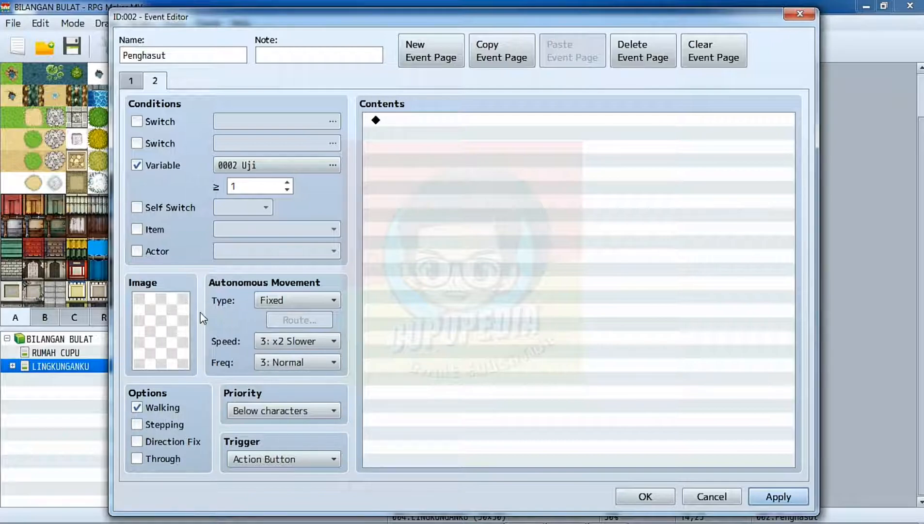
# Add an Erase Event command to the second page of Penghasut and save the event.
pyautogui.doubleClick(450, 121)
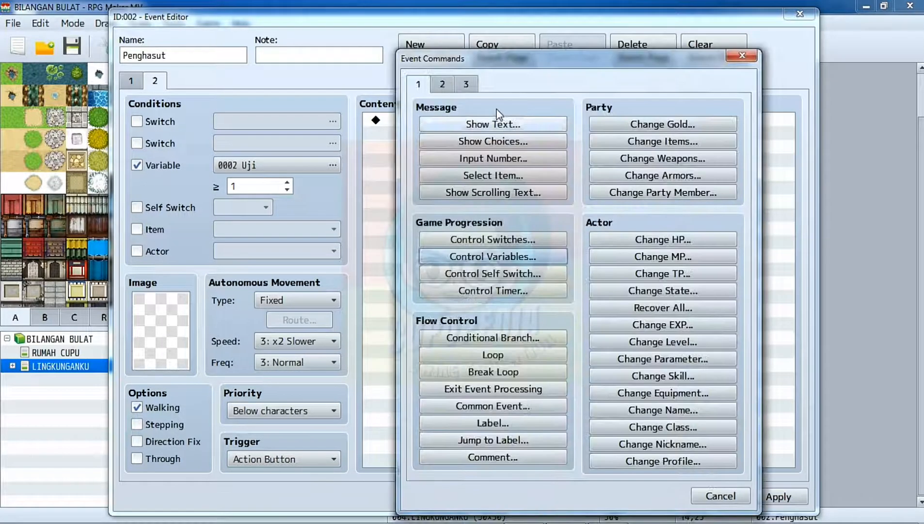
pyautogui.click(443, 85)
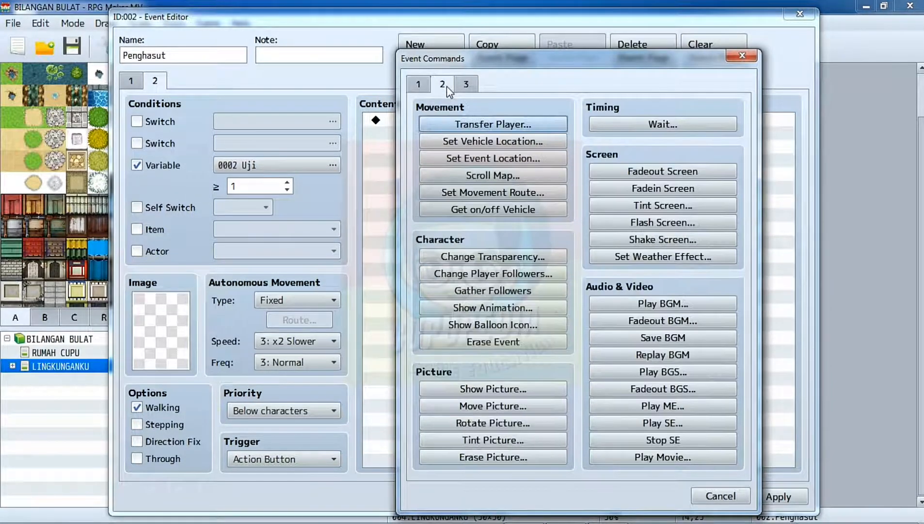
pyautogui.click(496, 341)
pyautogui.click(772, 498)
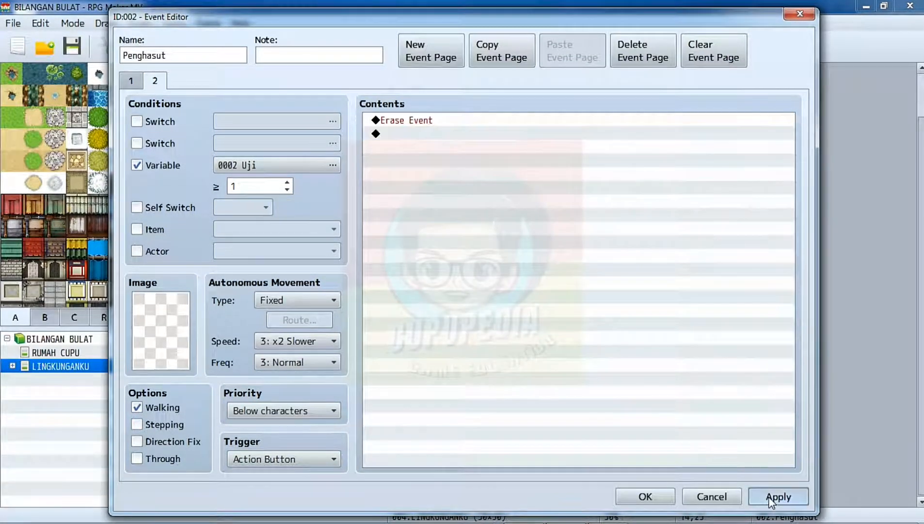
pyautogui.click(655, 498)
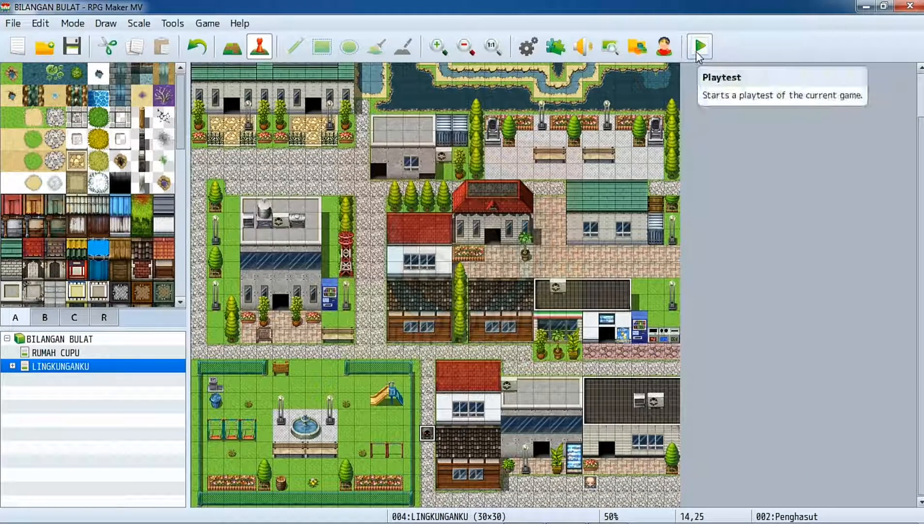
# Playtest the game, answer Penghasut with "Tidak, aku harus belajar", continue through the event and walk along the path where he stood.
pyautogui.click(697, 52)
pyautogui.click(417, 295)
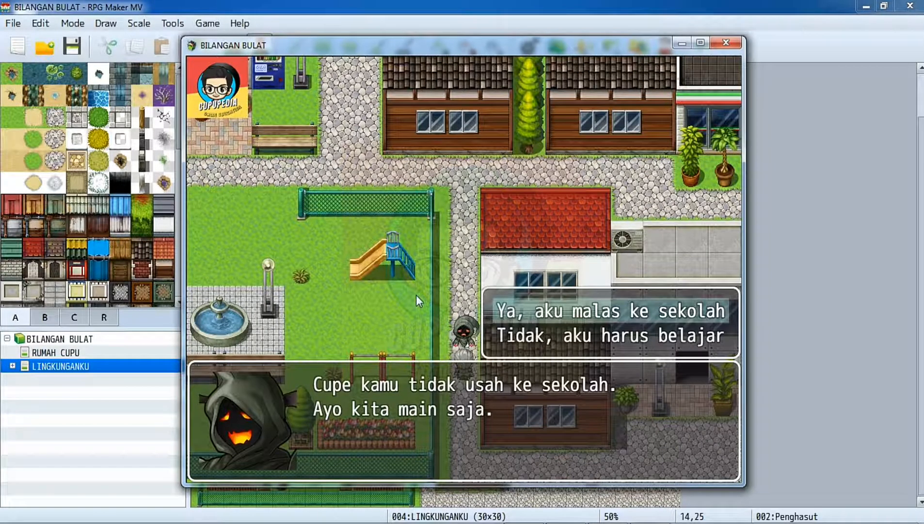
pyautogui.press('Down')
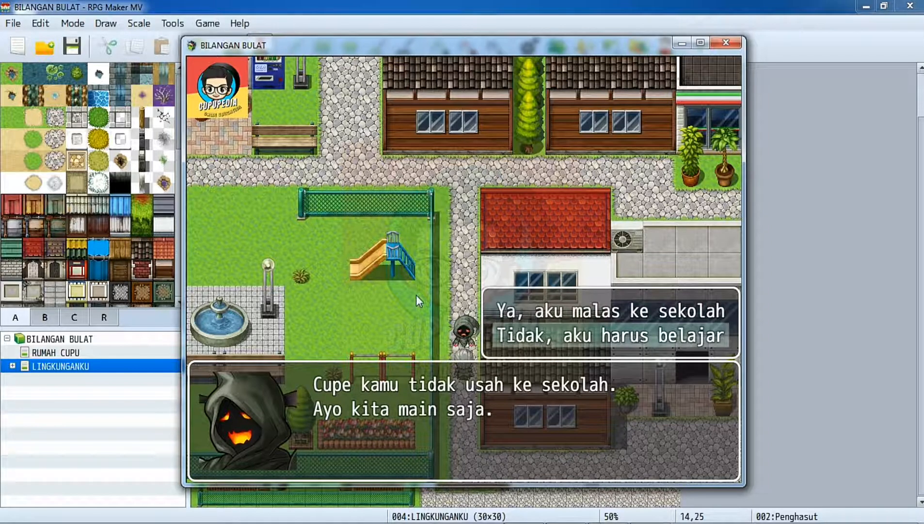
pyautogui.press('Return')
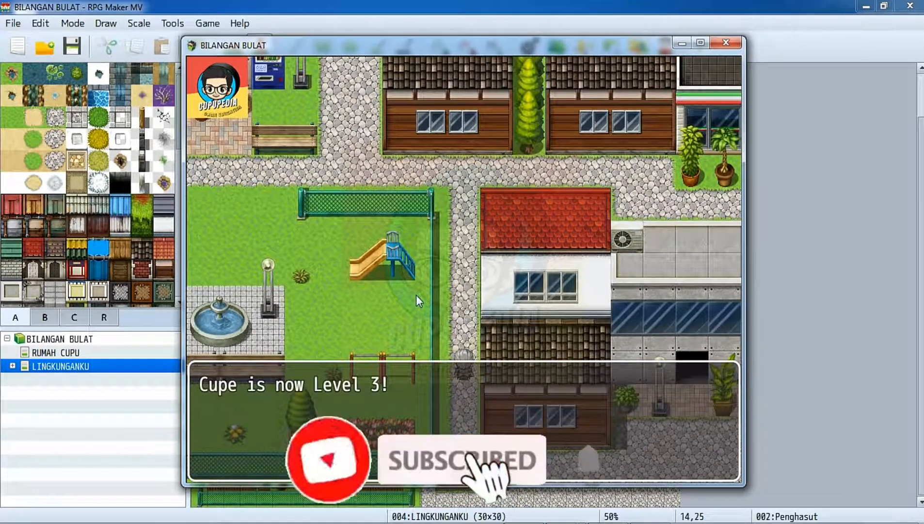
pyautogui.press('Return')
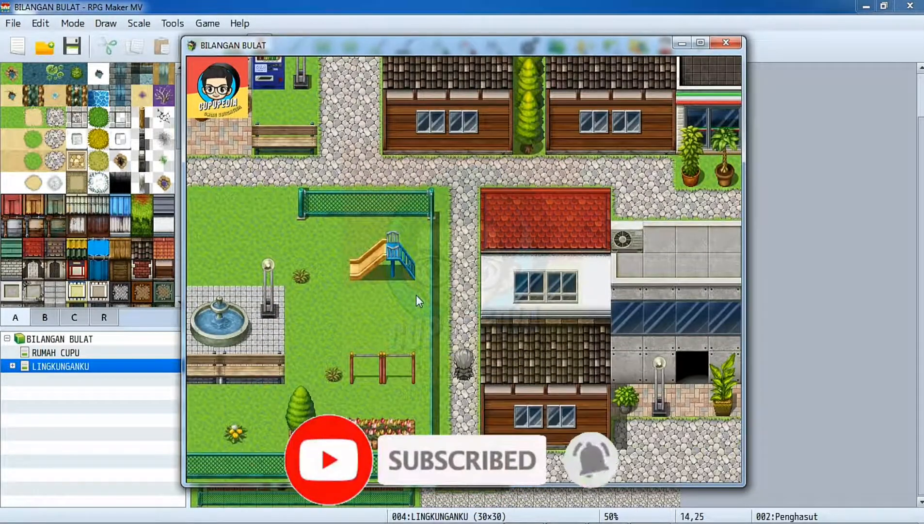
pyautogui.press('Up')
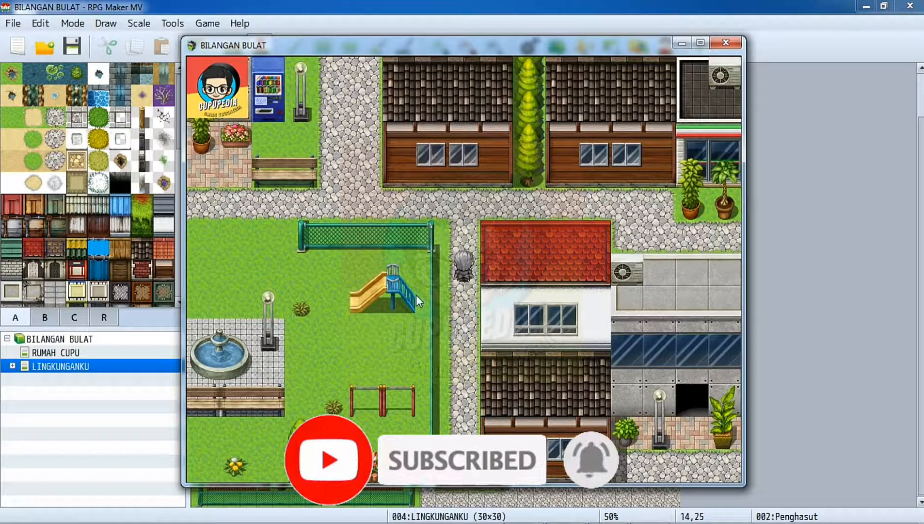
pyautogui.press('Down')
pyautogui.press('Up')
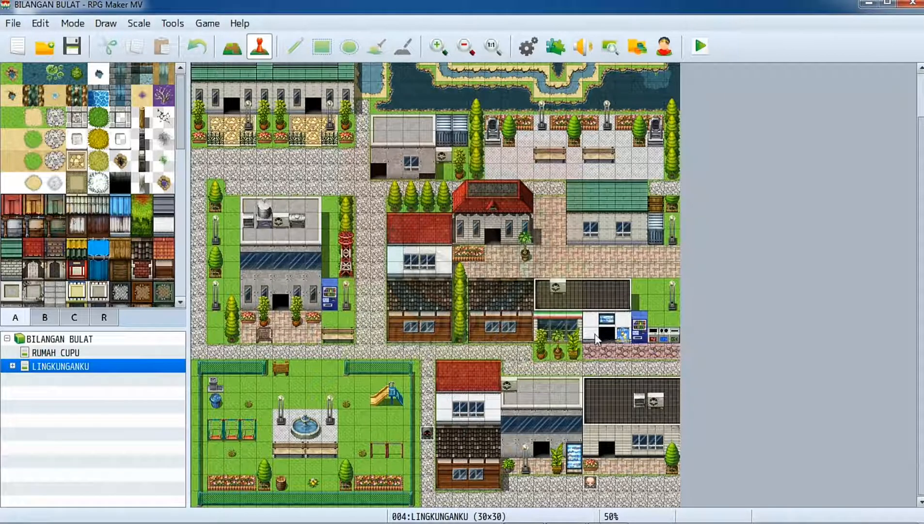
# Create an event named Penguji on the path north of Penghasut, using the green goblin from the Monster character set as its image.
pyautogui.doubleClick(424, 369)
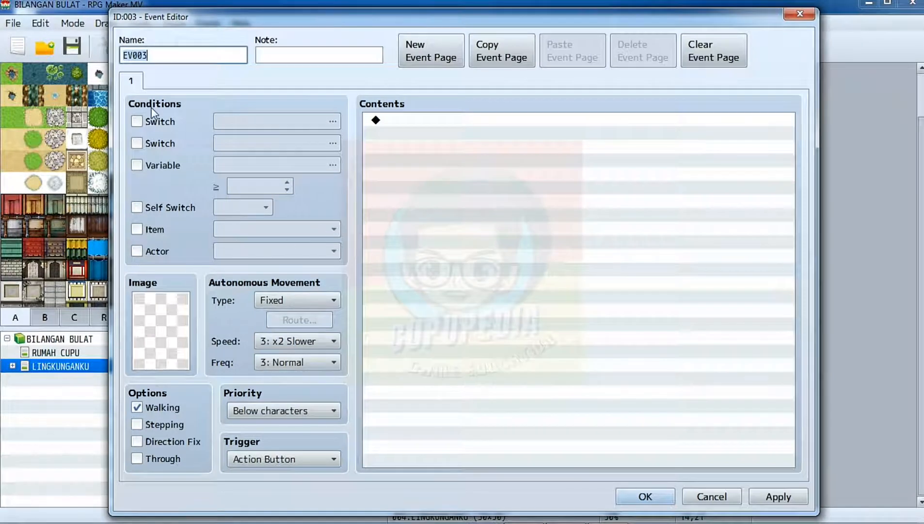
pyautogui.write('Penguji')
pyautogui.doubleClick(145, 312)
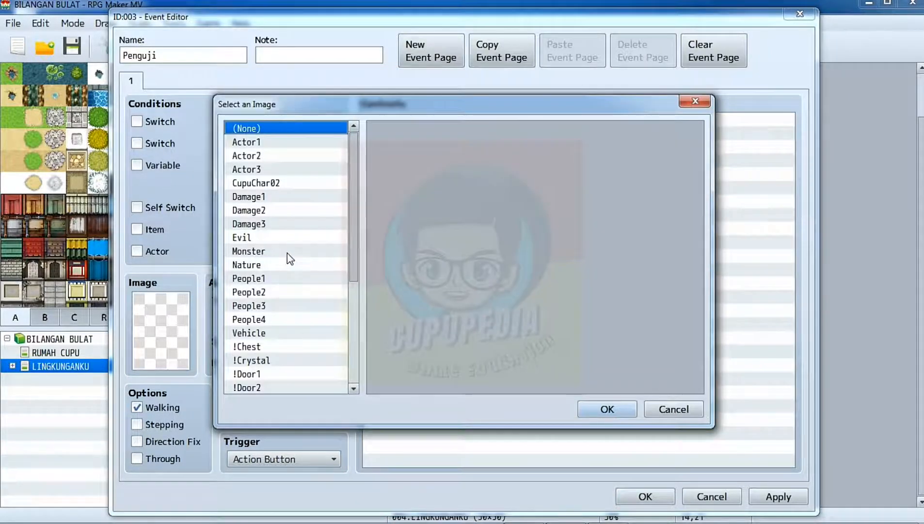
pyautogui.click(287, 253)
pyautogui.click(527, 138)
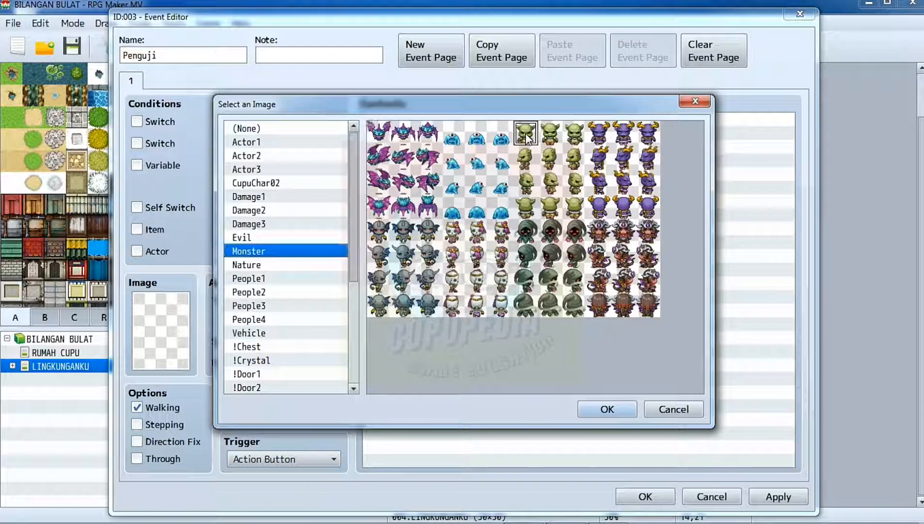
pyautogui.click(595, 410)
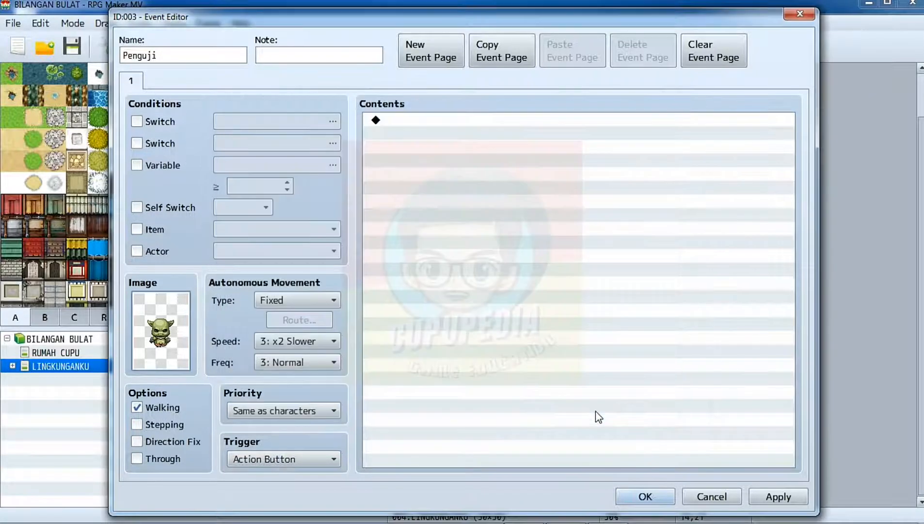
pyautogui.click(319, 298)
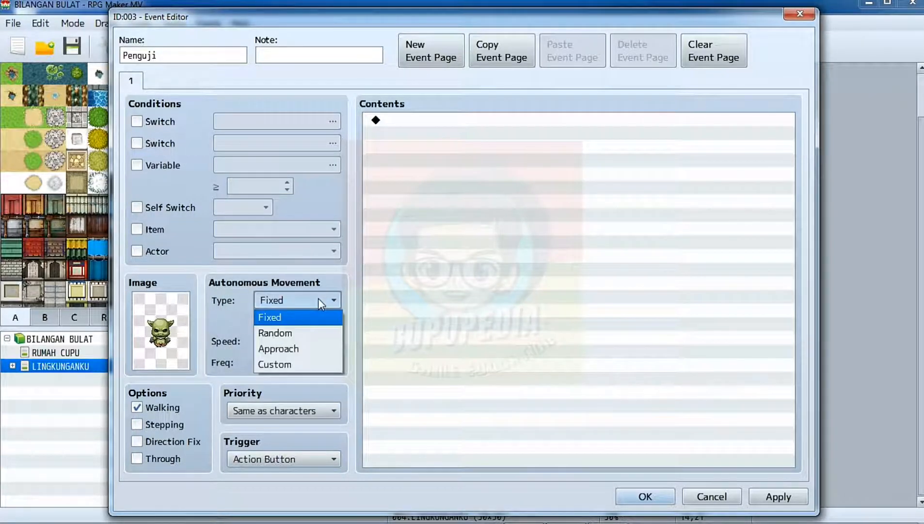
pyautogui.click(318, 298)
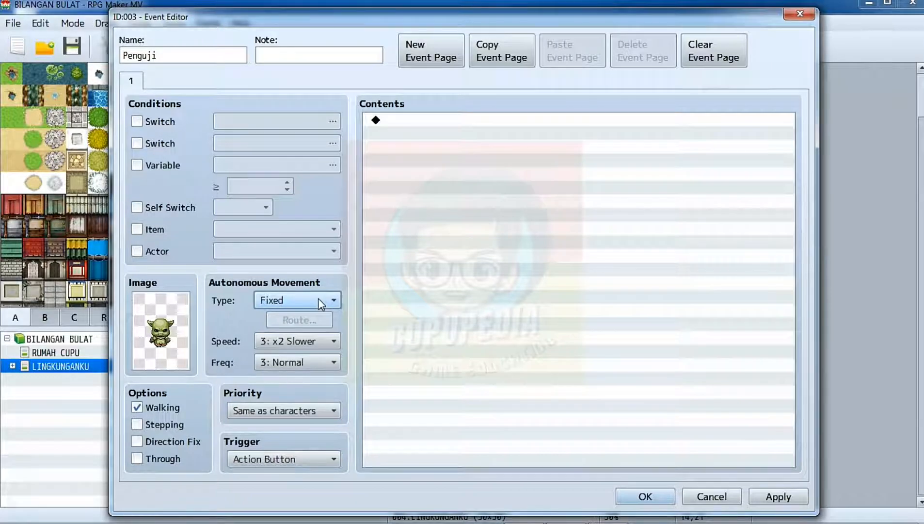
# Start a Show Text command in the Penguji event and give it the green goblin face from the Monster set.
pyautogui.click(445, 126)
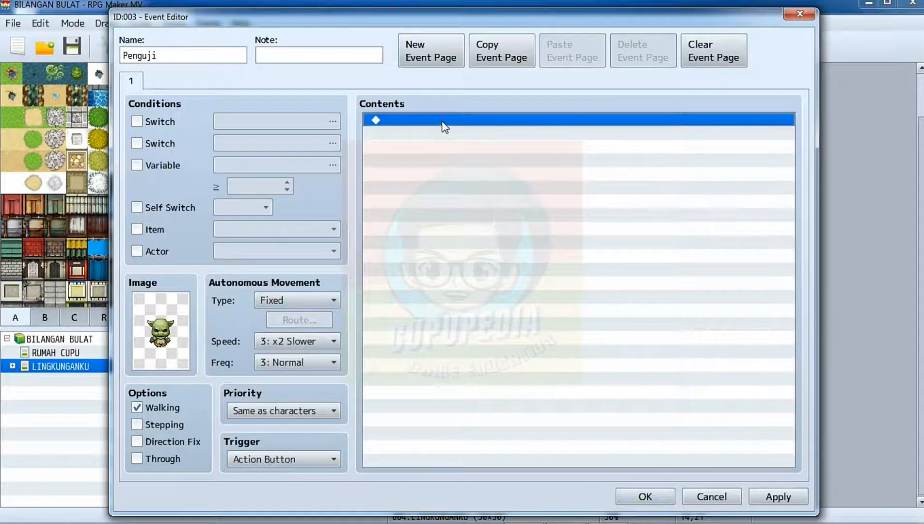
pyautogui.doubleClick(444, 125)
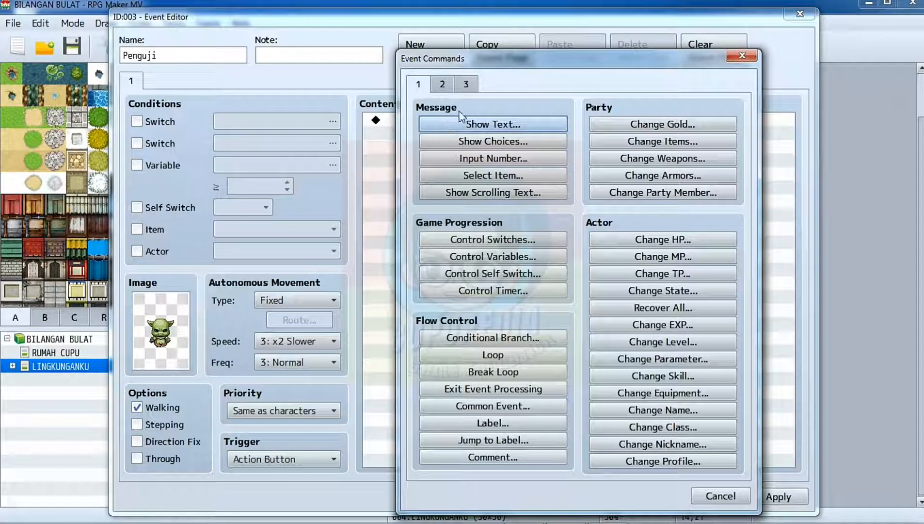
pyautogui.click(462, 123)
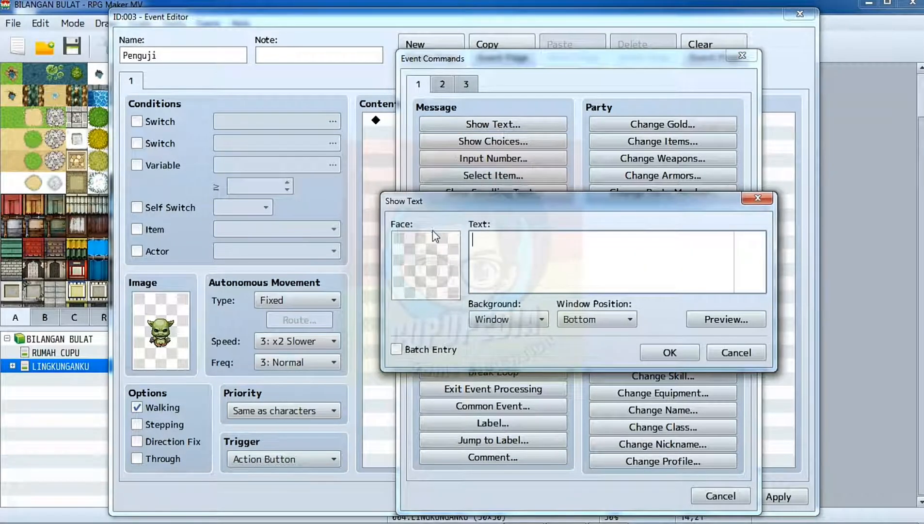
pyautogui.doubleClick(433, 235)
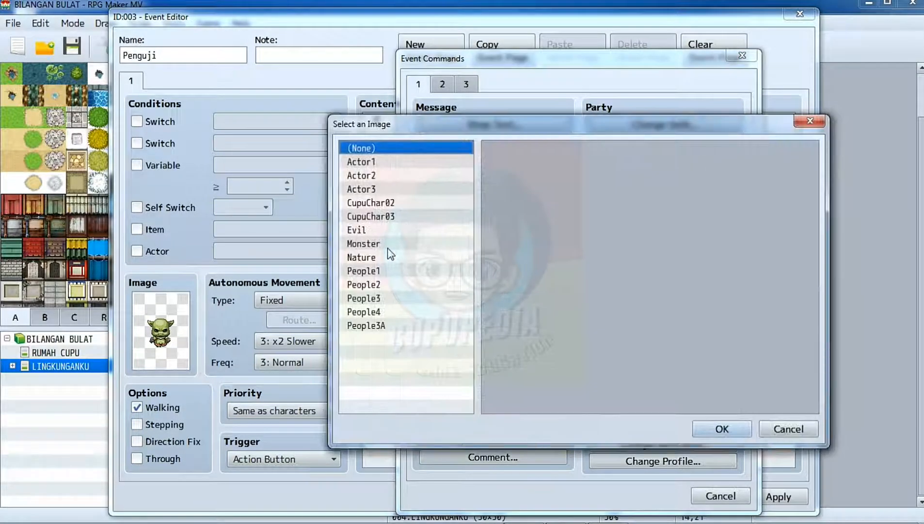
pyautogui.click(388, 249)
pyautogui.click(631, 192)
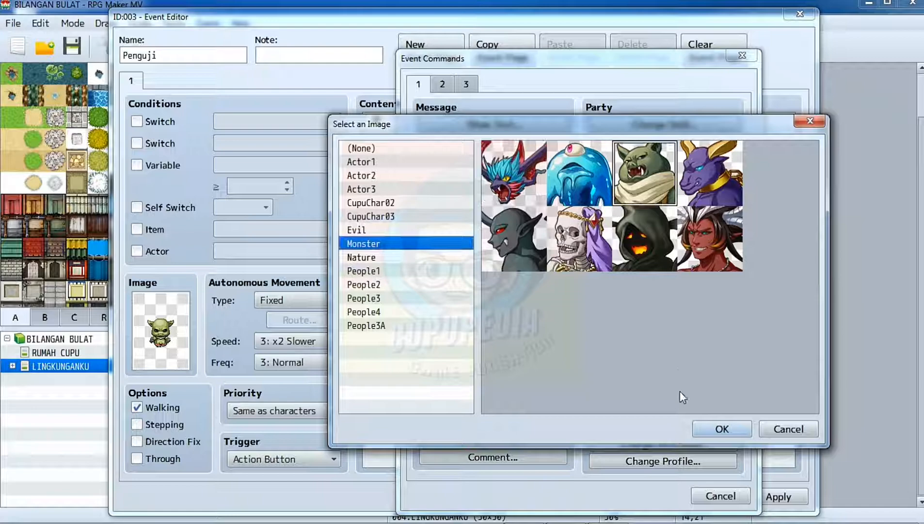
pyautogui.click(722, 429)
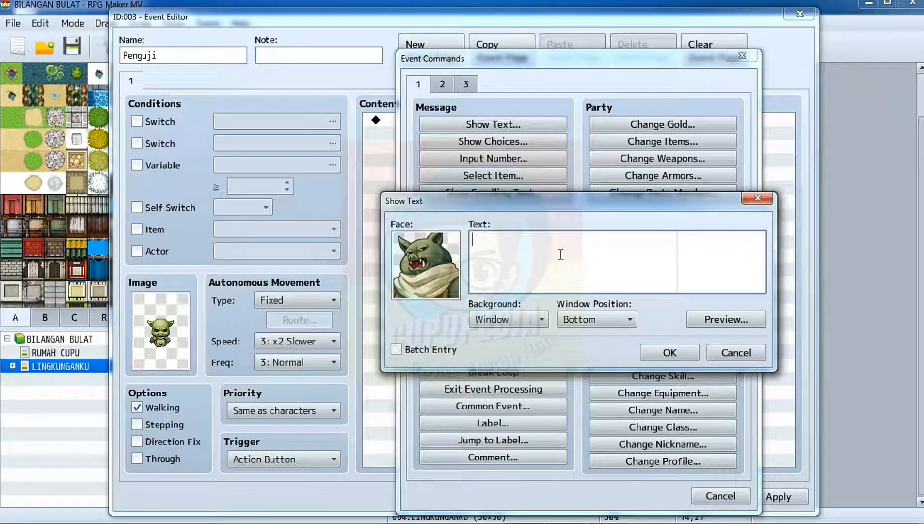
# Add the goblin's message "\N[1], hebat kamu bisa lolos dari hasutan.", "Tapi kali ini kamu tidak akan lolos.", "Hadapilah tantanganku!!!" on three lines and preview it.
pyautogui.write('\\N[1] hebat kamu bisa lolos dari hasutan')
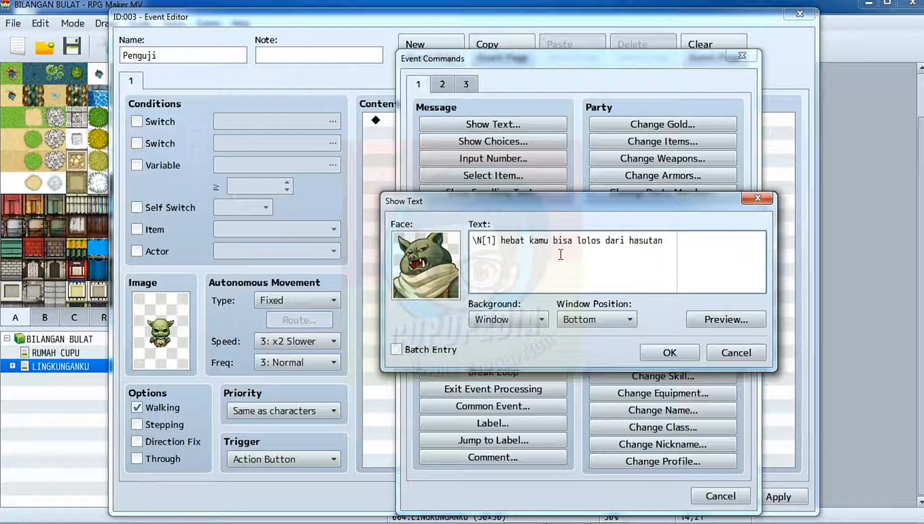
pyautogui.press('Return')
pyautogui.write('Tapi kali ini kamu tidak akan lolos')
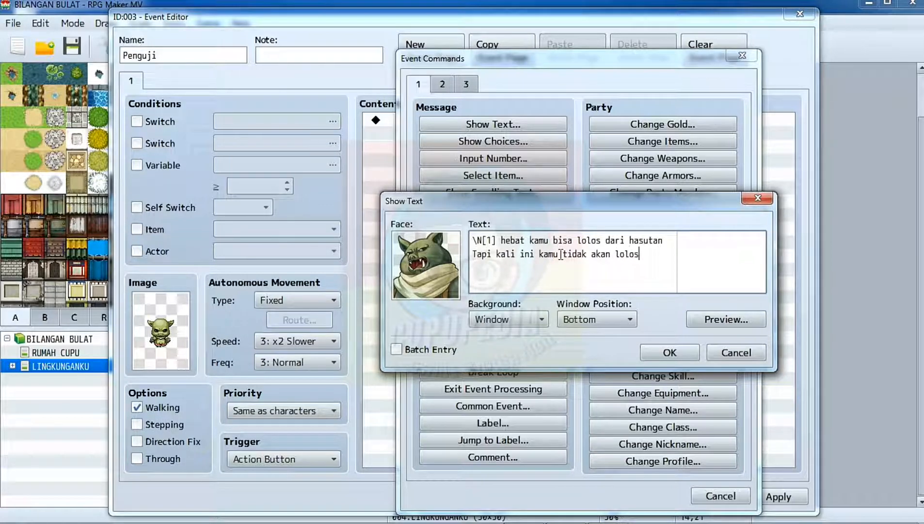
pyautogui.write('.')
pyautogui.press('Return')
pyautogui.write('Hadapilah tantanga')
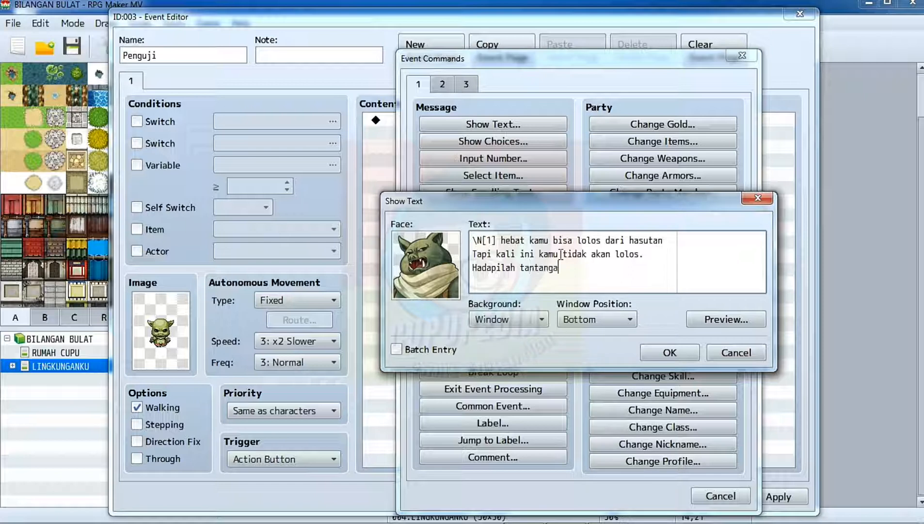
pyautogui.write('nku!!!')
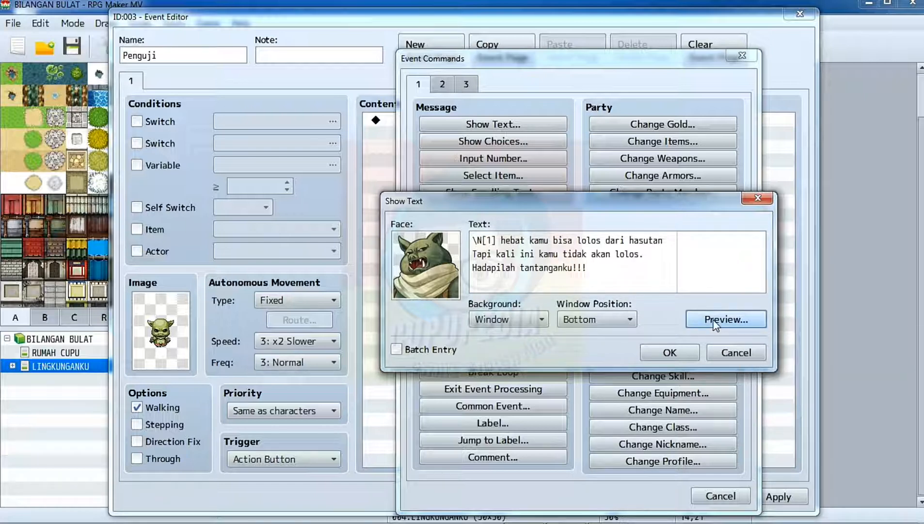
pyautogui.click(716, 323)
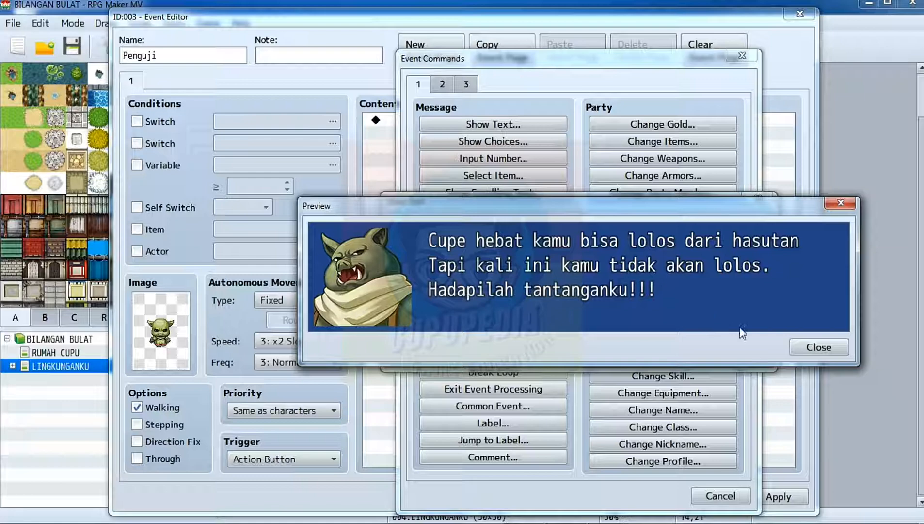
pyautogui.click(825, 348)
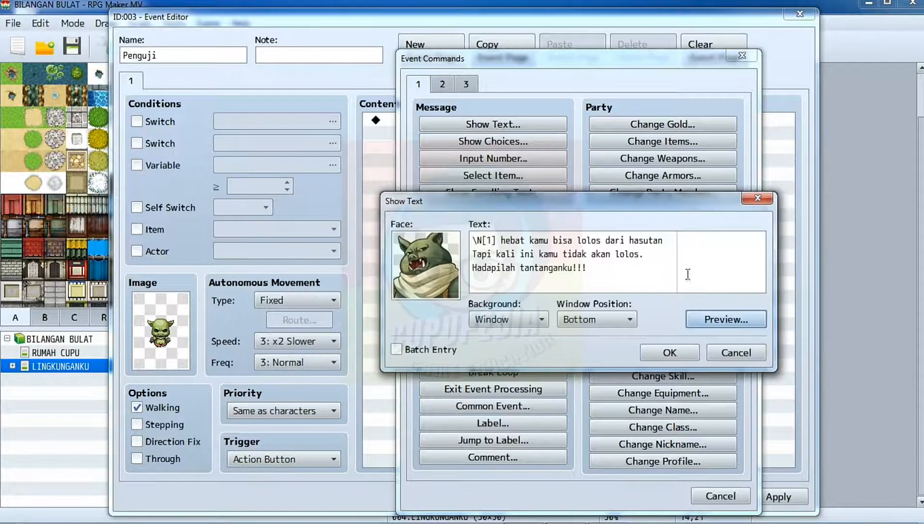
pyautogui.click(672, 352)
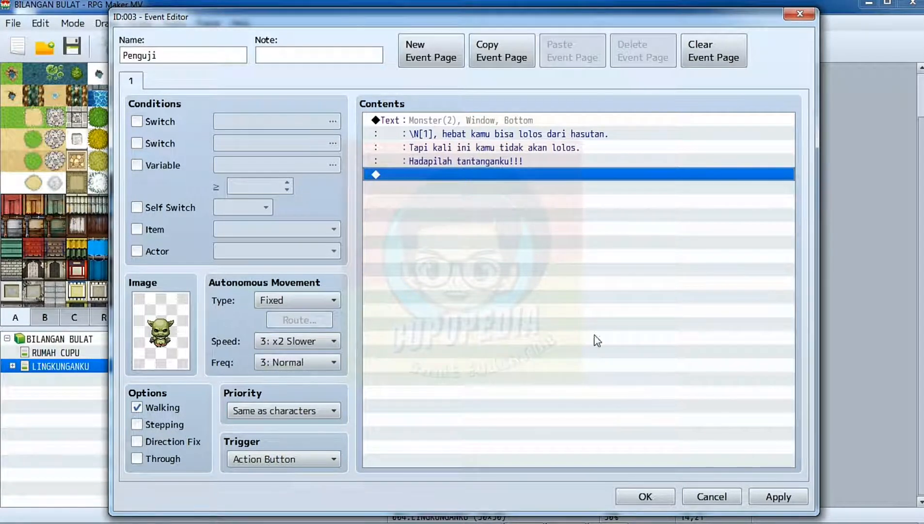
# Start a second Show Text command below the first message and give it the green goblin face from the Monster set.
pyautogui.doubleClick(442, 177)
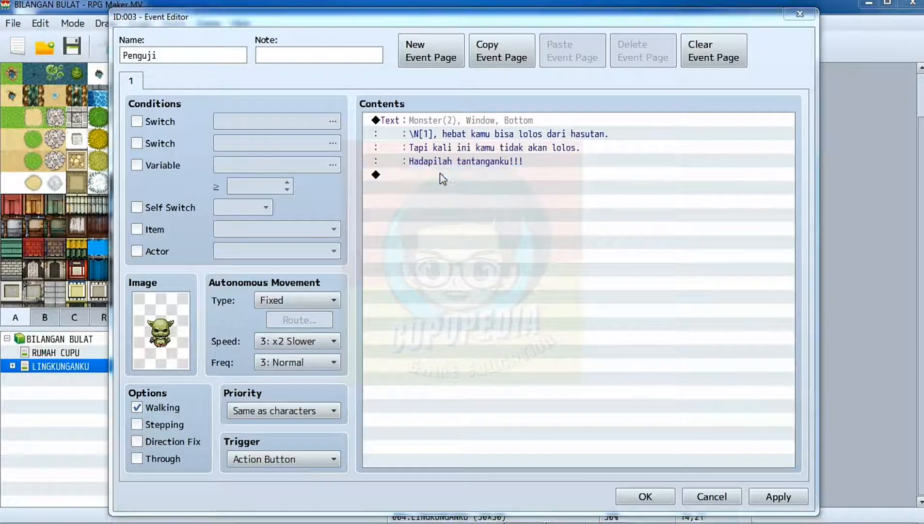
pyautogui.click(464, 127)
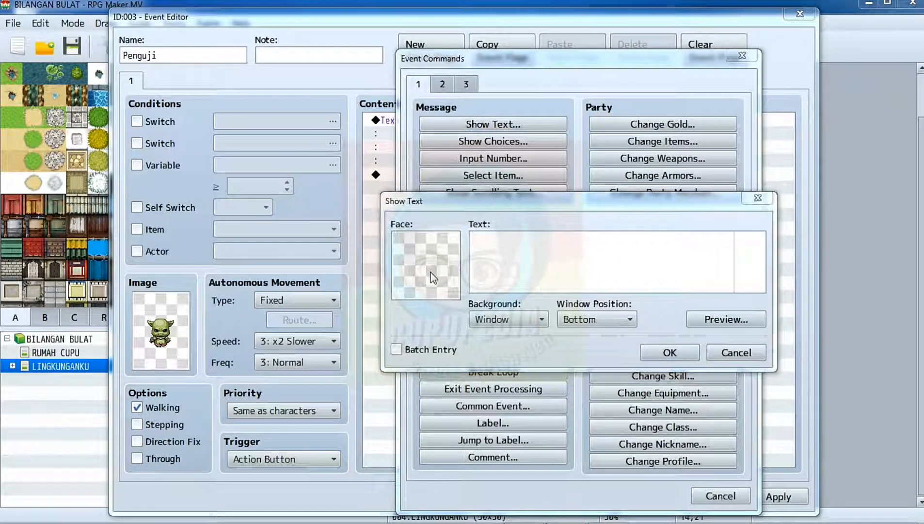
pyautogui.doubleClick(433, 278)
pyautogui.click(385, 243)
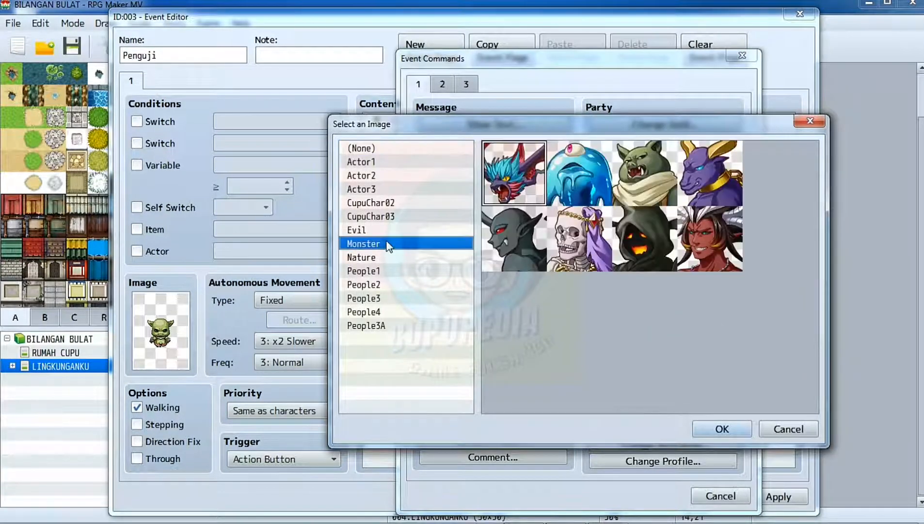
pyautogui.click(665, 177)
pyautogui.click(722, 429)
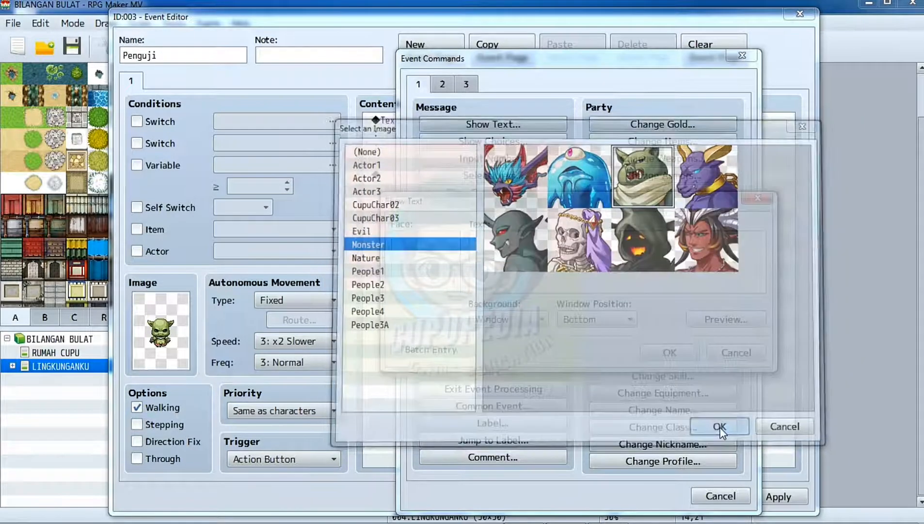
pyautogui.click(523, 268)
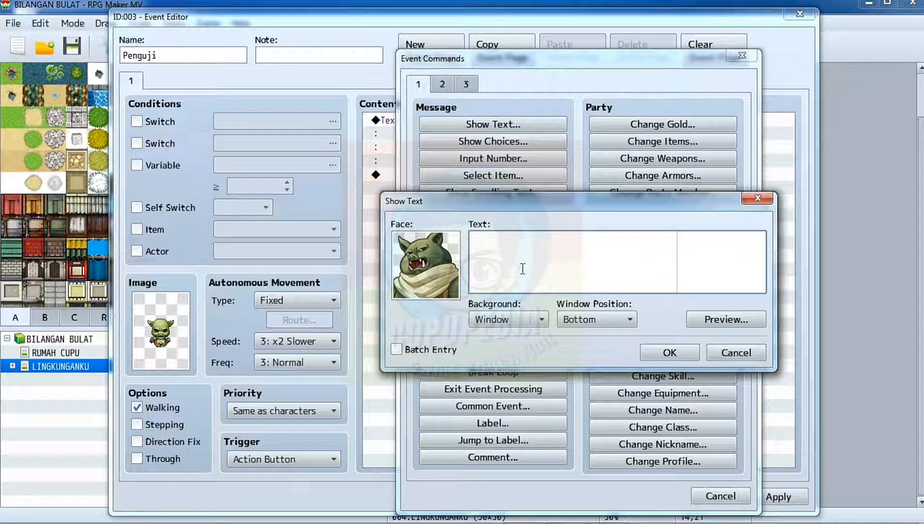
# Write the question "Berapakah nilai dari" with "4+3+2=?" on the second line, preview it and add the message to the event.
pyautogui.write('Berapakah nilai dari')
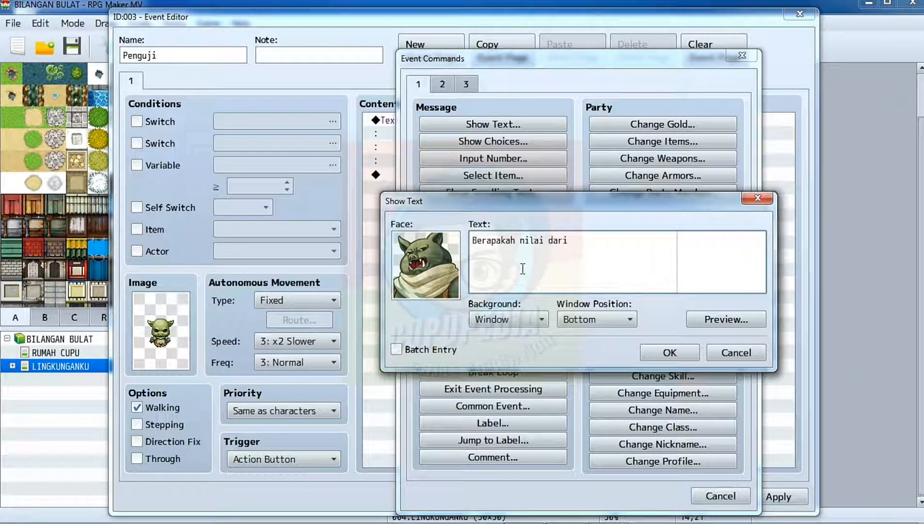
pyautogui.press('Return')
pyautogui.write('4+3+2=?')
pyautogui.click(717, 318)
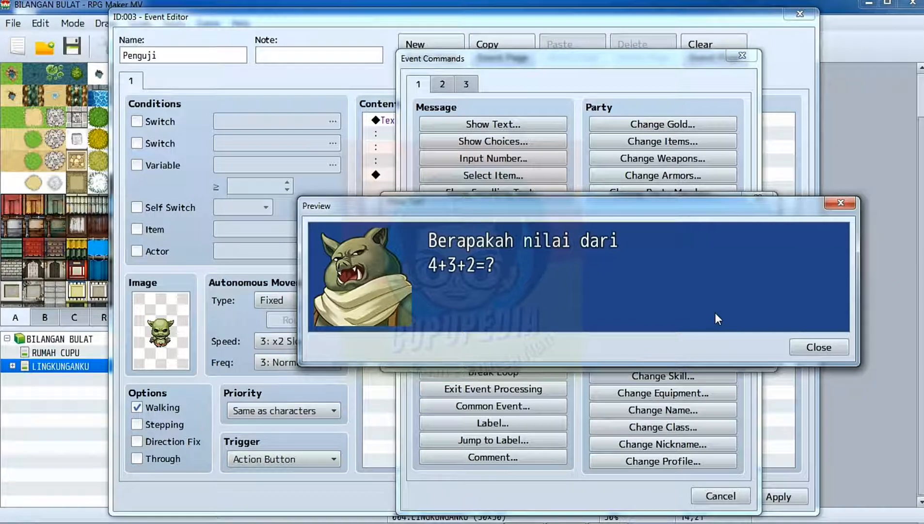
pyautogui.click(805, 347)
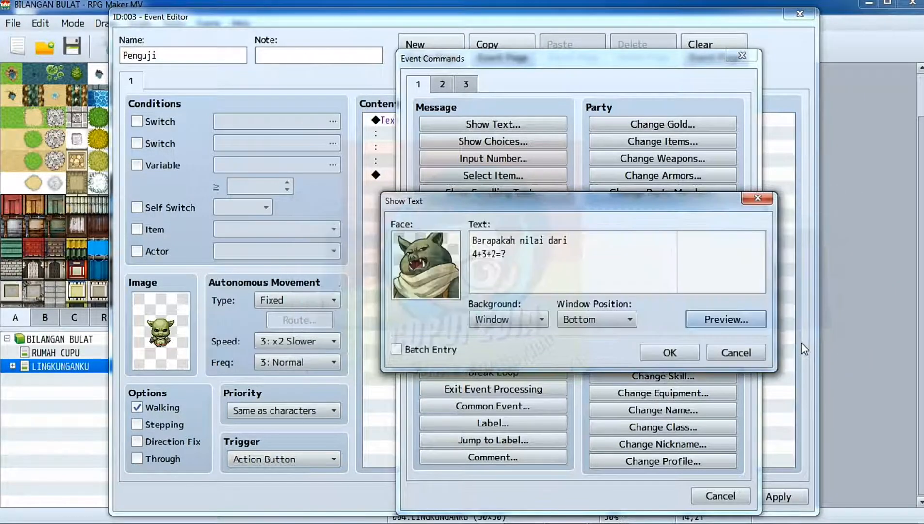
pyautogui.click(670, 353)
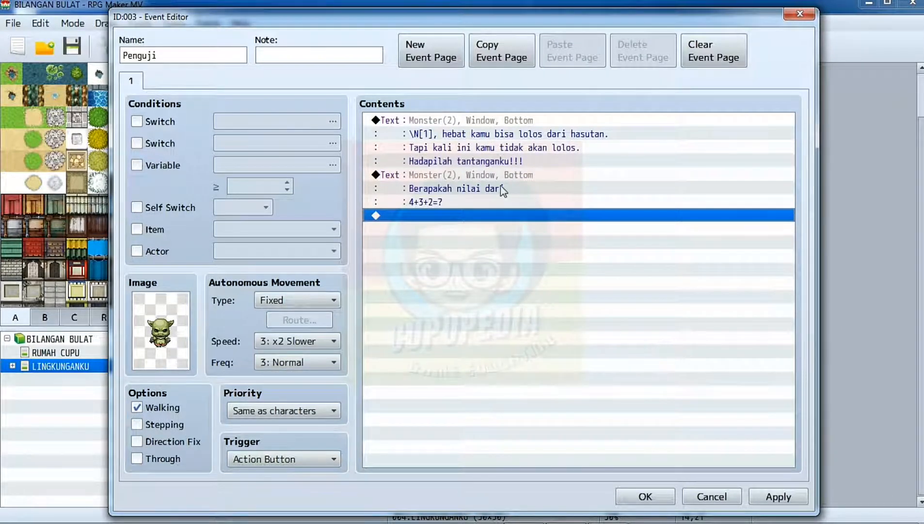
# Add a Show Choices command with the default Yes and No choices after the question.
pyautogui.doubleClick(516, 224)
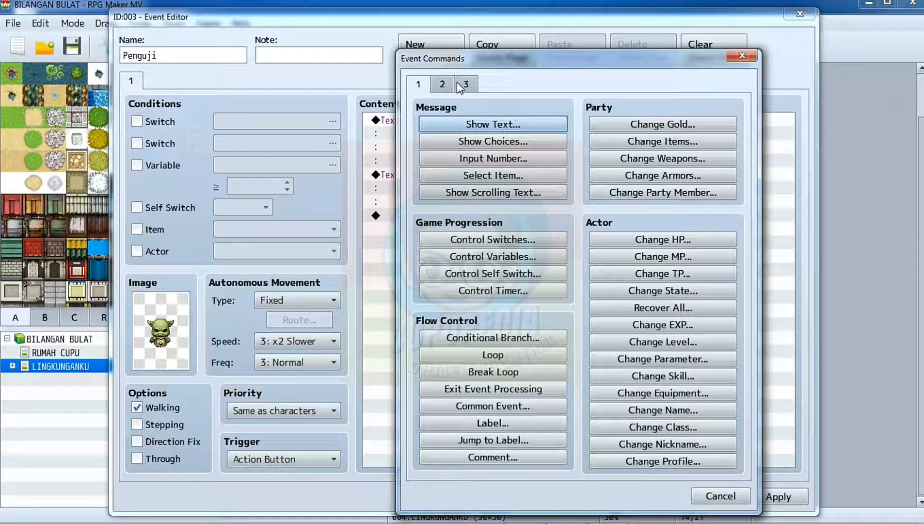
pyautogui.click(467, 142)
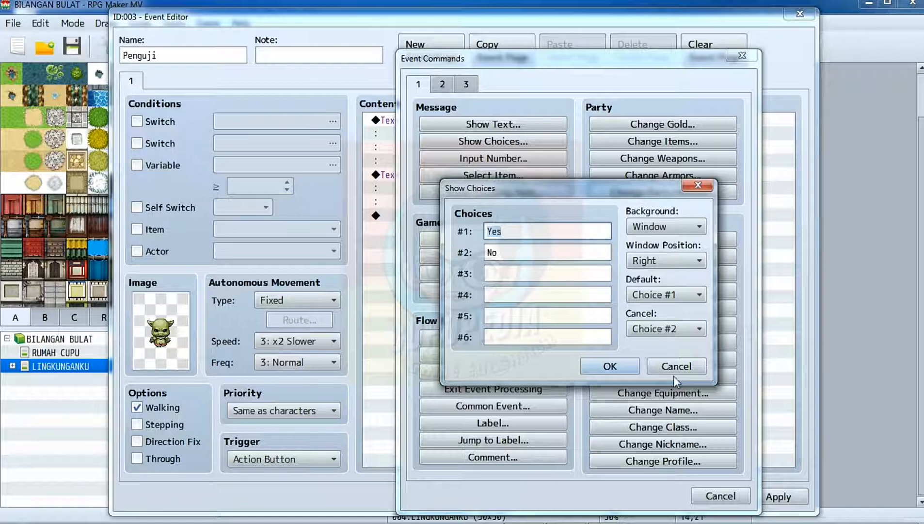
pyautogui.click(635, 365)
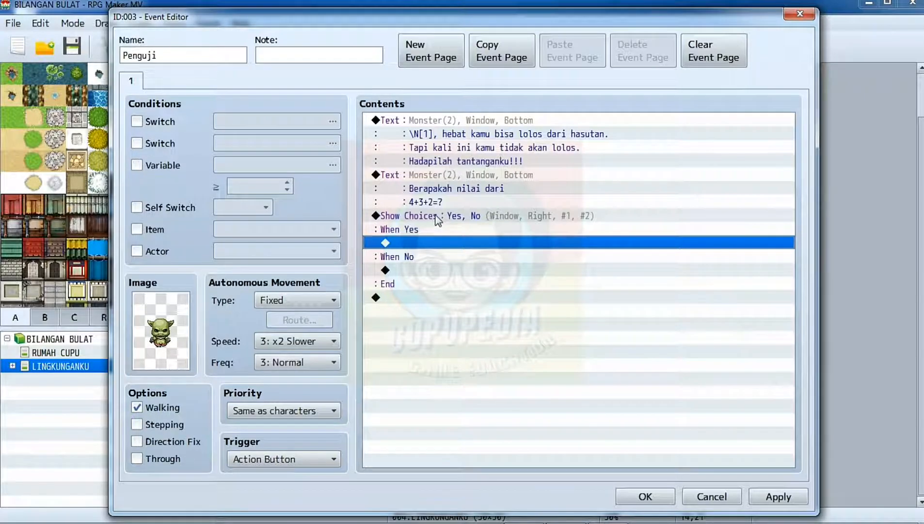
pyautogui.doubleClick(397, 246)
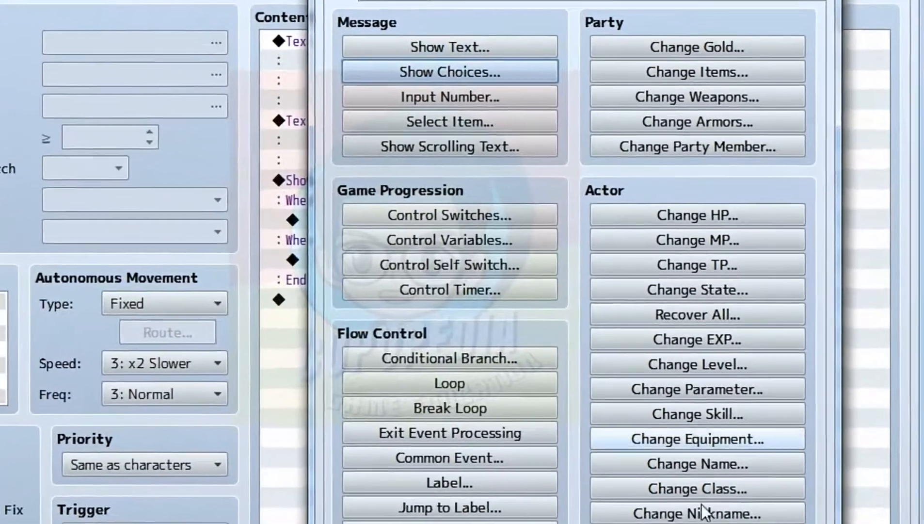
pyautogui.click(767, 523)
pyautogui.click(324, 200)
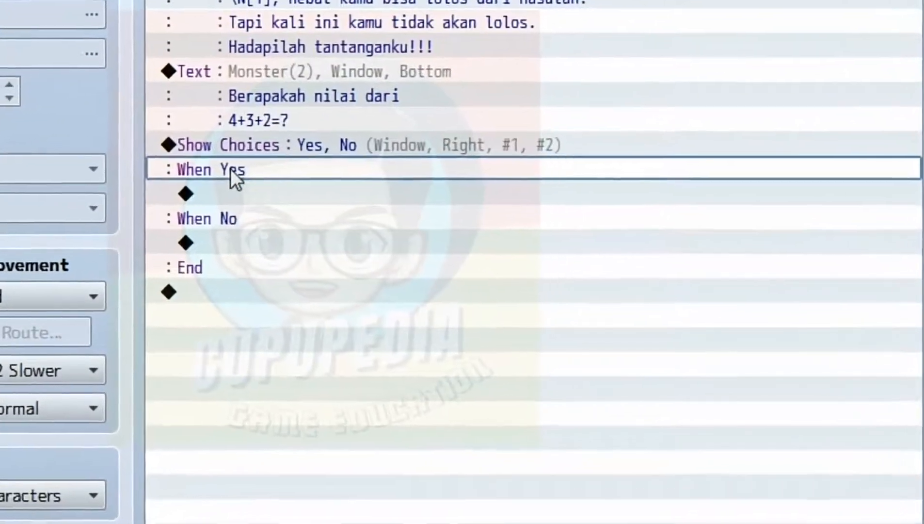
# Edit the Show Choices command so its answers are 7, 8, 9 and 10, with Choice #3 as the default.
pyautogui.click(239, 145)
pyautogui.rightClick(241, 144)
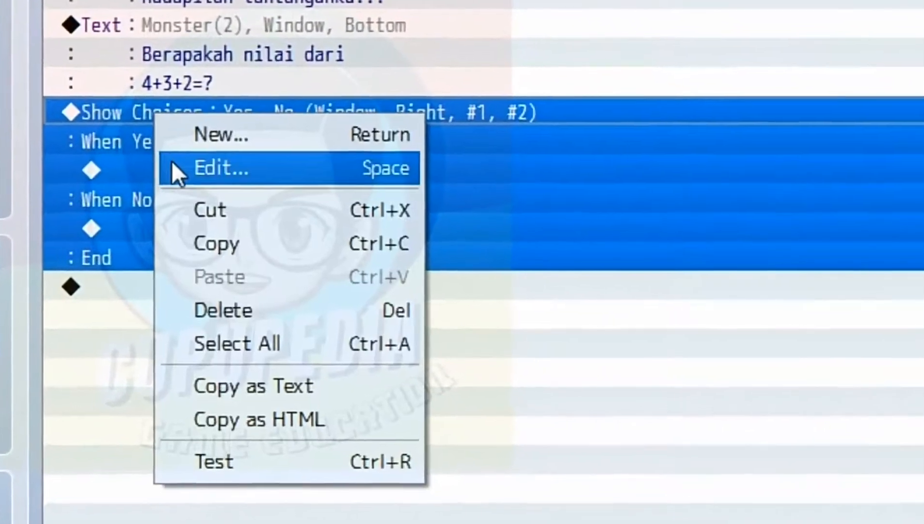
pyautogui.click(173, 166)
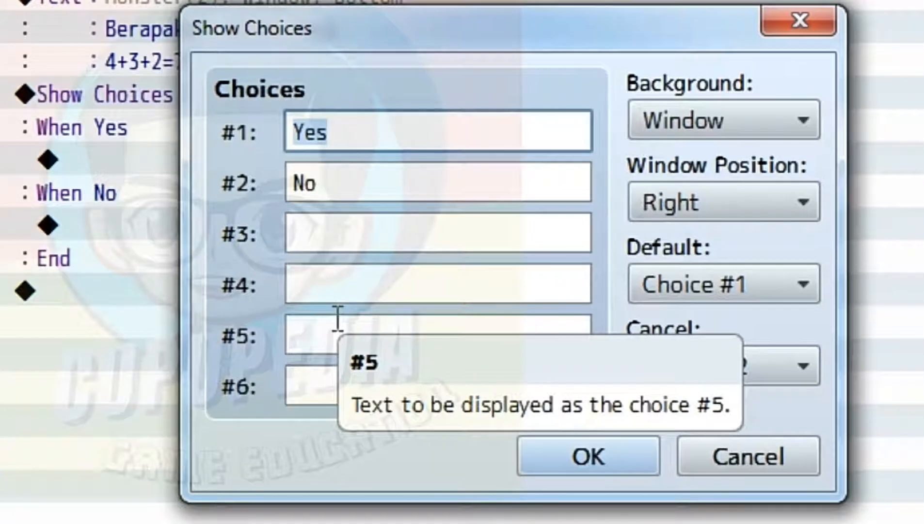
pyautogui.write('7')
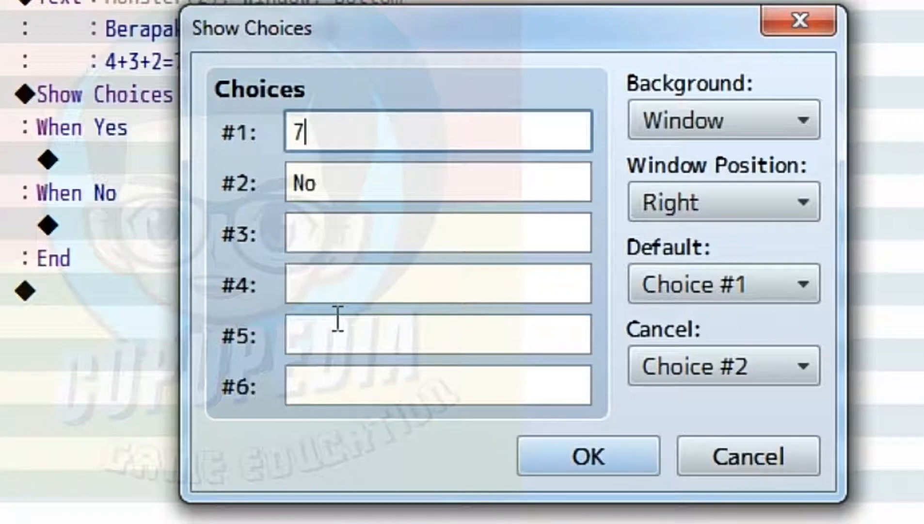
pyautogui.press('Tab')
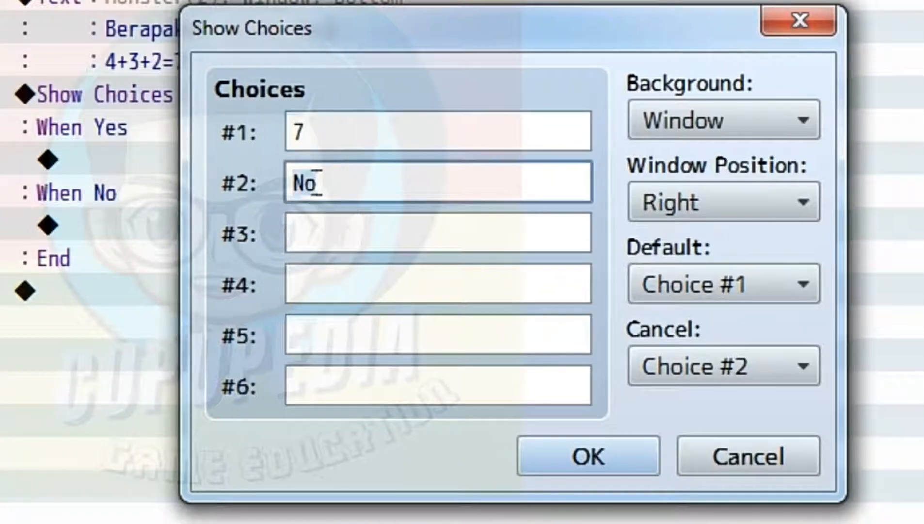
pyautogui.write('8')
pyautogui.press('Tab')
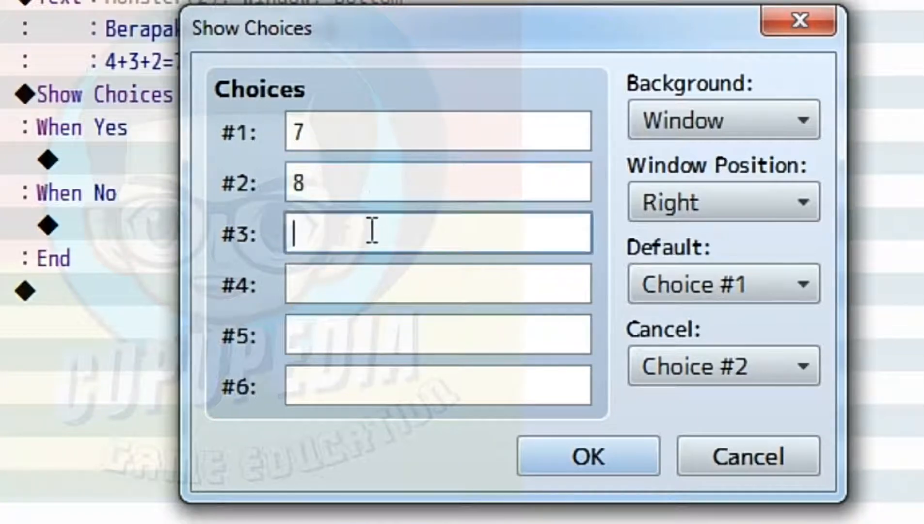
pyautogui.write('9')
pyautogui.click(410, 281)
pyautogui.write('10')
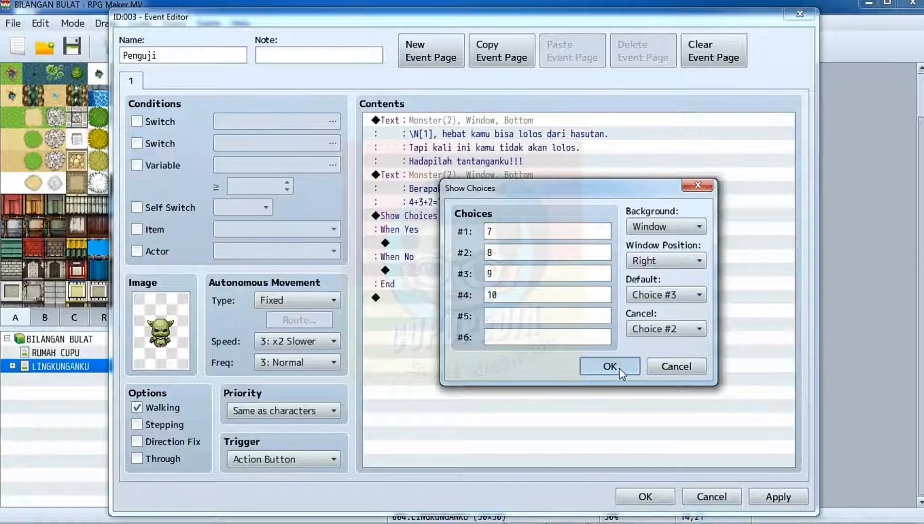
pyautogui.click(589, 456)
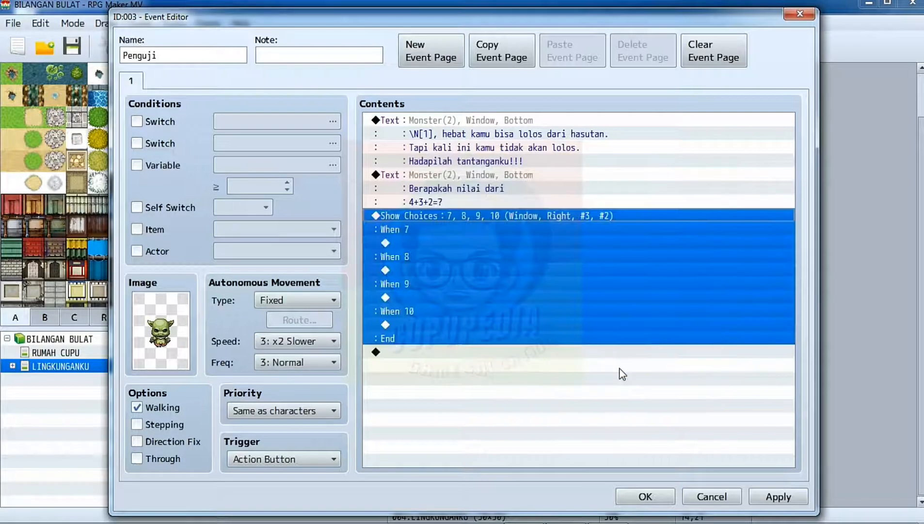
# Start a Show Text command in the When 7 branch and give it the green goblin face from the Monster set.
pyautogui.doubleClick(413, 242)
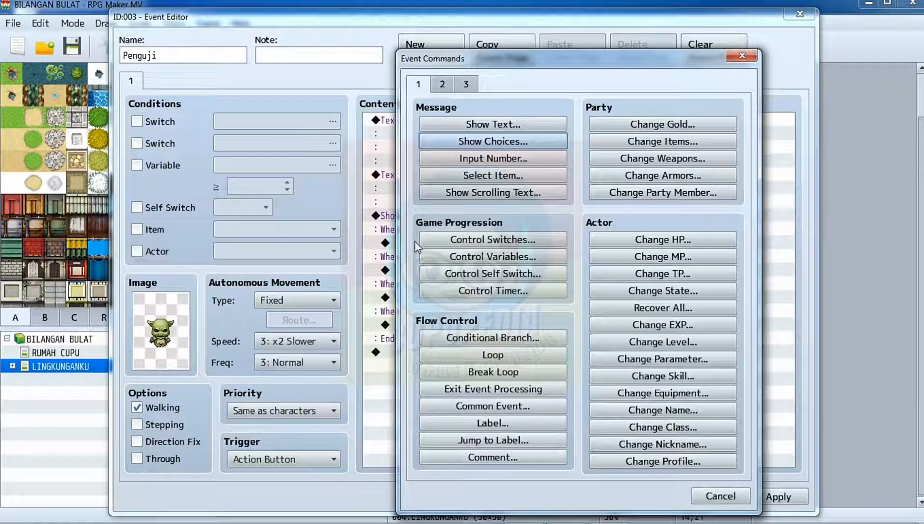
pyautogui.click(471, 124)
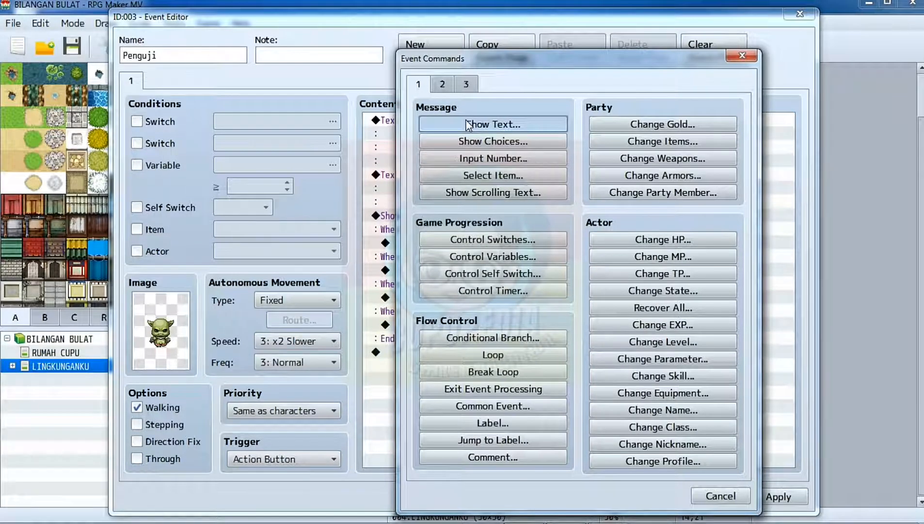
pyautogui.doubleClick(419, 262)
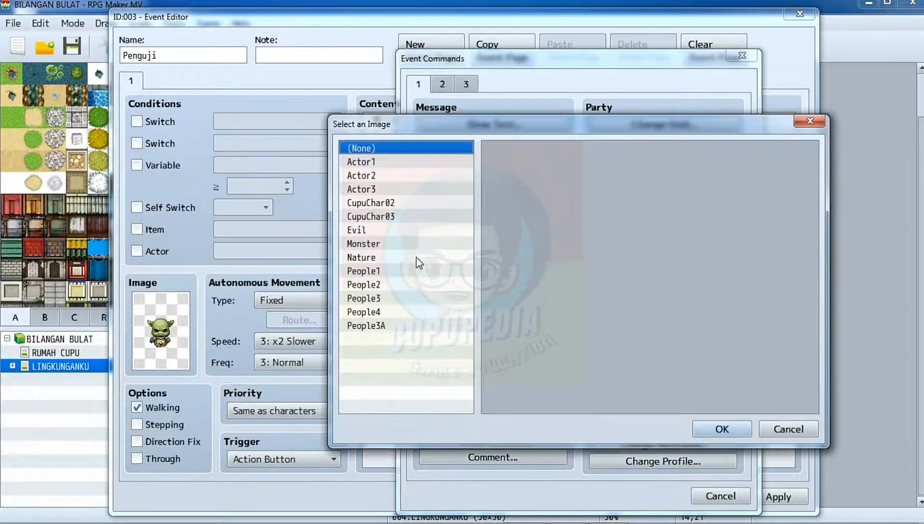
pyautogui.click(395, 242)
pyautogui.click(653, 175)
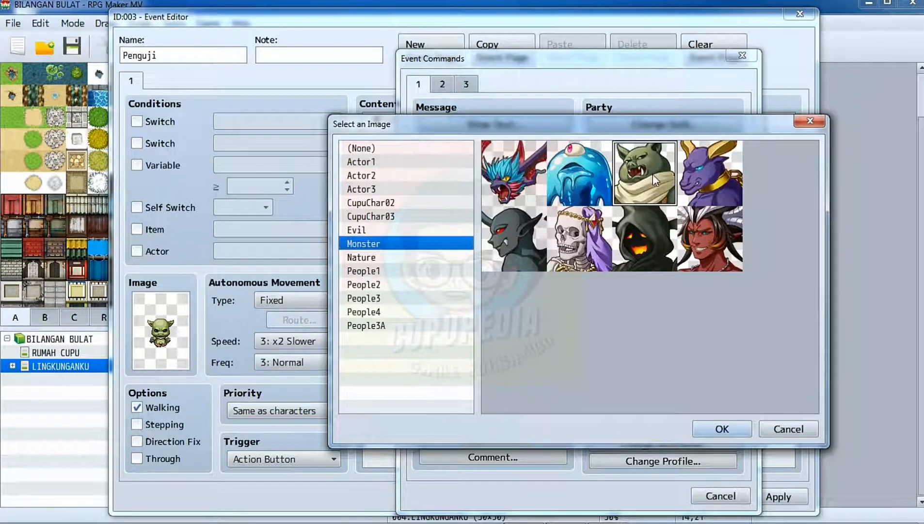
pyautogui.click(722, 428)
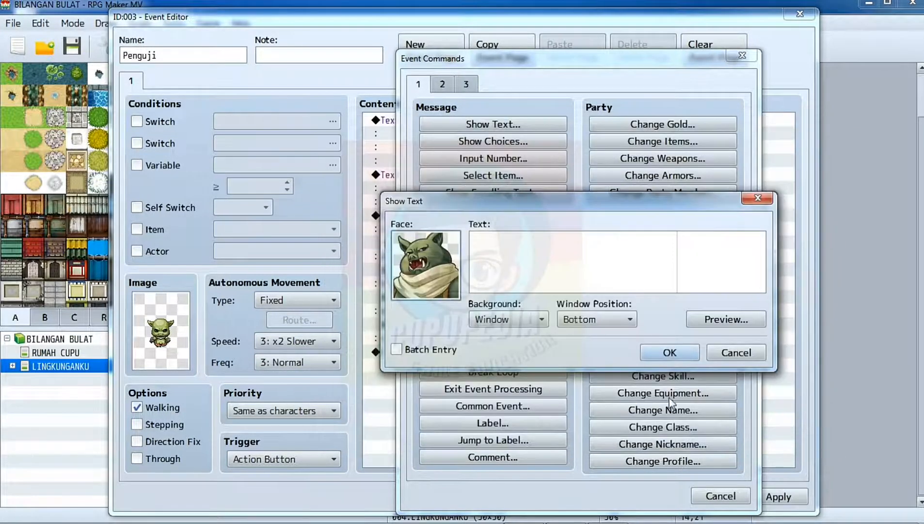
# Write "Hahahahaha" and "Pertanyaan gampang aja tidak bisa..." as the When 7 response, preview it and add the message to the event.
pyautogui.click(525, 252)
pyautogui.write('hA')
pyautogui.press('BackSpace')
pyautogui.press('BackSpace')
pyautogui.write('Hahahahaha')
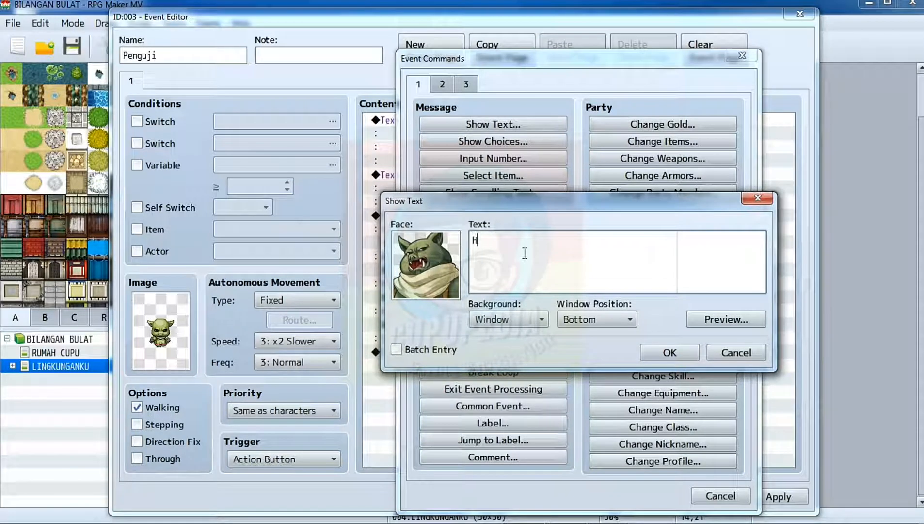
pyautogui.press('Return')
pyautogui.write('pertanyaan gampang aja tidak bisa')
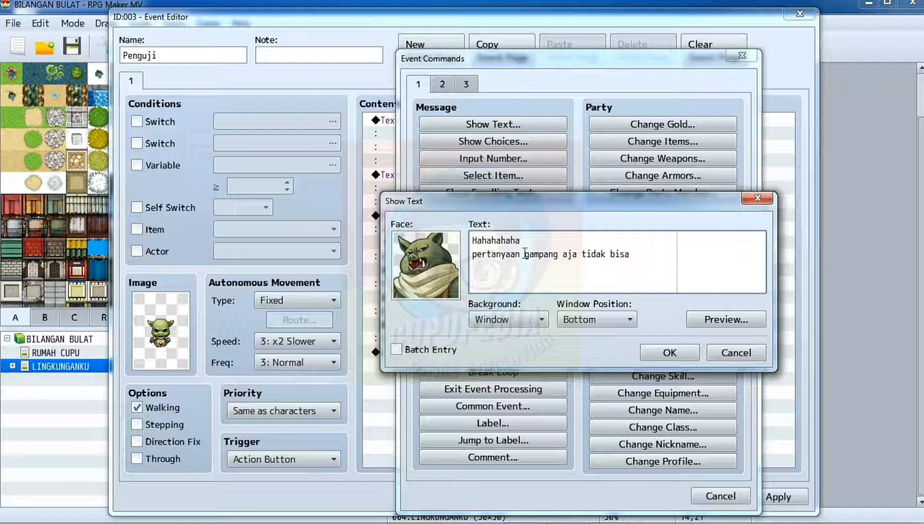
pyautogui.write('...')
pyautogui.click(747, 322)
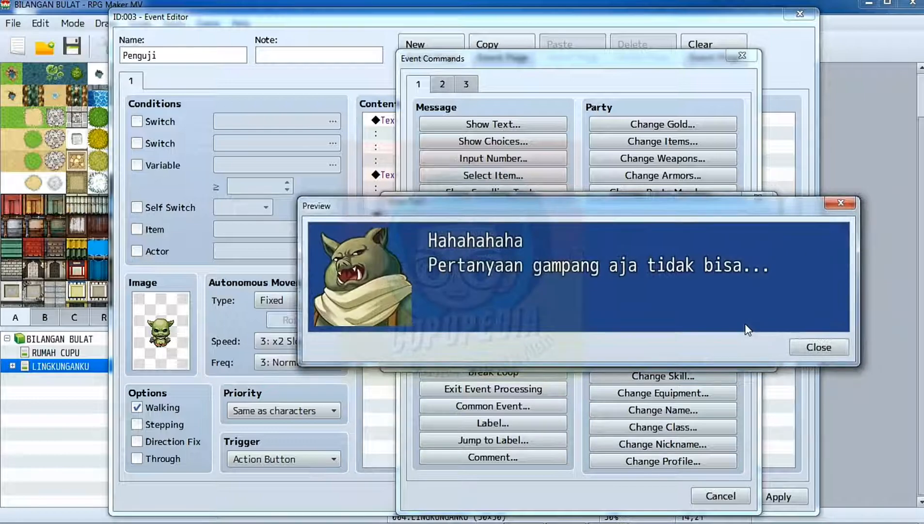
pyautogui.click(799, 348)
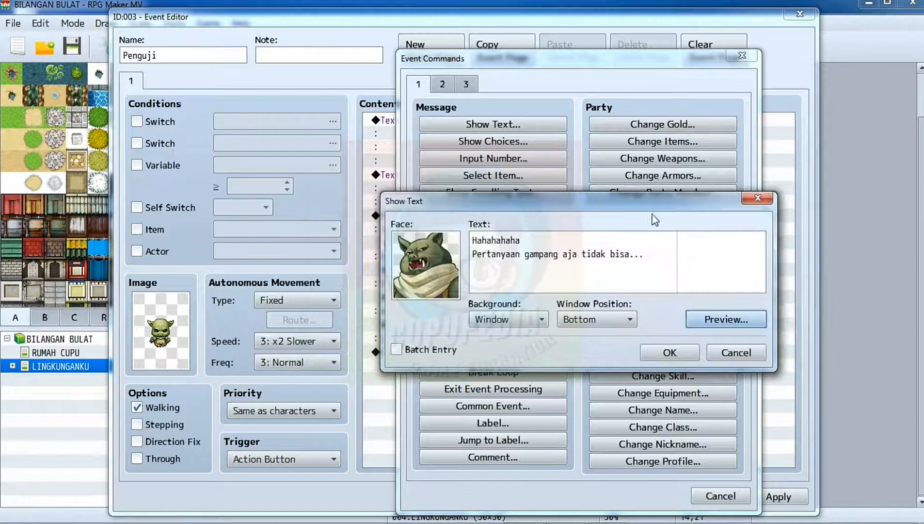
pyautogui.click(660, 346)
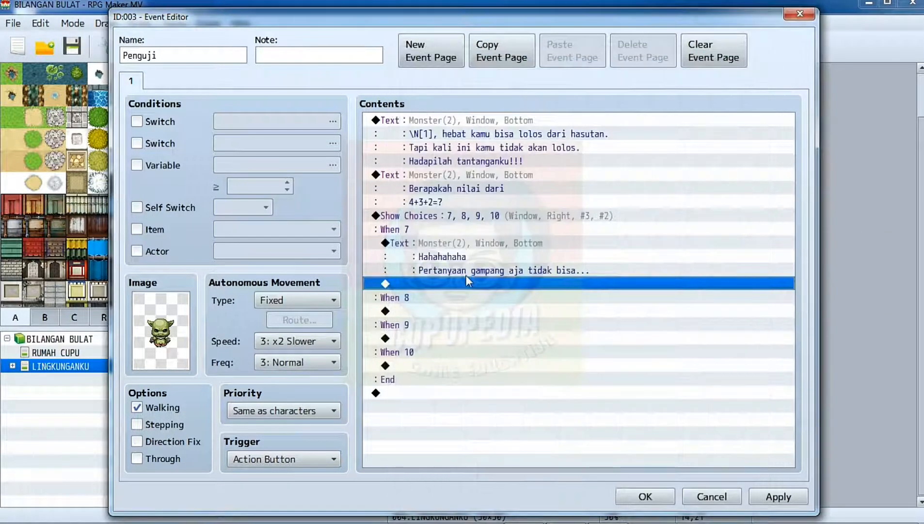
# Start a Show Text command in the When 8 branch with the green goblin face from the Monster set.
pyautogui.doubleClick(438, 310)
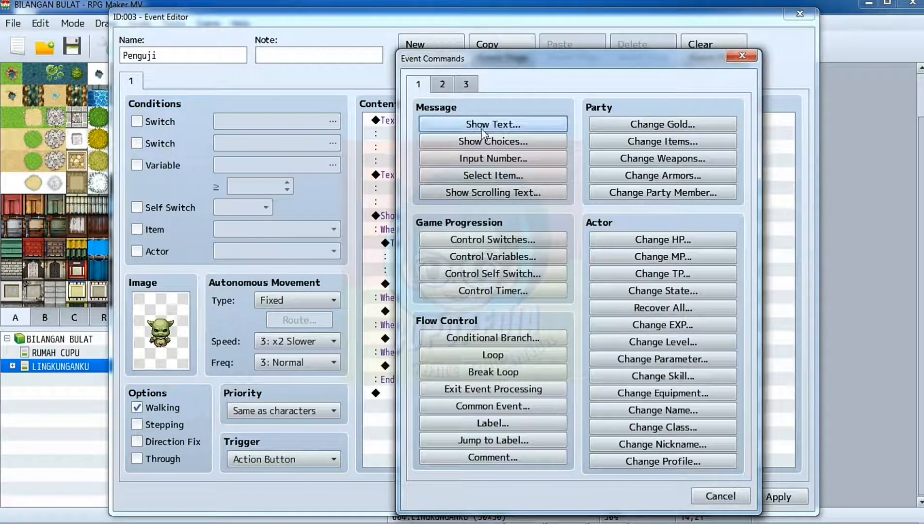
pyautogui.click(483, 128)
pyautogui.doubleClick(448, 259)
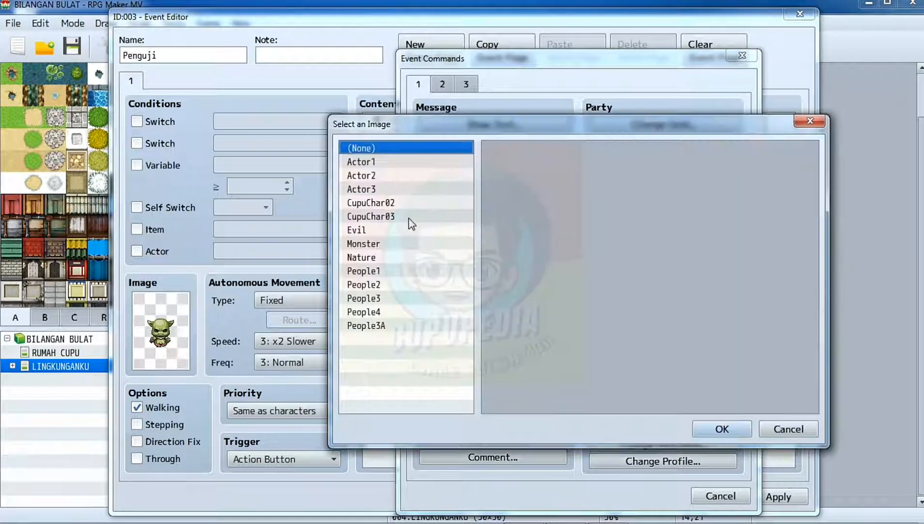
pyautogui.click(364, 243)
pyautogui.click(645, 174)
pyautogui.click(722, 429)
# Write the When 8 response "Jawabanmu salah." with "Aku yakin kamu malas belajar." on the second line and add it to the event.
pyautogui.write('Ja')
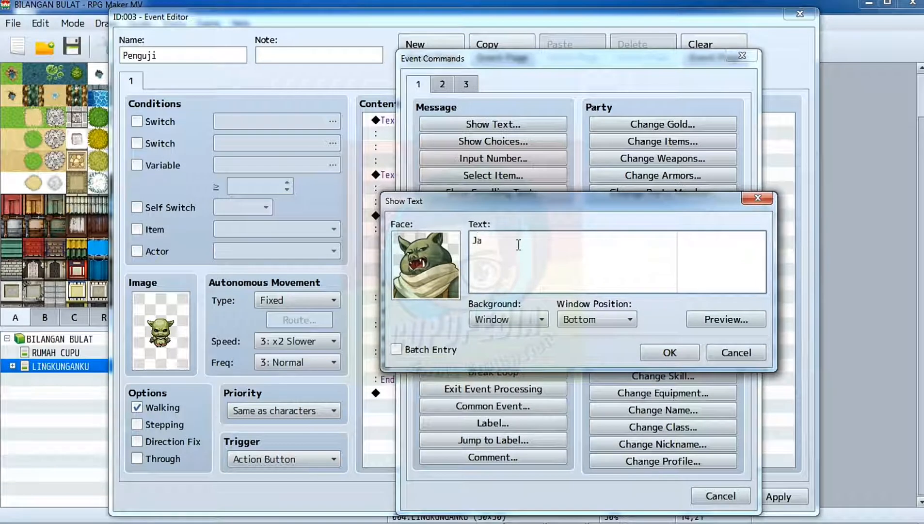
pyautogui.write('wabanmu salah.')
pyautogui.press('Return')
pyautogui.write('Aku yakin kamu ')
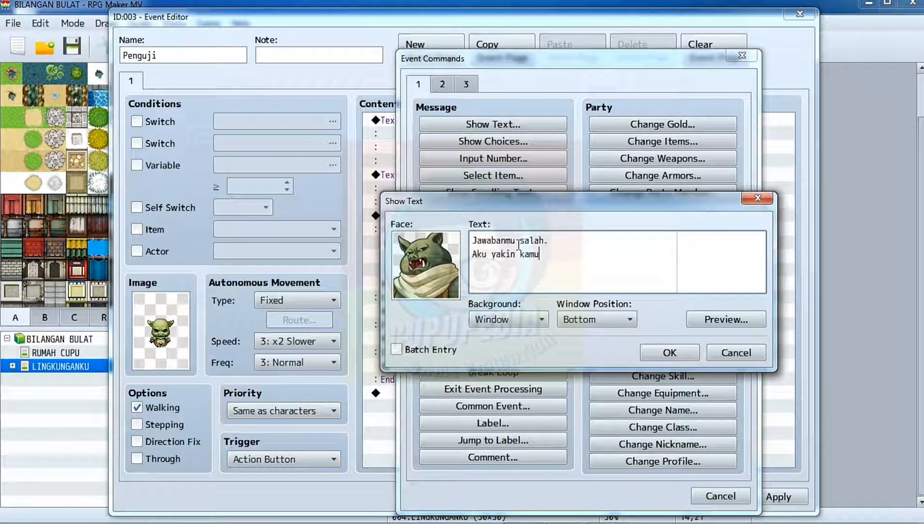
pyautogui.write('malas belajar.')
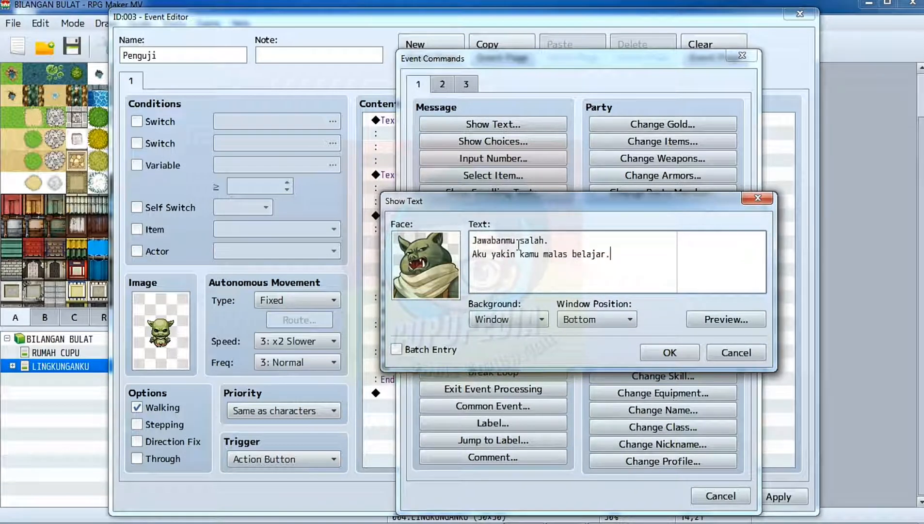
pyautogui.click(661, 354)
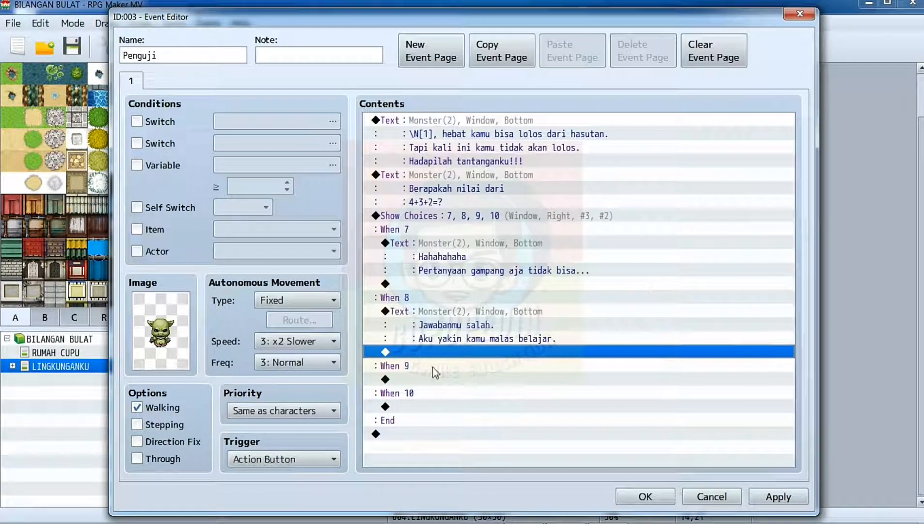
# Start a Show Text command in the When 9 branch with the green goblin face from the Monster set.
pyautogui.doubleClick(416, 378)
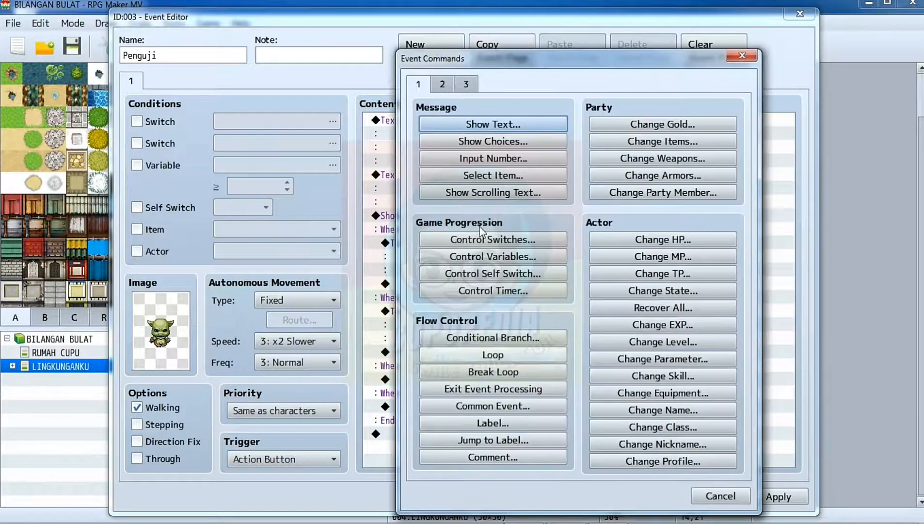
pyautogui.click(487, 125)
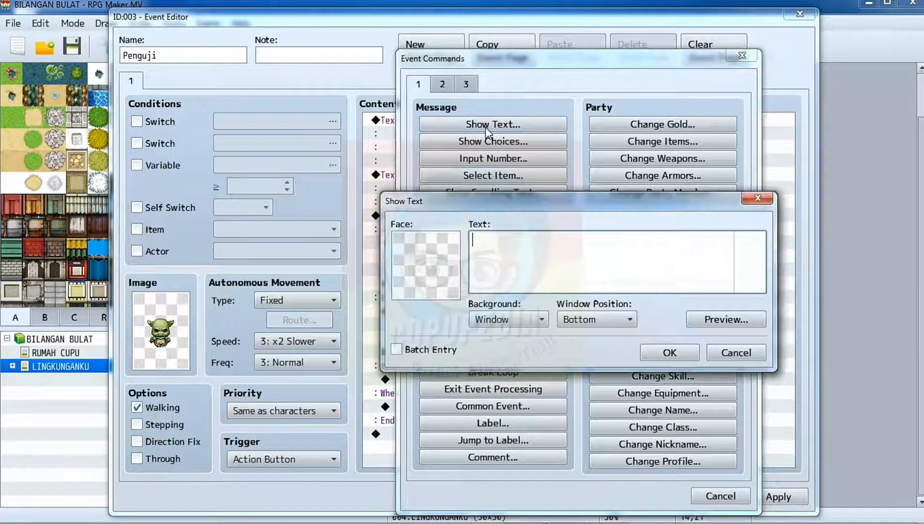
pyautogui.doubleClick(428, 272)
pyautogui.click(363, 244)
pyautogui.click(648, 201)
pyautogui.click(648, 201)
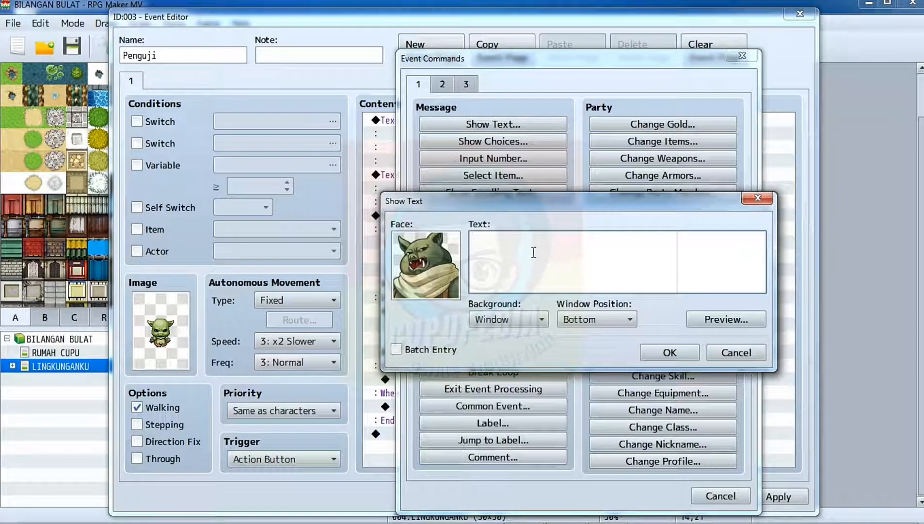
# Write "Hebat juga kamu \N[1]" as the When 9 response and add the message to the event.
pyautogui.write('Hebat juga kamu \\N[1]')
pyautogui.click(670, 352)
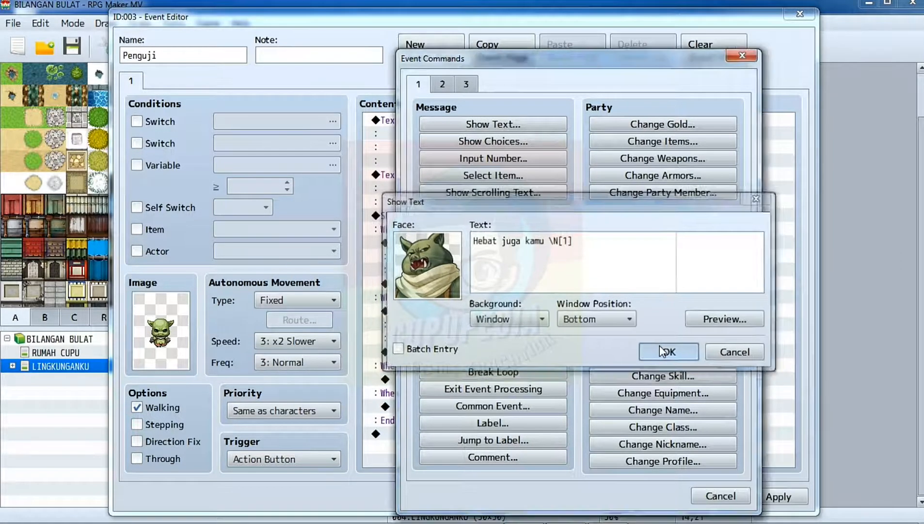
# Start a Show Text command in the When 10 branch with the green goblin face from the Monster set.
pyautogui.doubleClick(460, 433)
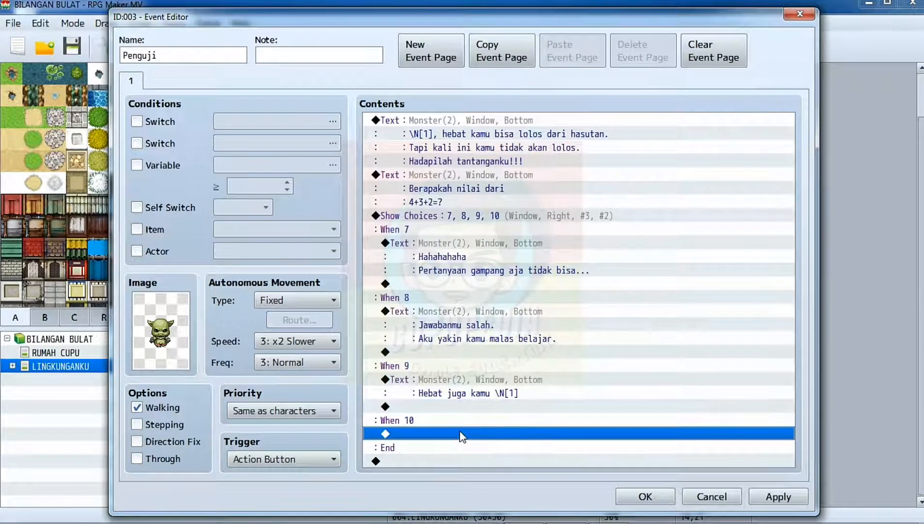
pyautogui.click(493, 124)
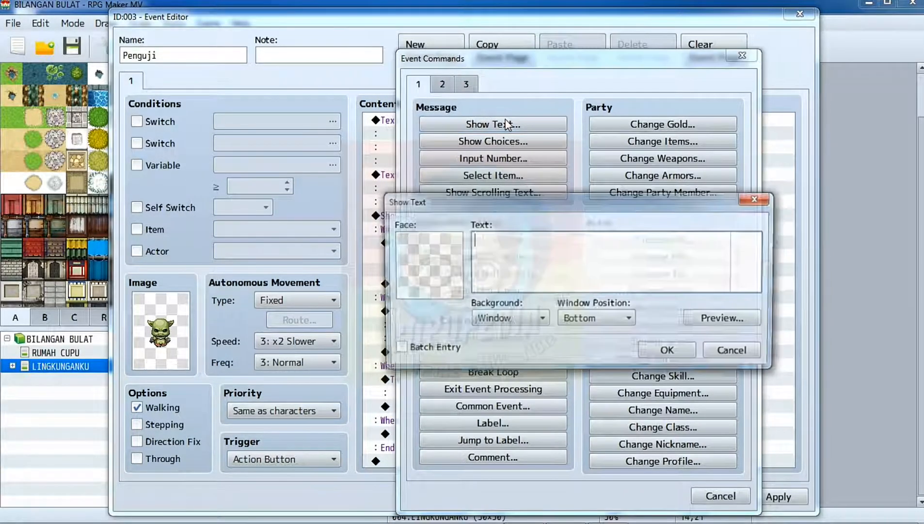
pyautogui.doubleClick(429, 261)
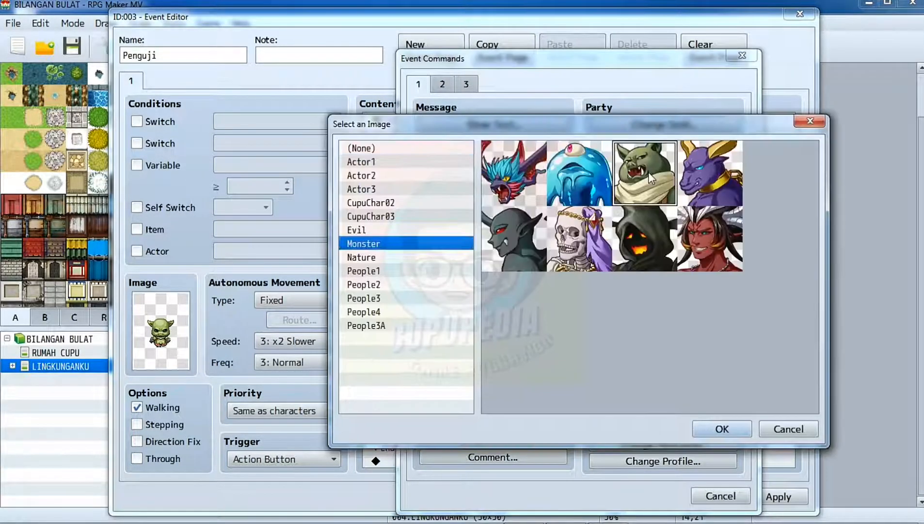
pyautogui.doubleClick(649, 171)
# Write the When 10 response "Kebanyakan main ya?" and "Pertanyaan gampang seperti itu saja salah.", preview it and add it to the event.
pyautogui.write('Kebanyakan main ya?')
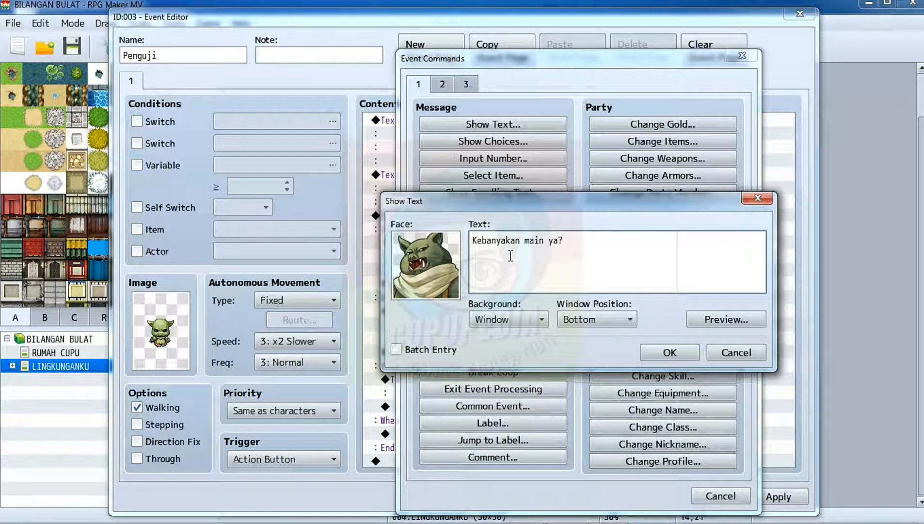
pyautogui.press('Return')
pyautogui.write('Pertanyaan gampang seperti itu saja salah.')
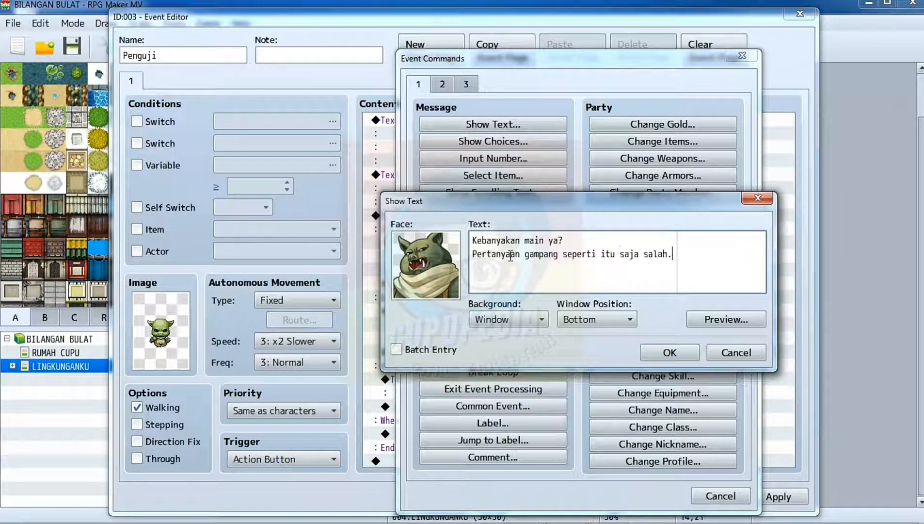
pyautogui.click(716, 322)
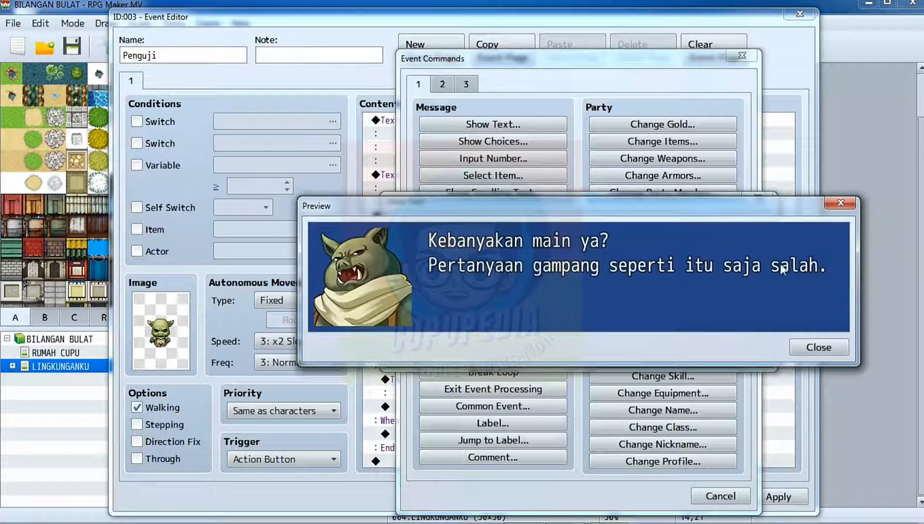
pyautogui.click(830, 203)
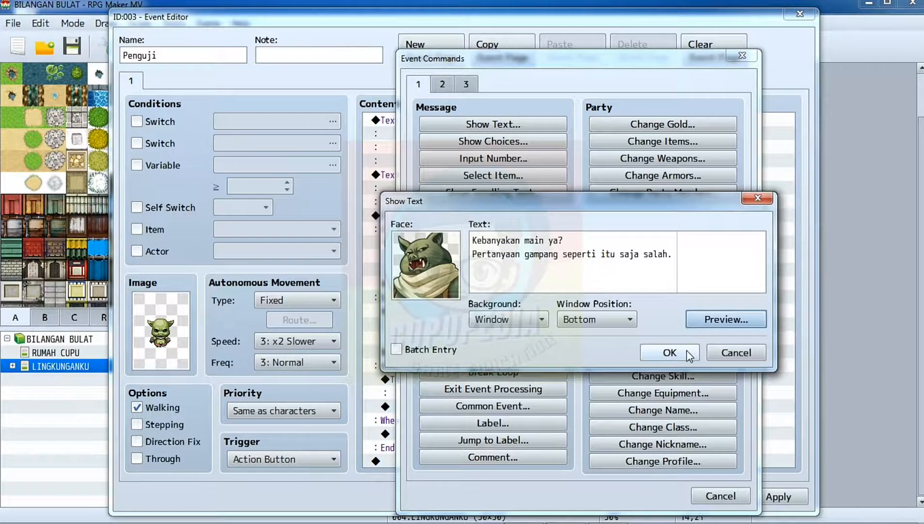
pyautogui.click(670, 352)
# Apply the changes to the Penguji event and close its editor.
pyautogui.scroll(-1, 678, 323)
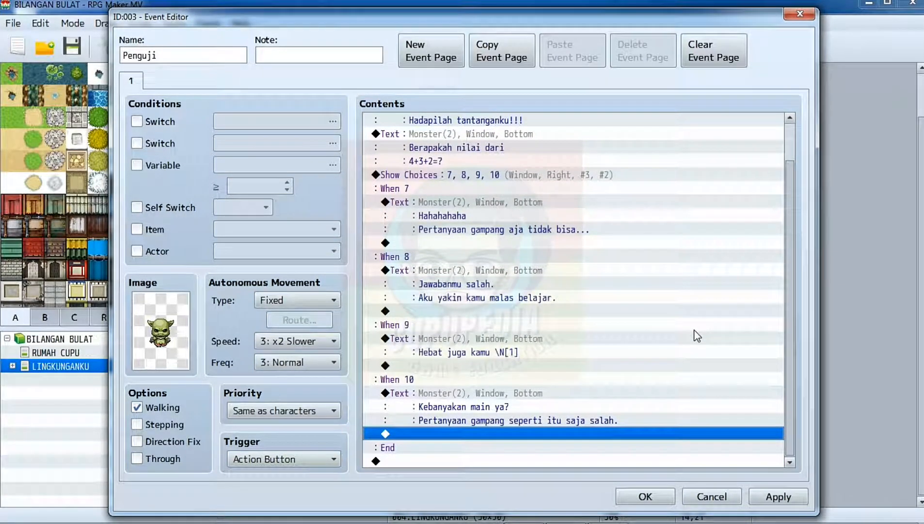
pyautogui.click(778, 497)
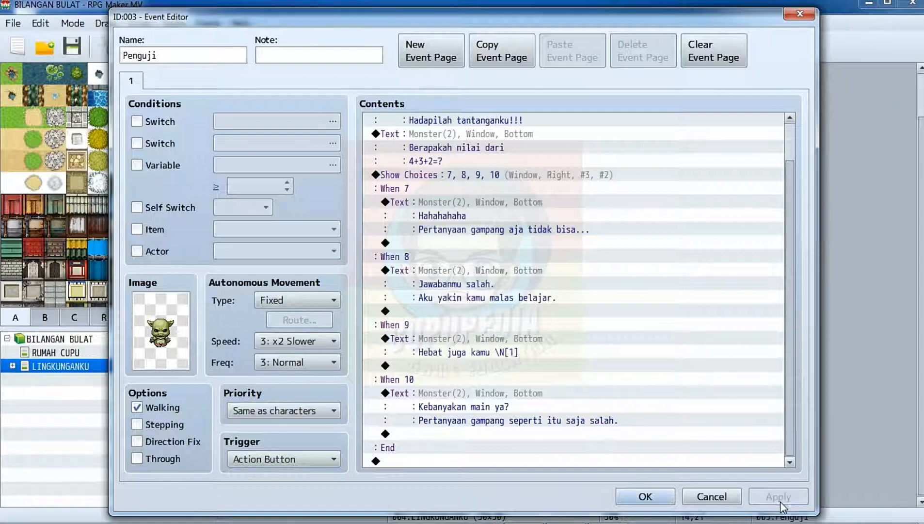
pyautogui.click(645, 497)
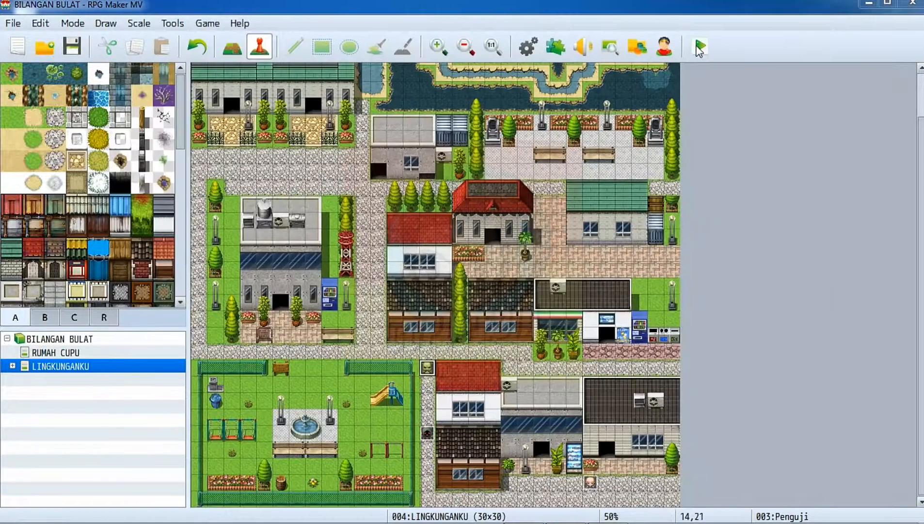
# Playtest the game, talk to the goblin and answer the question with 7 to check its response.
pyautogui.click(700, 46)
pyautogui.click(427, 287)
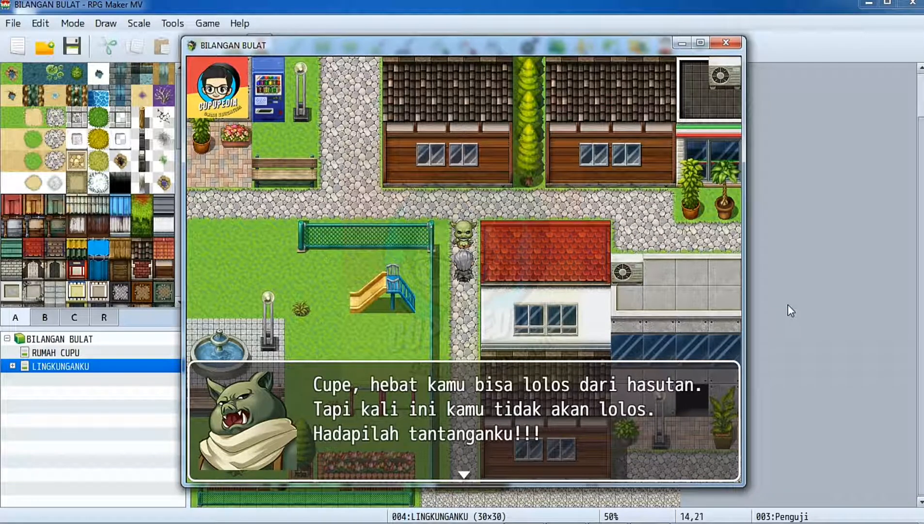
pyautogui.press('Return')
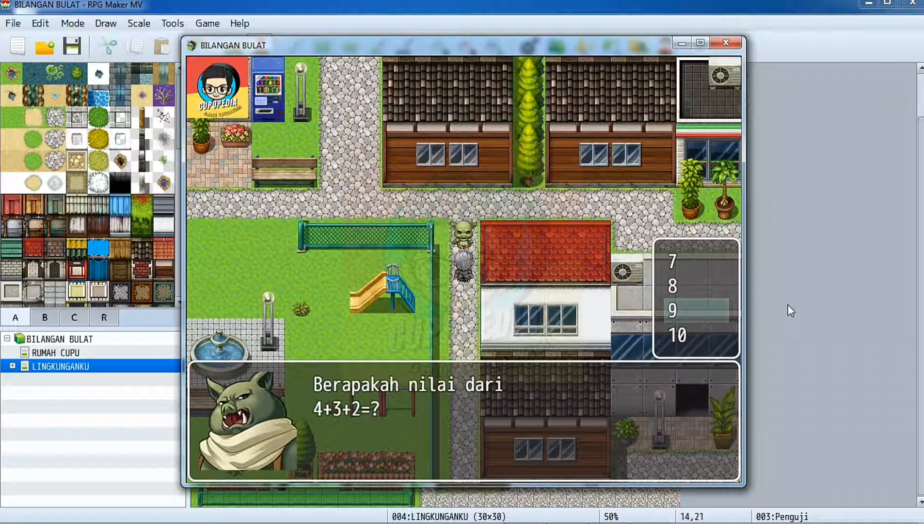
pyautogui.press('Return')
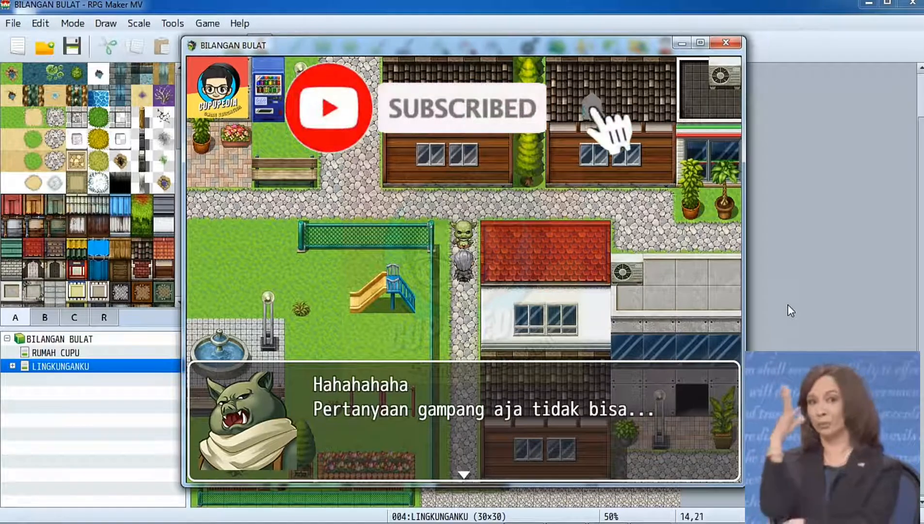
# Talk to the goblin again in the playtest and answer 8 to check that branch's response.
pyautogui.press('Return')
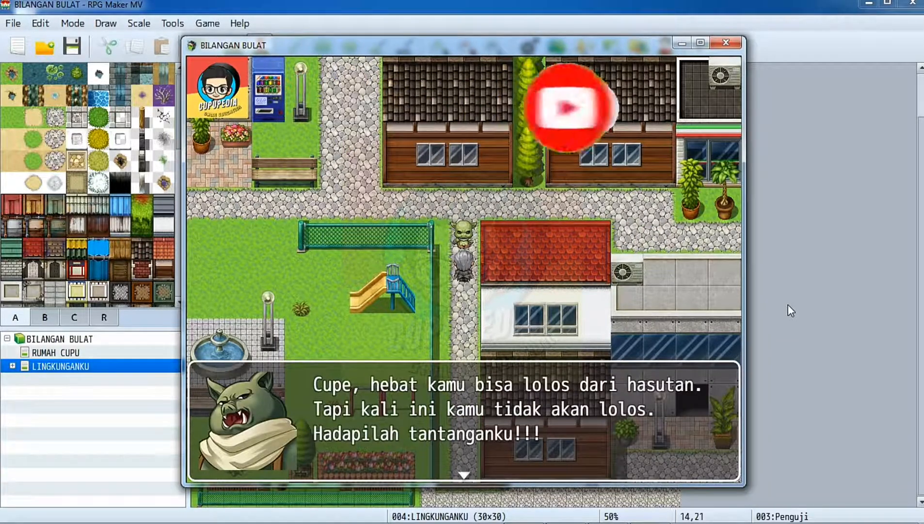
pyautogui.press('Return')
pyautogui.press('Up')
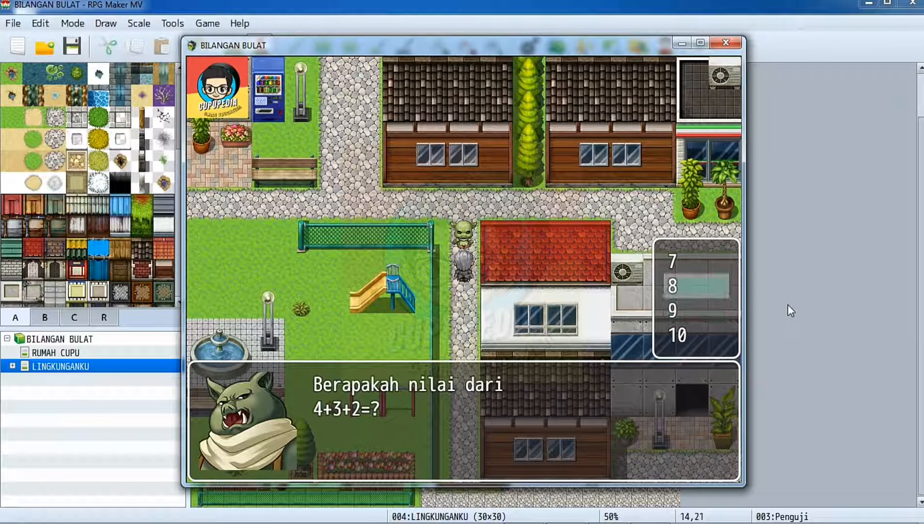
pyautogui.press('Return')
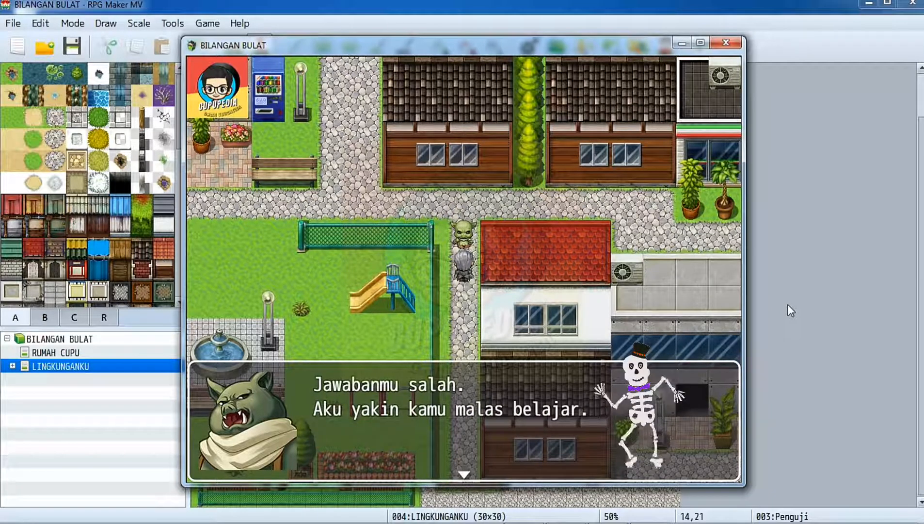
# Restart the goblin's dialogue and answer 10 to check that branch's response.
pyautogui.press('Return')
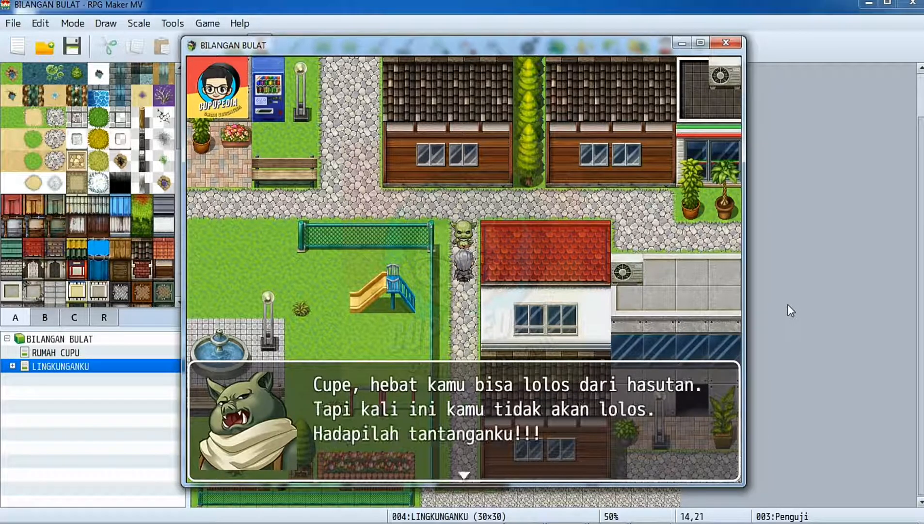
pyautogui.press('Return')
pyautogui.press('Down')
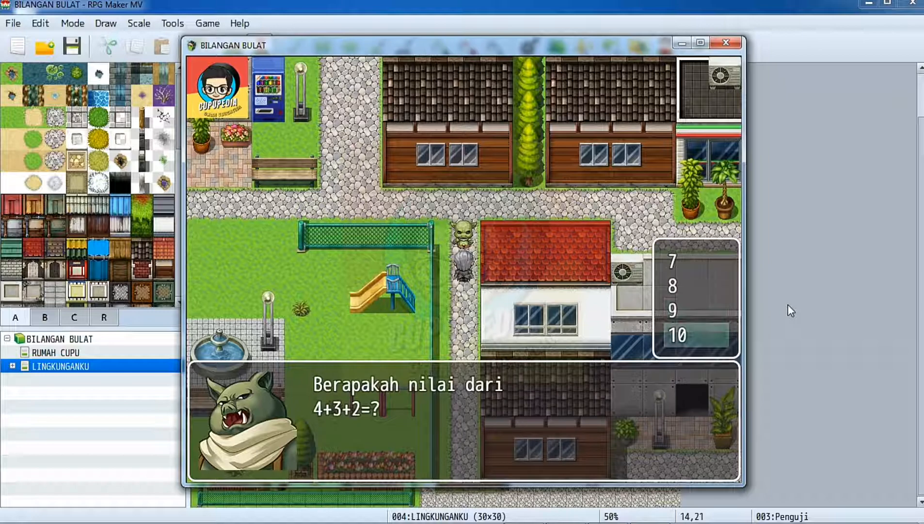
pyautogui.press('Return')
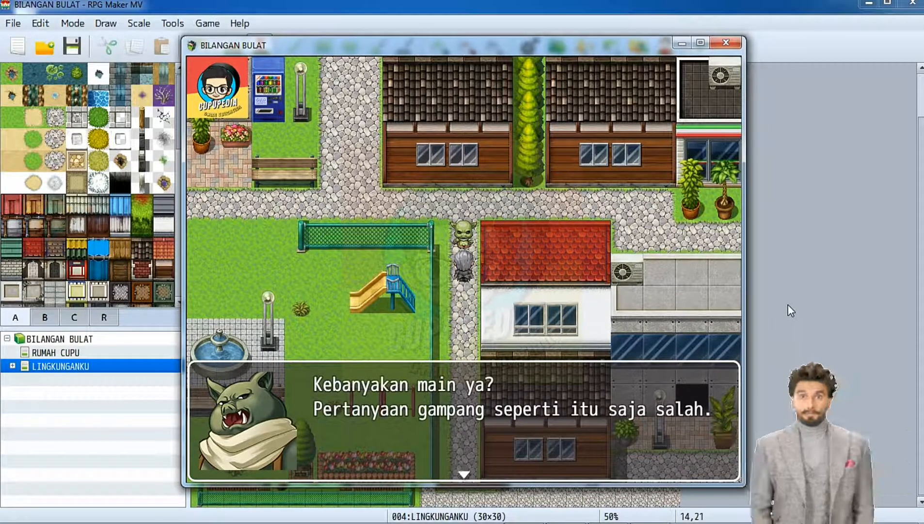
# Repeat the goblin's challenge and choose the correct answer 9 to check its response.
pyautogui.press('Return')
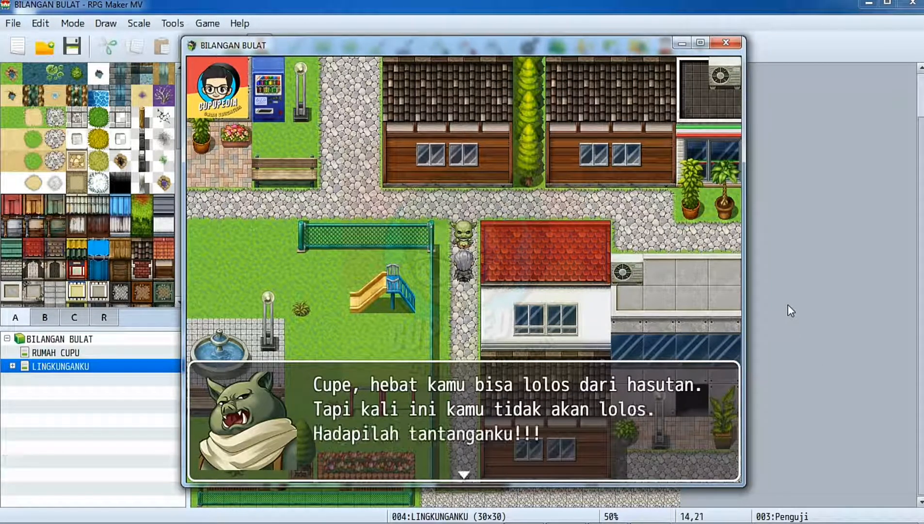
pyautogui.press('Return')
pyautogui.press('Return')
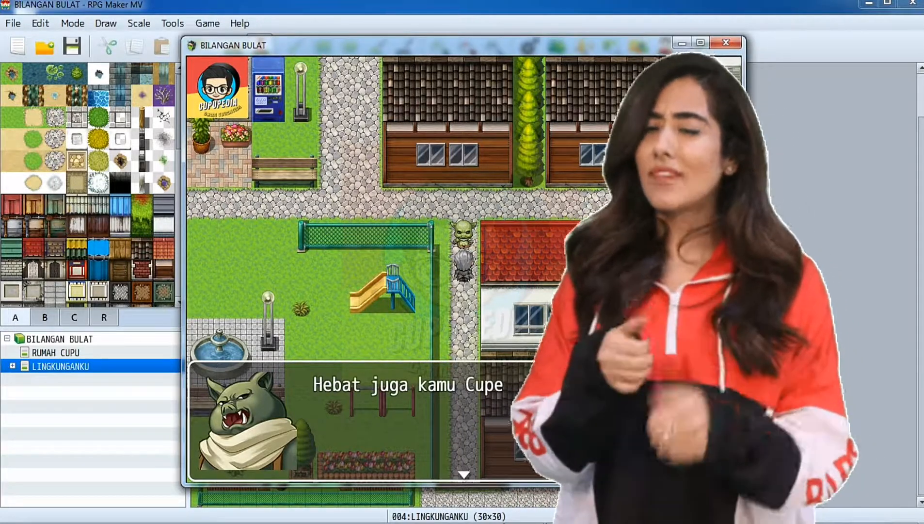
# Finish the goblin's dialogue, end the playtest and check the commands in the Penghasut event.
pyautogui.press('Return')
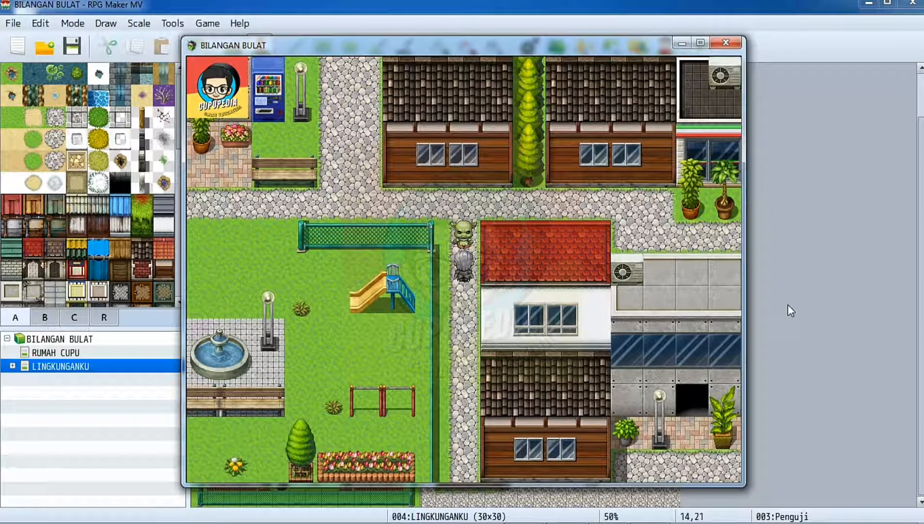
pyautogui.click(726, 42)
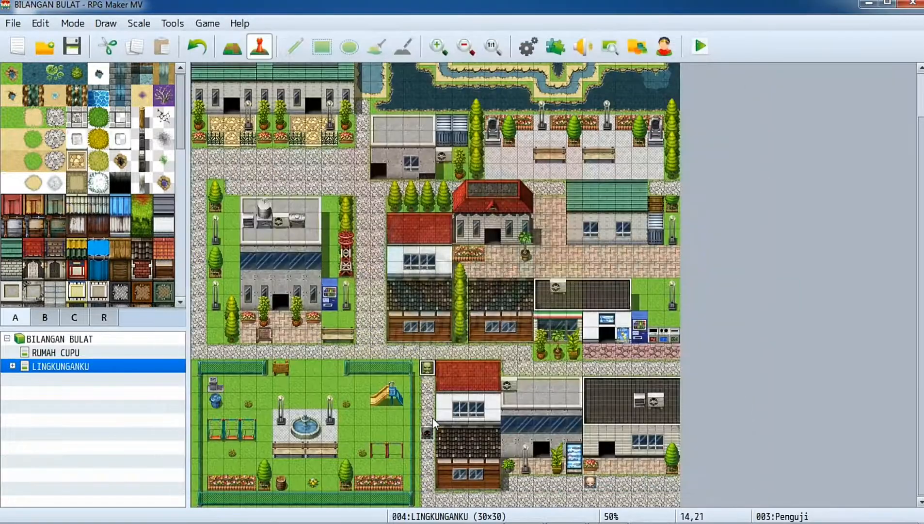
pyautogui.click(431, 431)
pyautogui.doubleClick(431, 431)
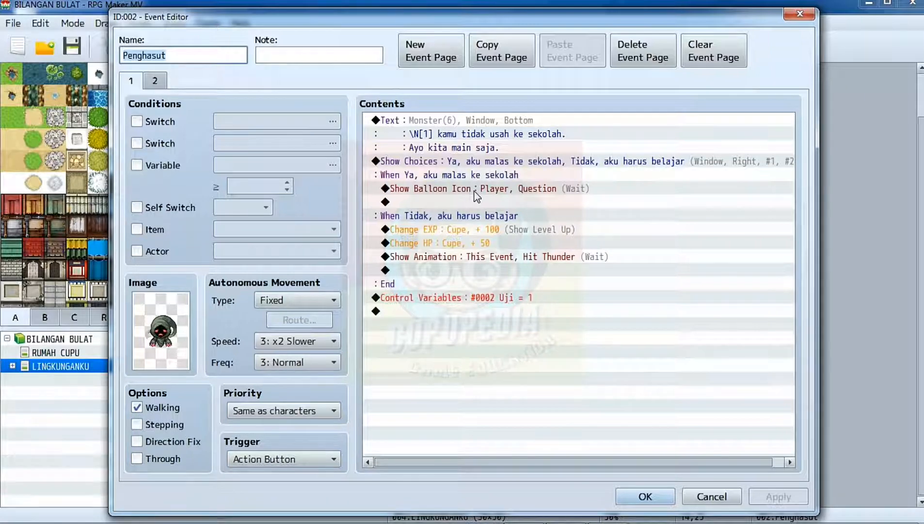
pyautogui.click(619, 502)
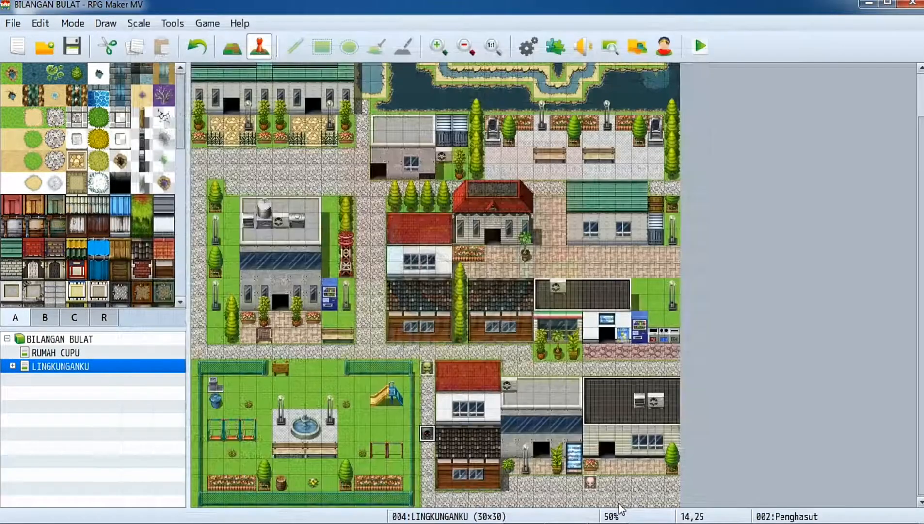
# Open the Penguji event and review its question and answer branches.
pyautogui.click(428, 370)
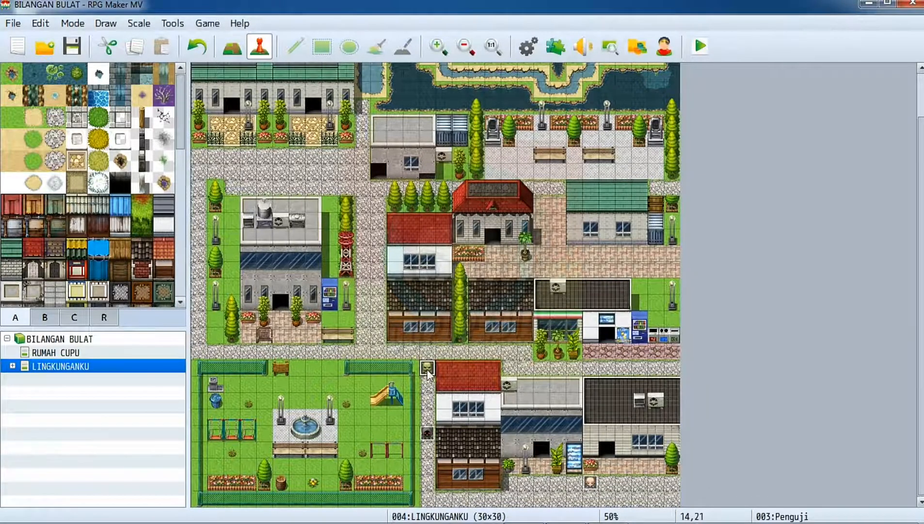
pyautogui.doubleClick(428, 370)
pyautogui.scroll(-1, 629, 283)
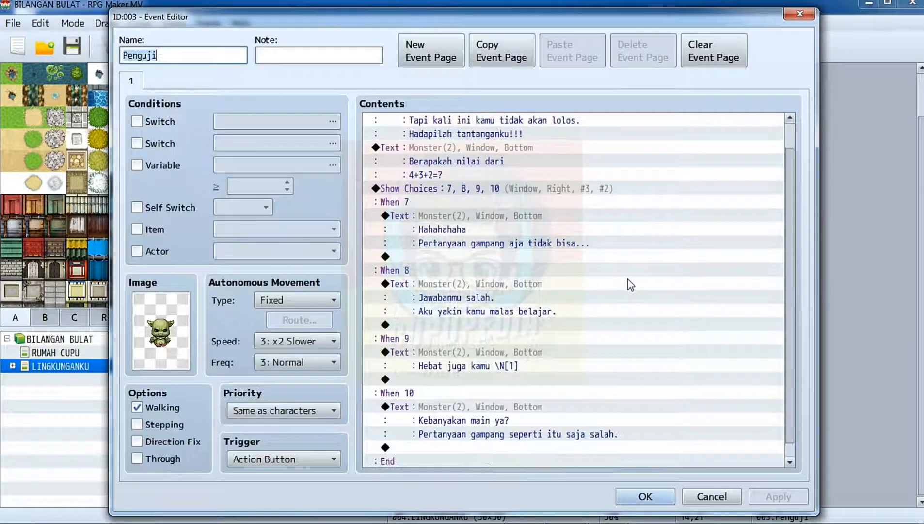
pyautogui.scroll(1, 641, 294)
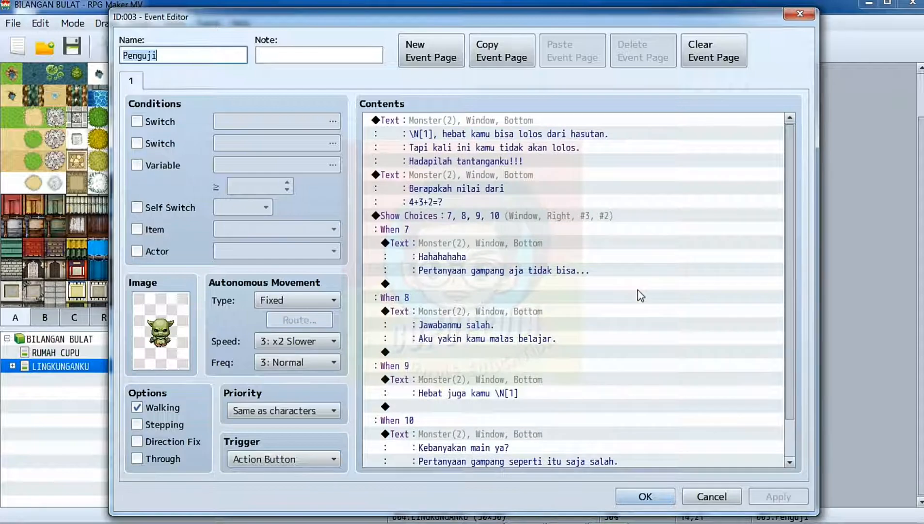
pyautogui.scroll(-1, 640, 295)
pyautogui.scroll(1, 640, 295)
pyautogui.scroll(-1, 640, 295)
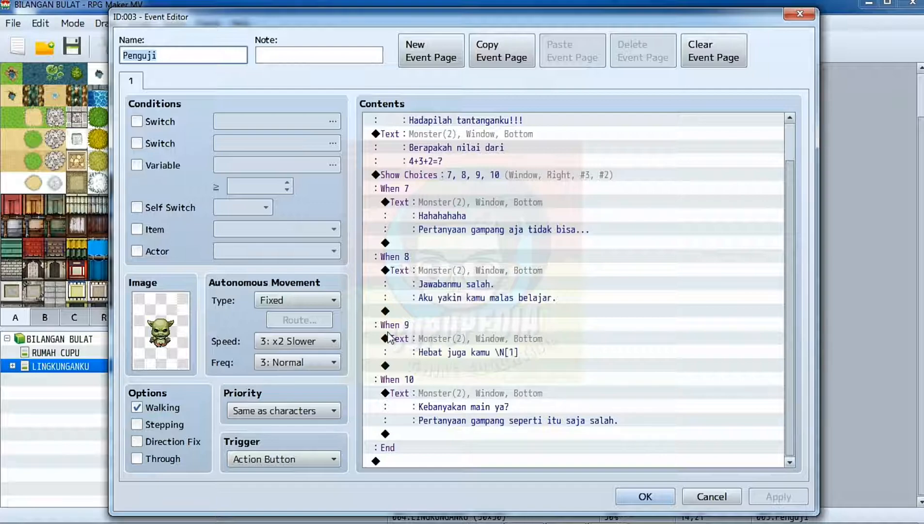
# Start a Show Animation command after the text in the When 9 branch, with Penguji as the character.
pyautogui.doubleClick(447, 366)
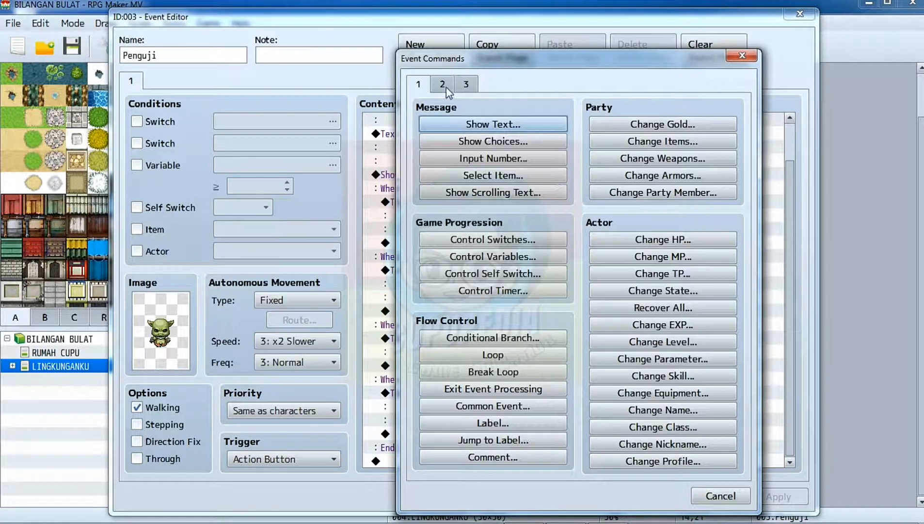
pyautogui.click(446, 87)
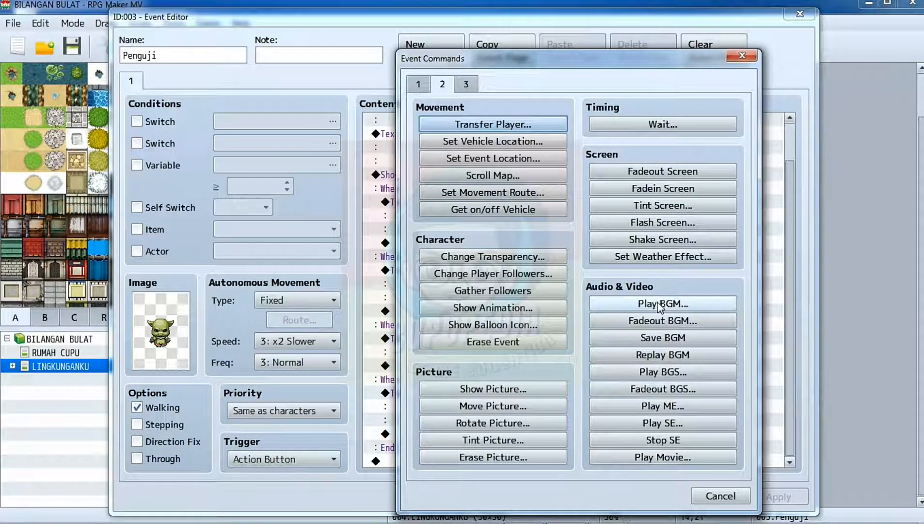
pyautogui.click(510, 307)
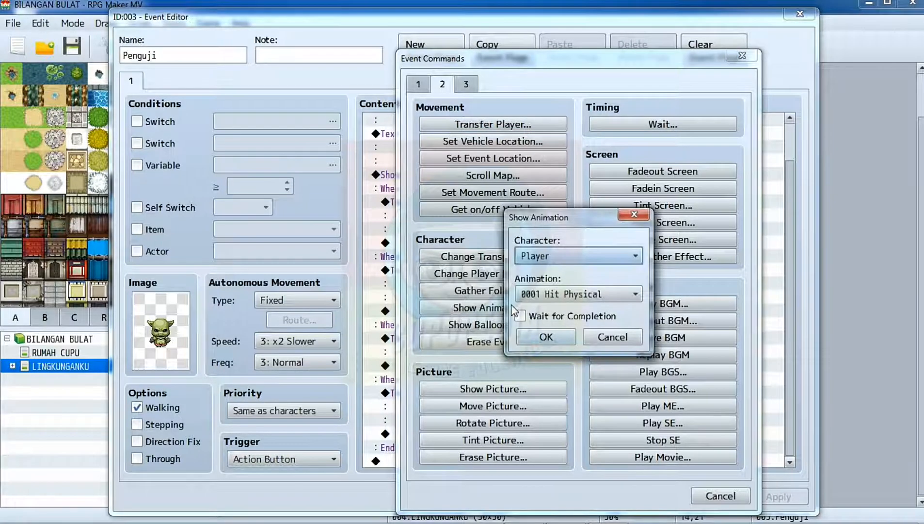
pyautogui.click(594, 262)
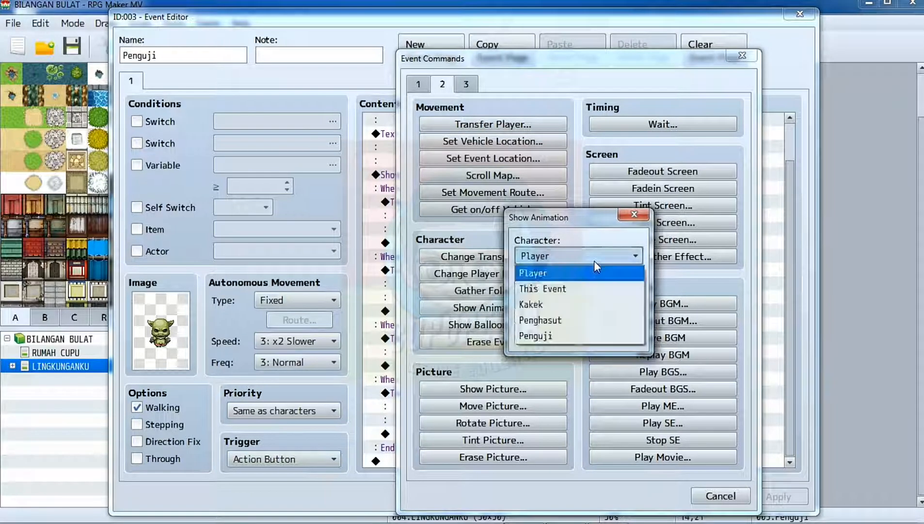
pyautogui.click(594, 261)
pyautogui.click(594, 261)
pyautogui.click(582, 335)
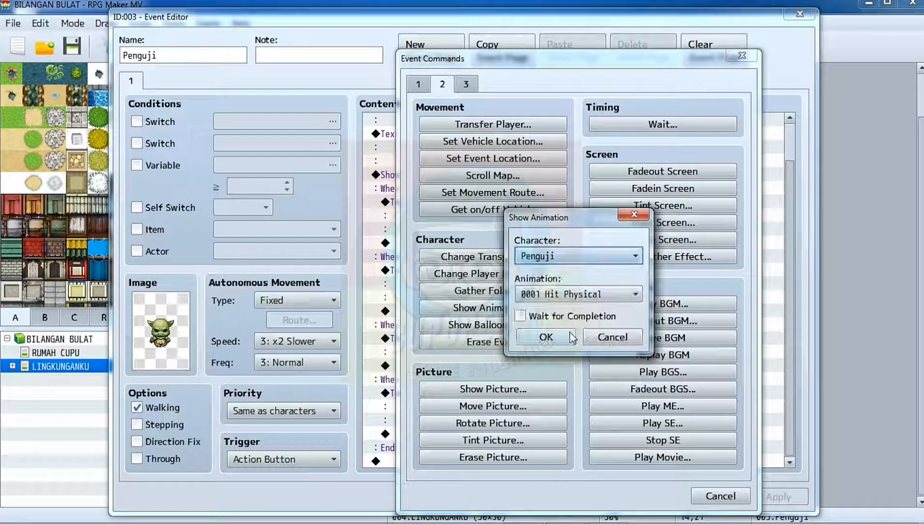
# Set the animation to 0010 Slash Thunder with Wait for Completion enabled and add it to the branch.
pyautogui.click(554, 297)
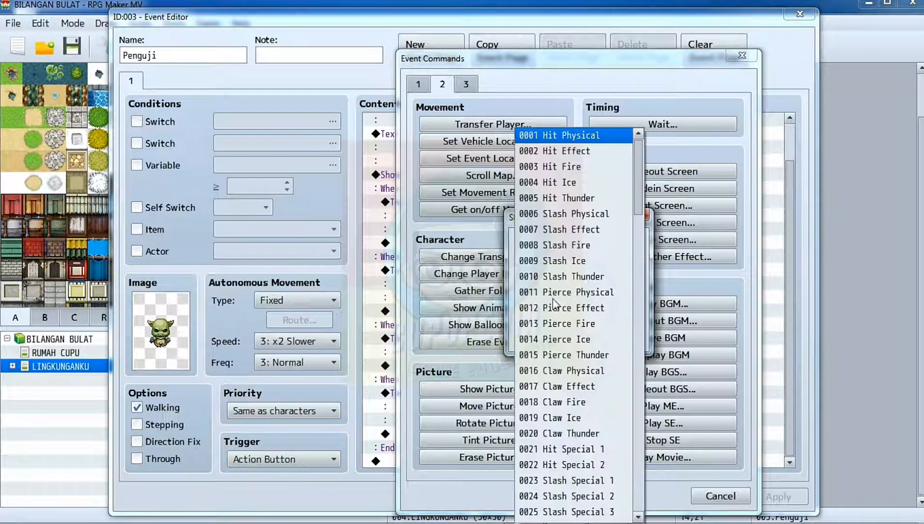
pyautogui.scroll(-2, 572, 351)
pyautogui.scroll(-4, 572, 352)
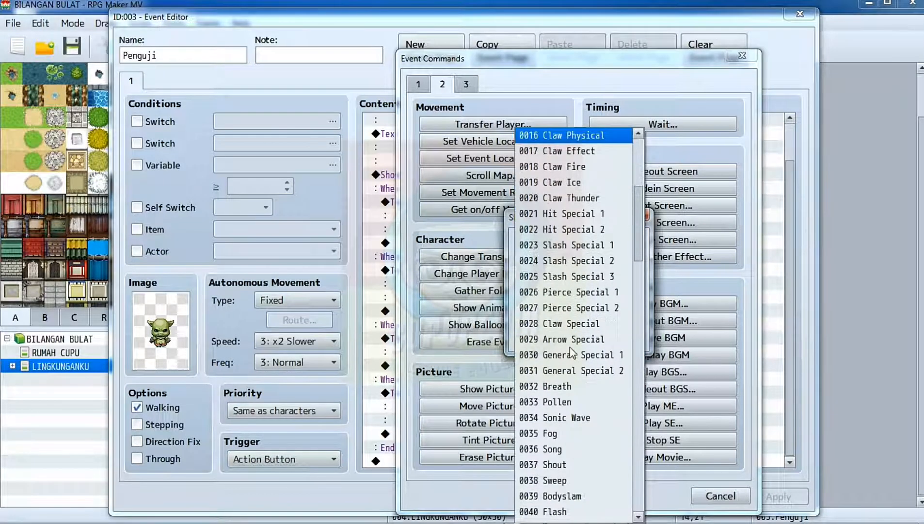
pyautogui.scroll(5, 586, 204)
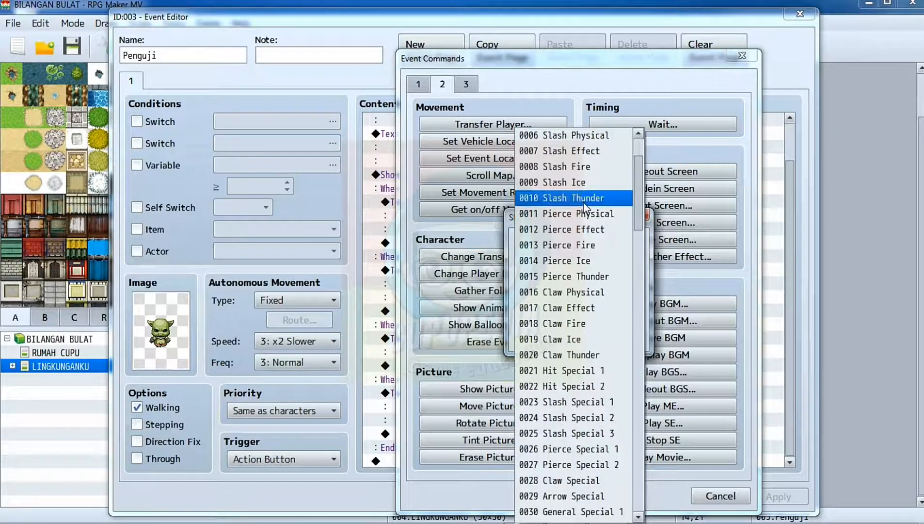
pyautogui.scroll(1, 585, 205)
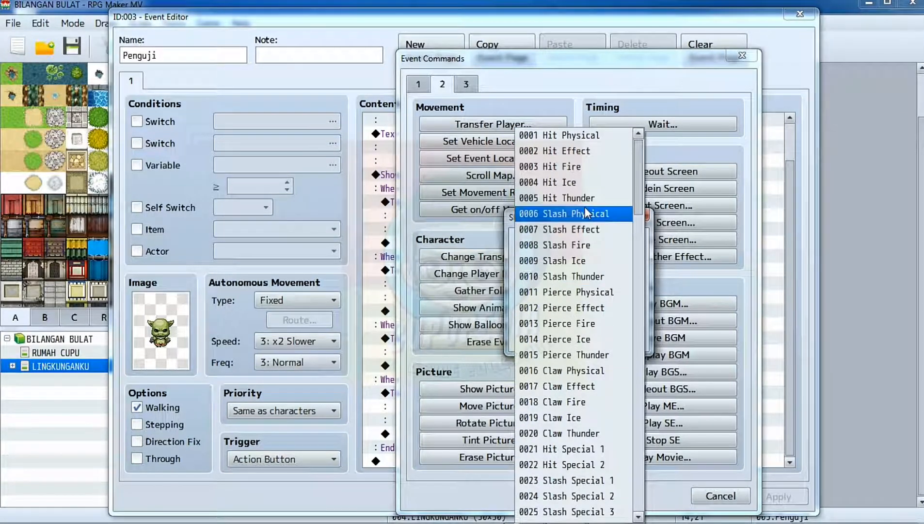
pyautogui.click(588, 280)
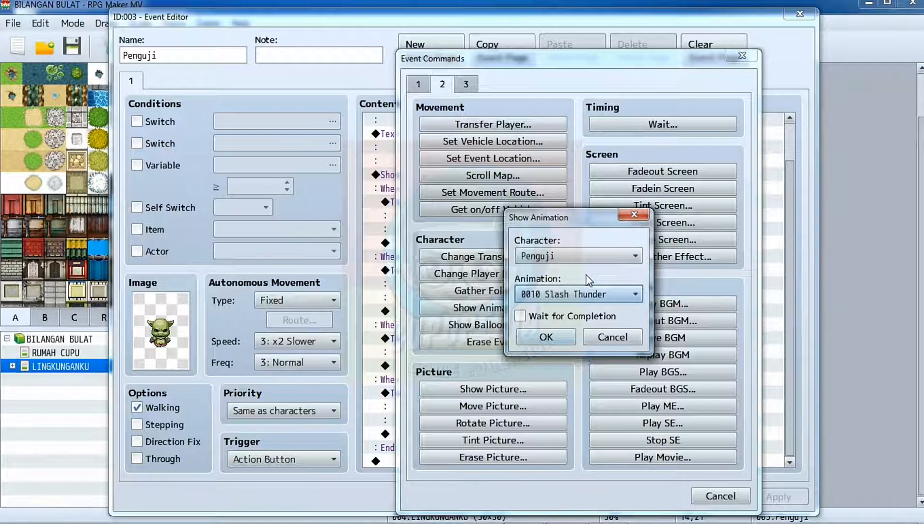
pyautogui.click(573, 316)
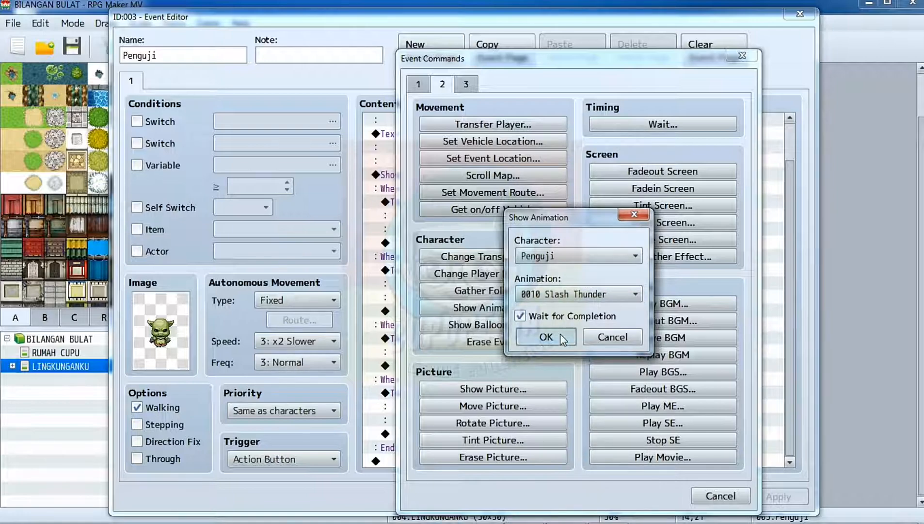
pyautogui.click(546, 337)
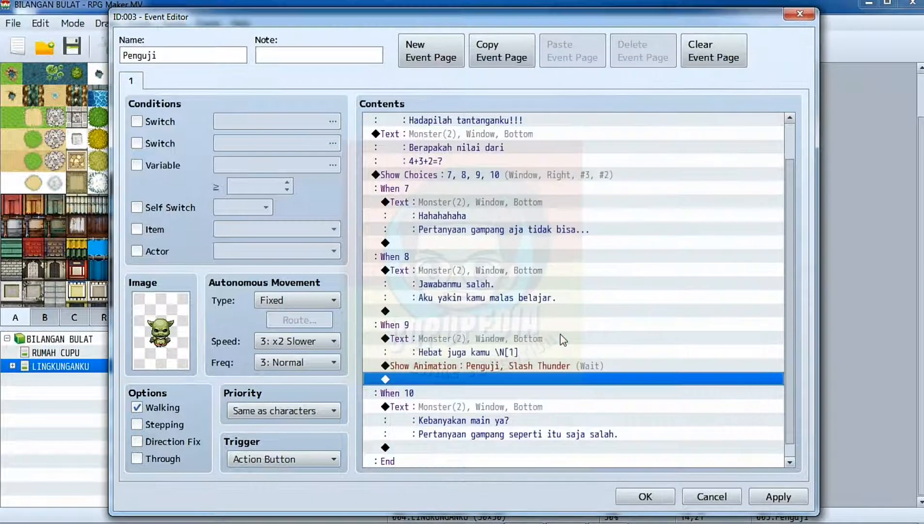
# Add a Change HP command below the animation that increases Cupe's HP by a constant 50.
pyautogui.doubleClick(446, 383)
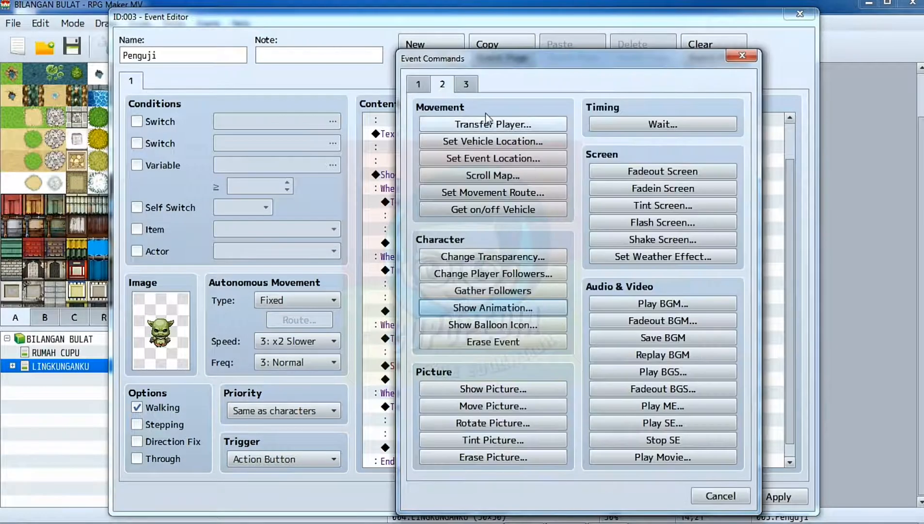
pyautogui.click(419, 84)
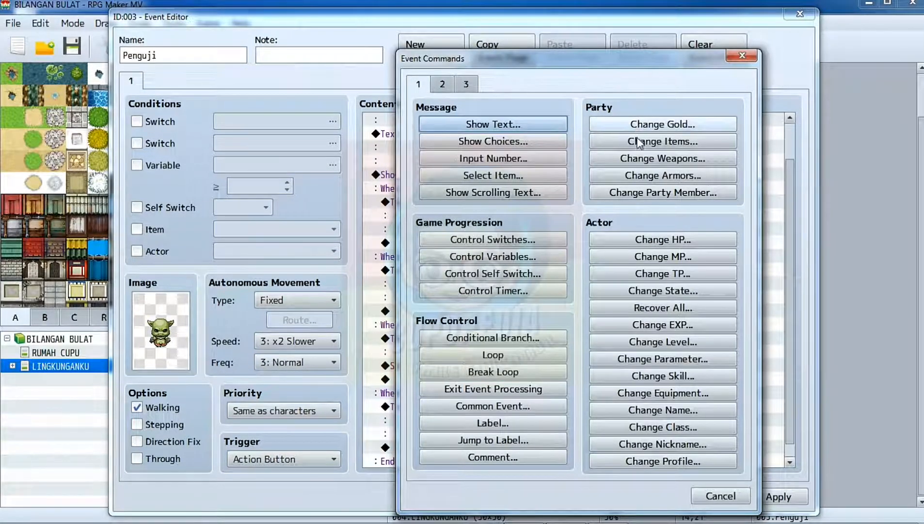
pyautogui.click(647, 242)
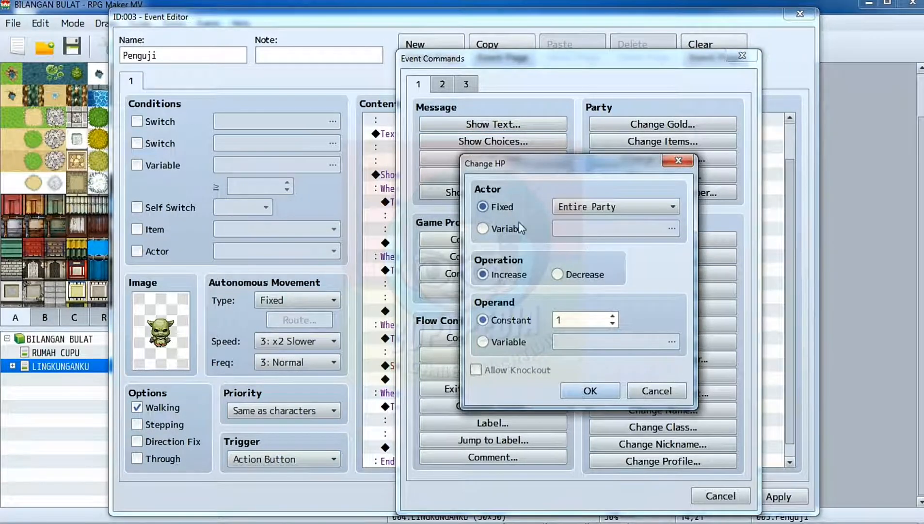
pyautogui.click(586, 205)
pyautogui.click(587, 240)
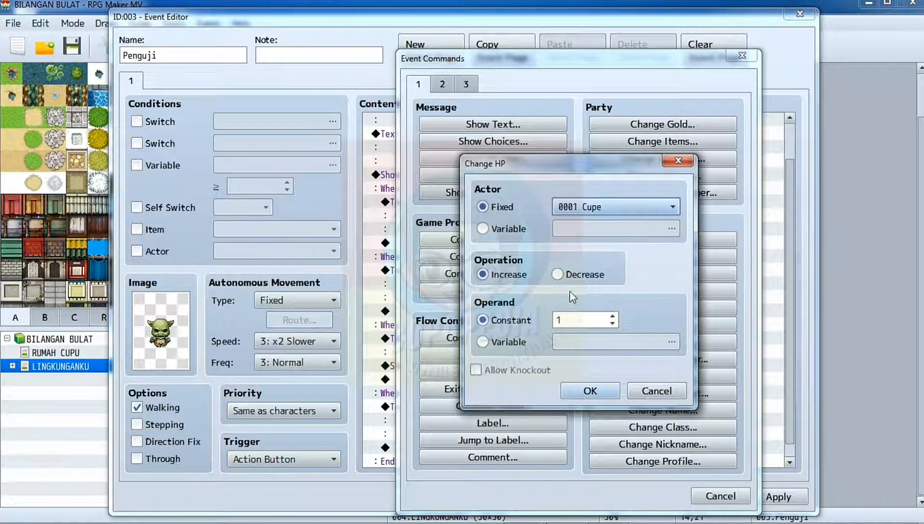
pyautogui.click(574, 321)
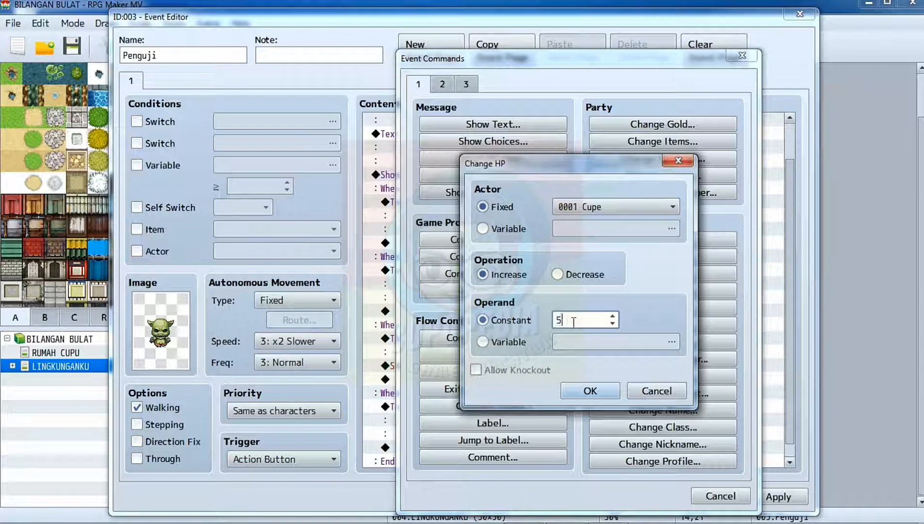
pyautogui.write('50')
pyautogui.click(573, 390)
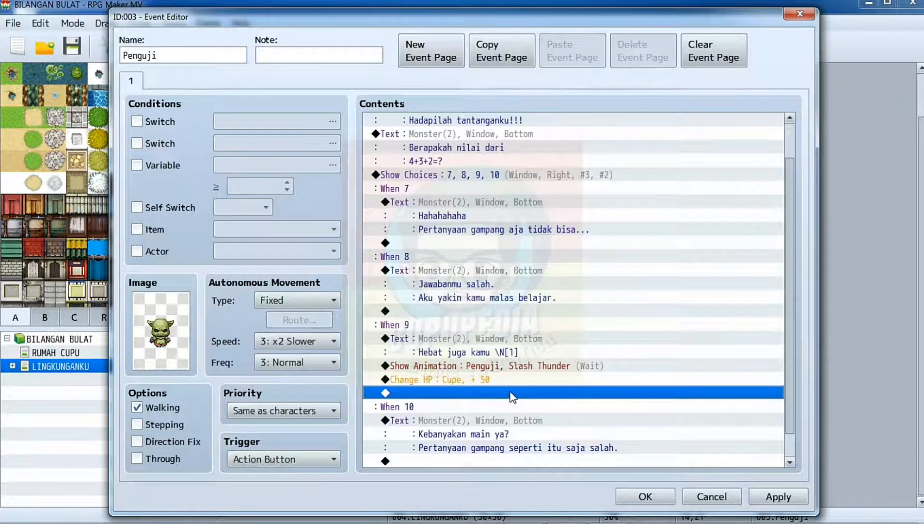
# Add a Change MP command below the HP change that increases Cupe's MP by a constant 50.
pyautogui.doubleClick(511, 394)
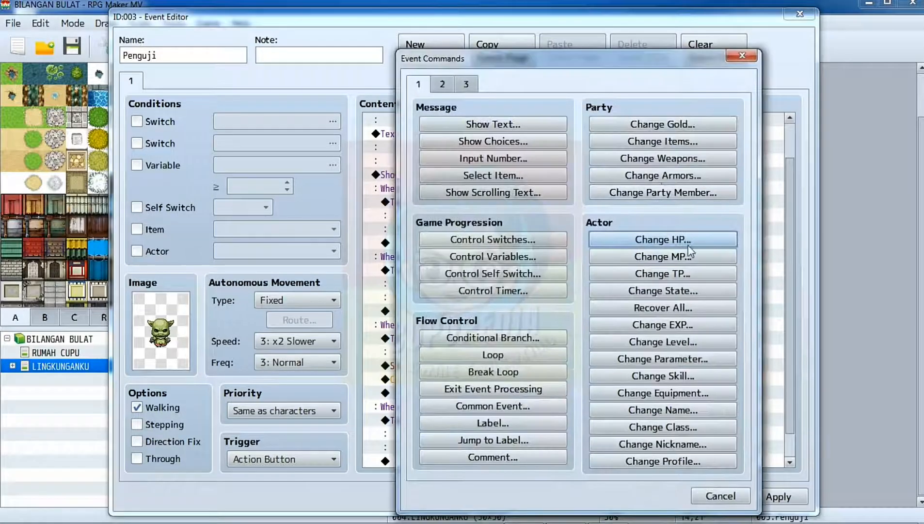
pyautogui.click(688, 263)
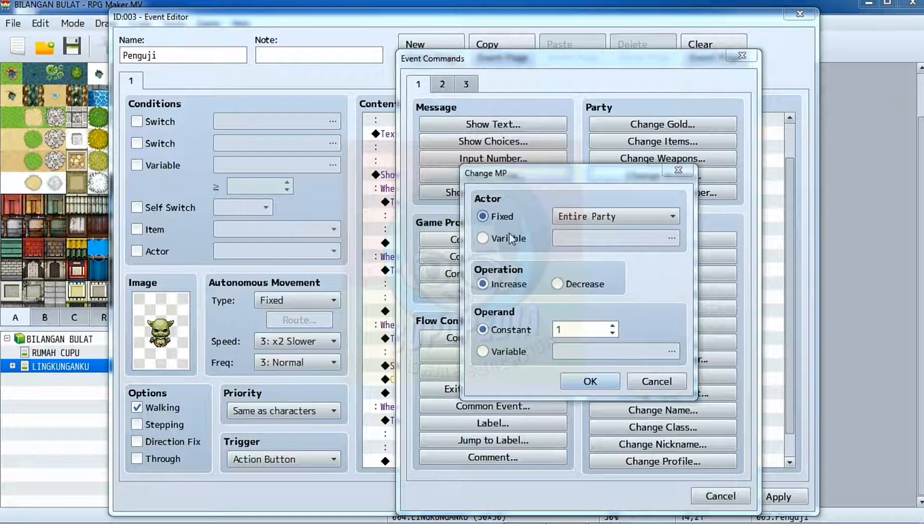
pyautogui.click(507, 238)
pyautogui.click(519, 216)
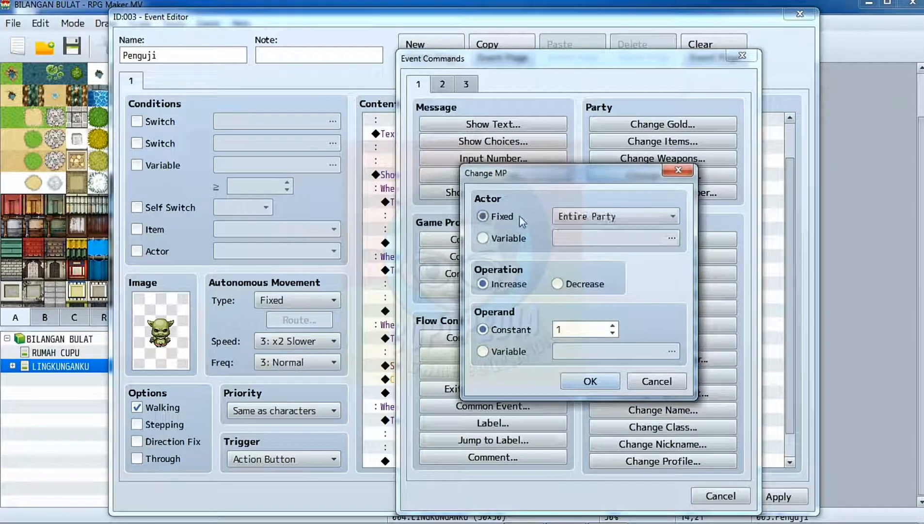
pyautogui.click(591, 216)
pyautogui.click(589, 248)
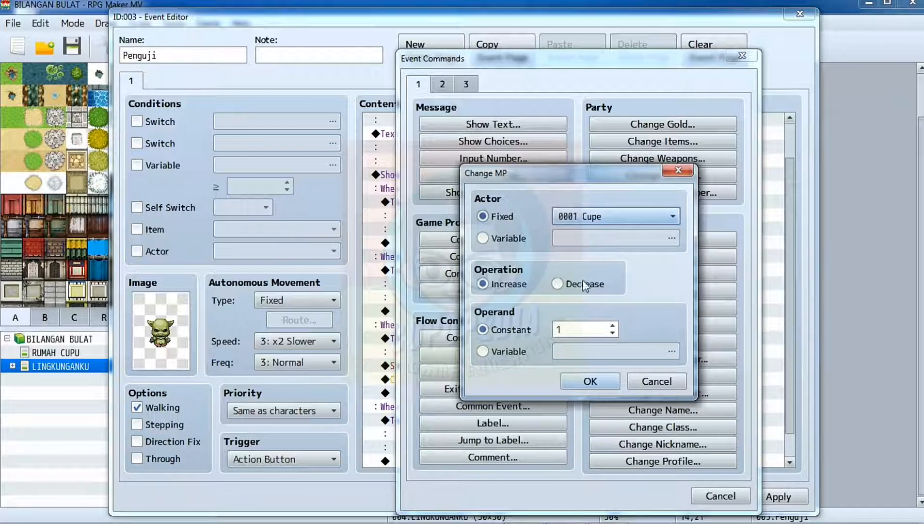
pyautogui.click(565, 328)
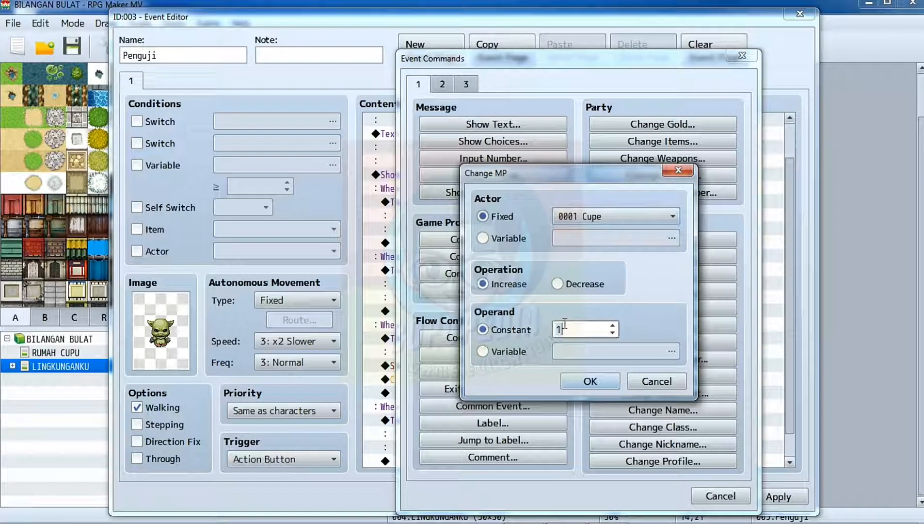
pyautogui.press('BackSpace')
pyautogui.write('50')
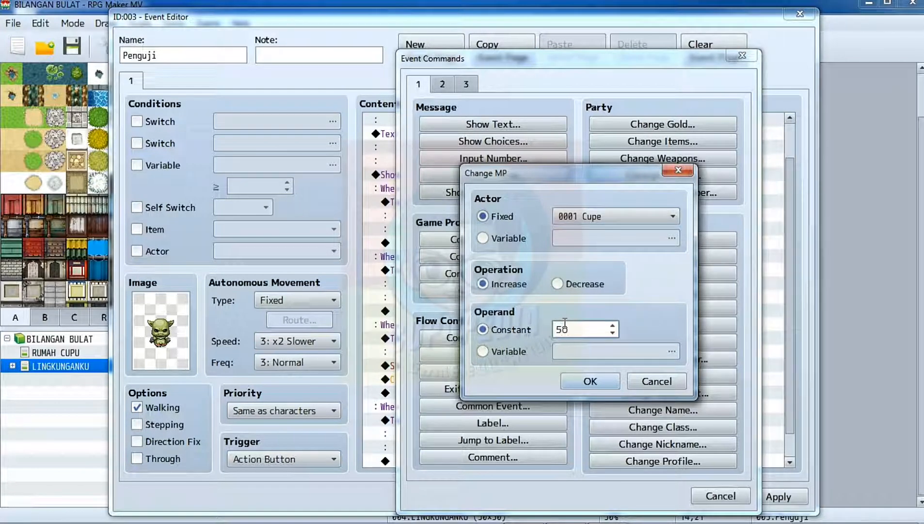
pyautogui.click(587, 382)
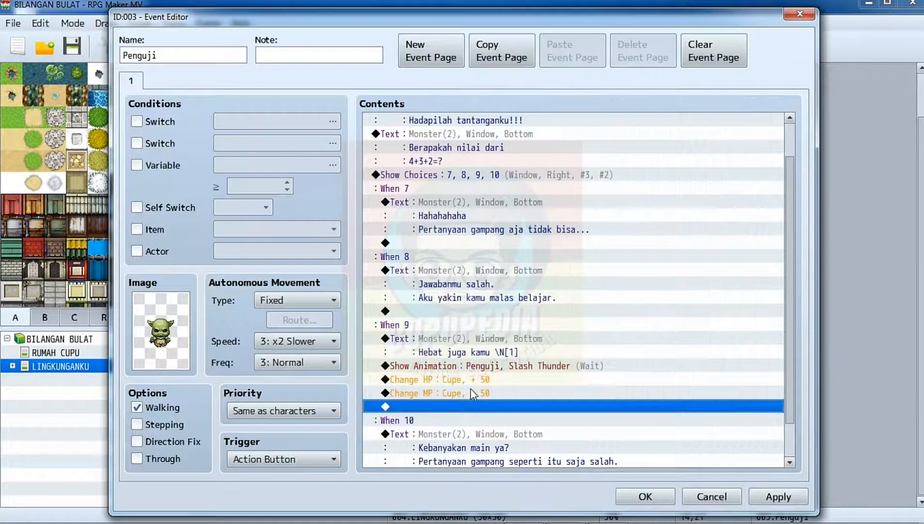
# Add a Change EXP command below the MP change that increases Cupe's EXP by a constant 100.
pyautogui.doubleClick(459, 407)
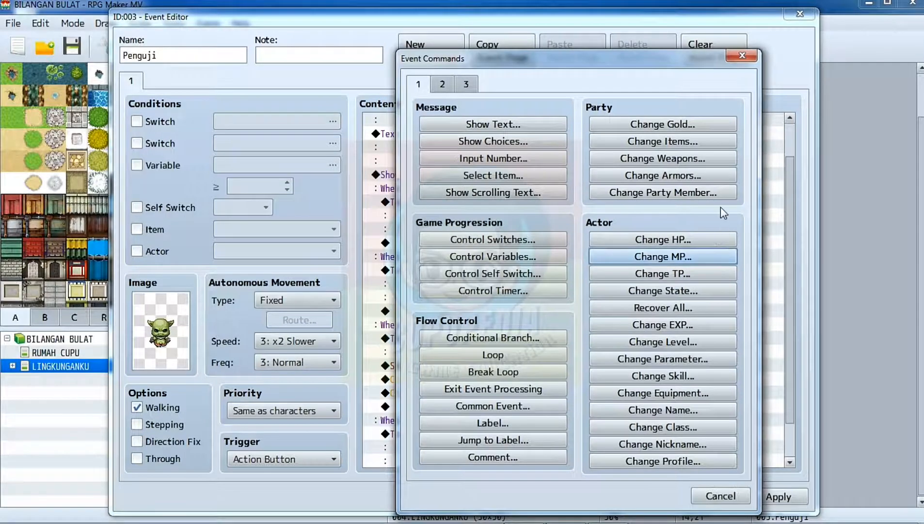
pyautogui.click(713, 328)
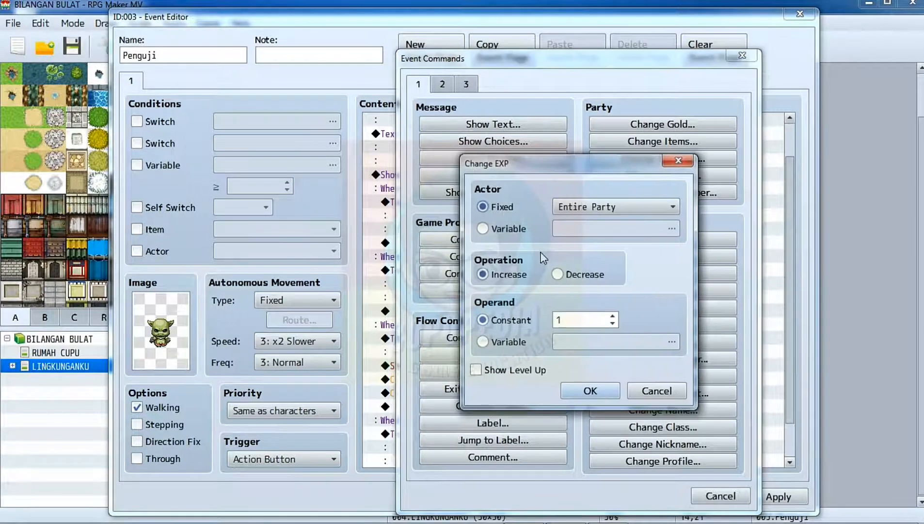
pyautogui.click(592, 206)
pyautogui.click(592, 239)
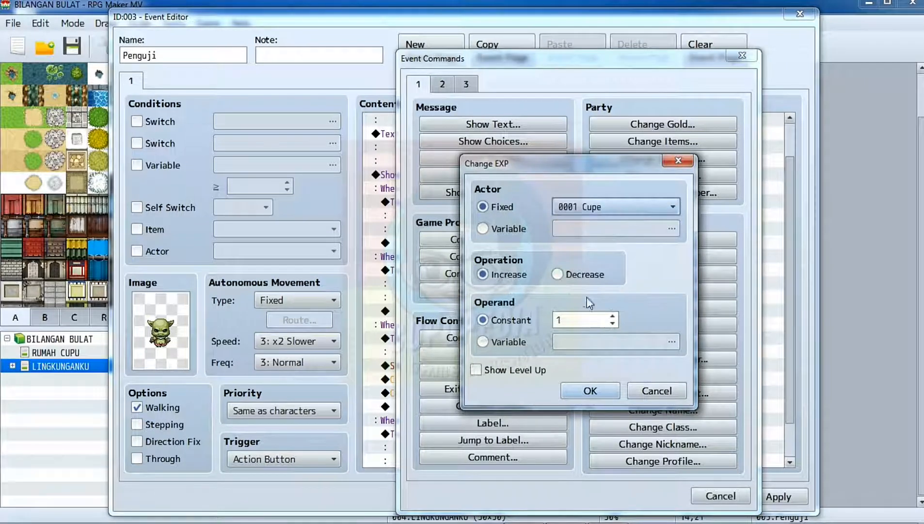
pyautogui.click(584, 318)
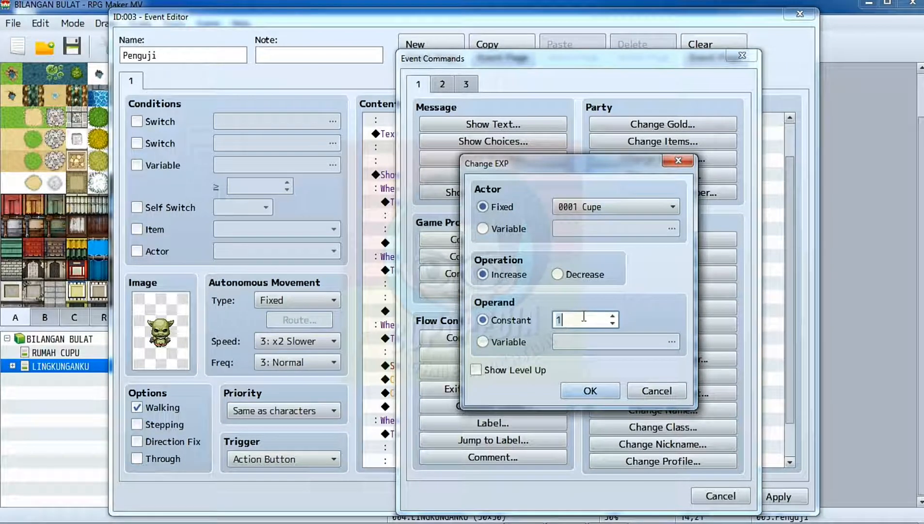
pyautogui.write('100')
pyautogui.click(589, 391)
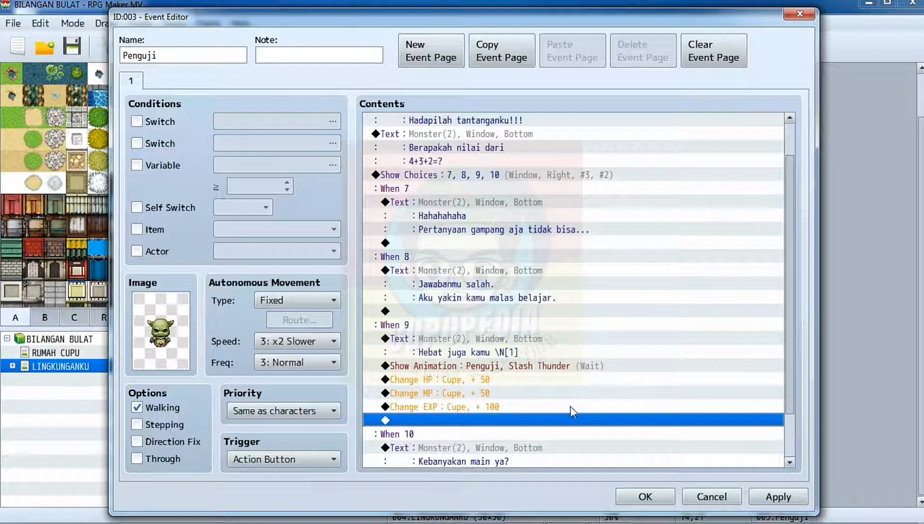
# Edit the Change EXP command in the When 9 branch to enable Show Level Up.
pyautogui.rightClick(485, 406)
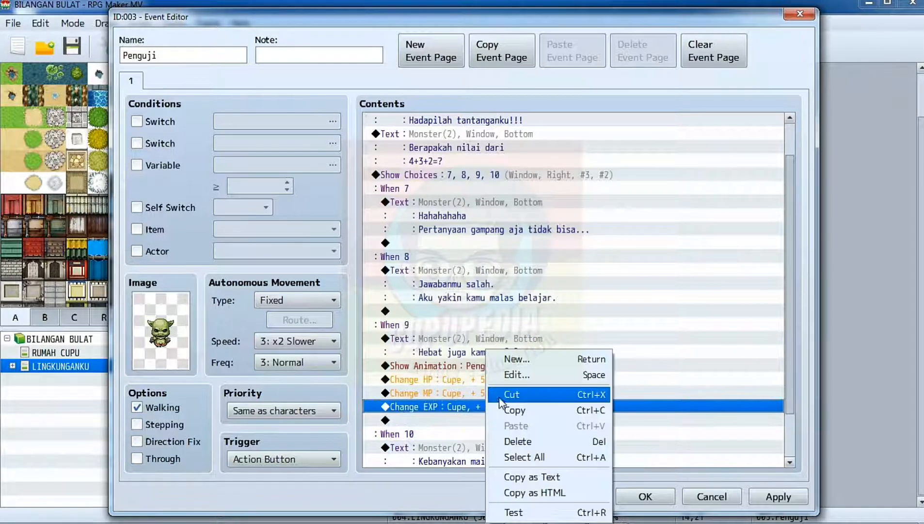
pyautogui.click(515, 376)
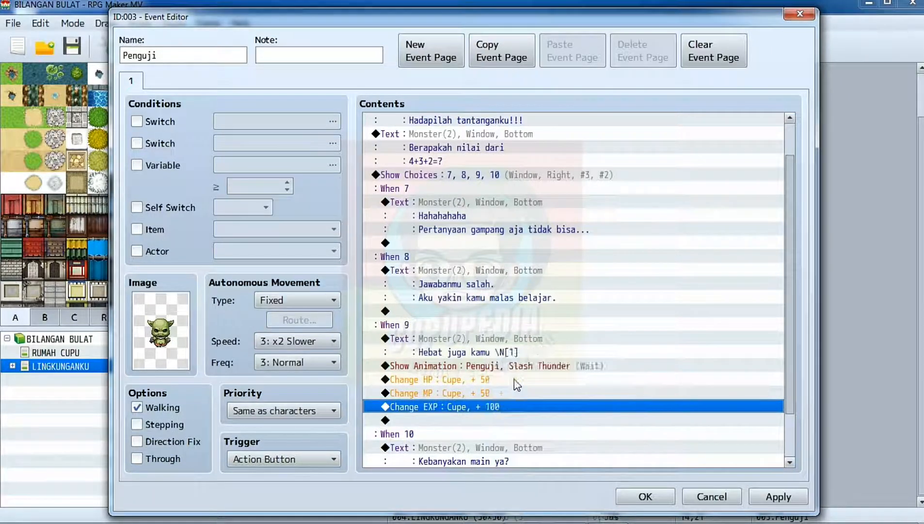
pyautogui.click(517, 372)
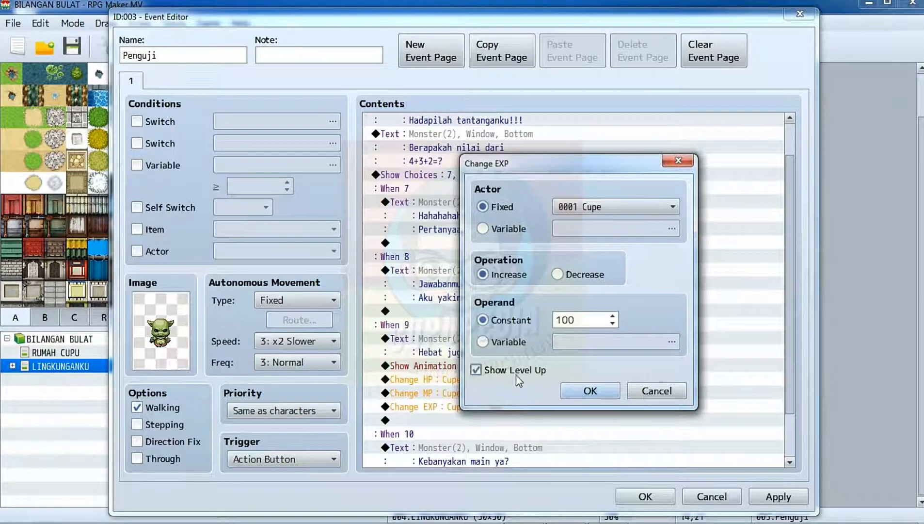
pyautogui.click(576, 389)
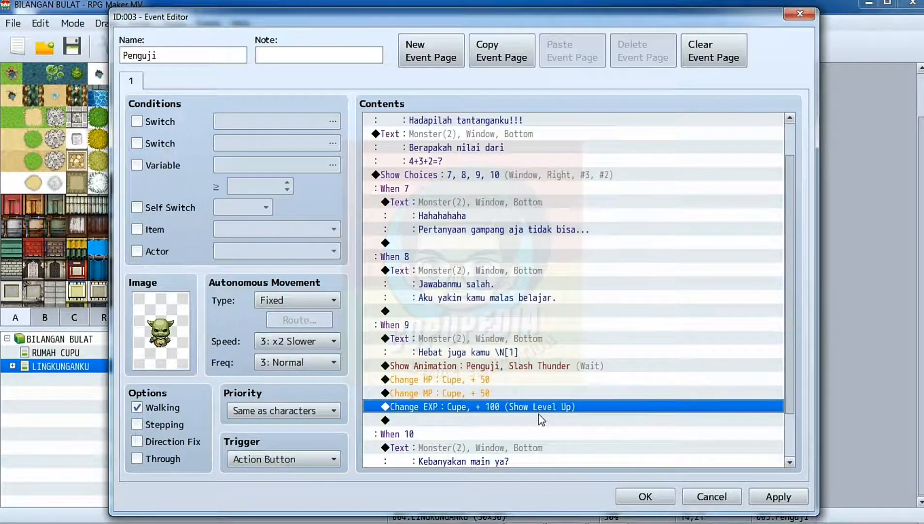
# Add a Control Variables command after the end of the choices that sets variable 0002 Uji to the constant 2.
pyautogui.scroll(-2, 540, 418)
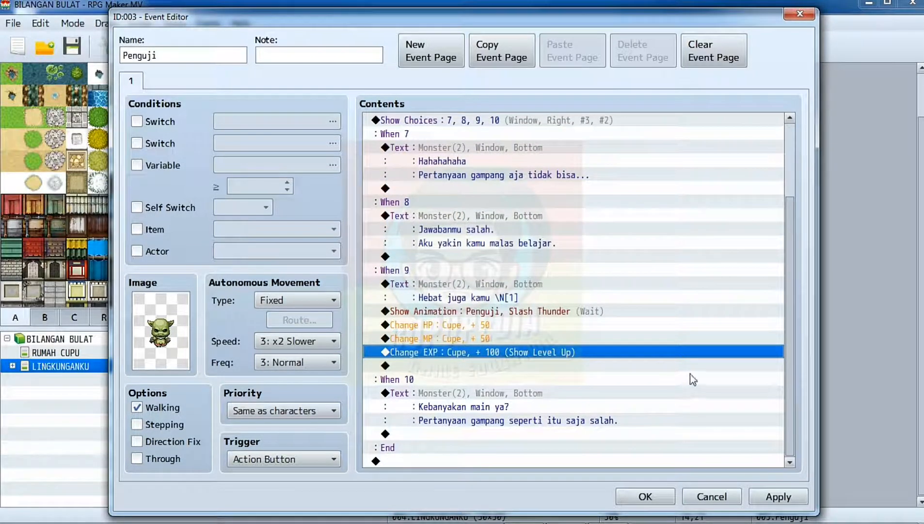
pyautogui.click(425, 462)
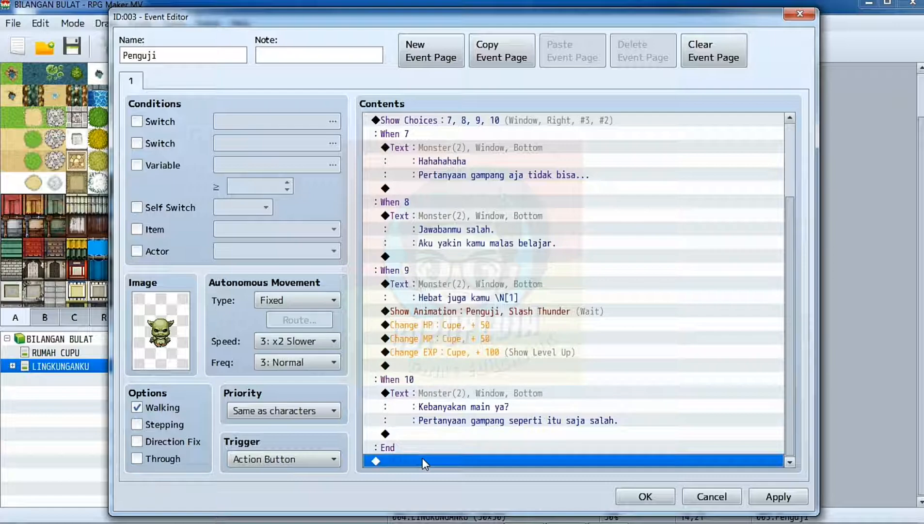
pyautogui.doubleClick(422, 461)
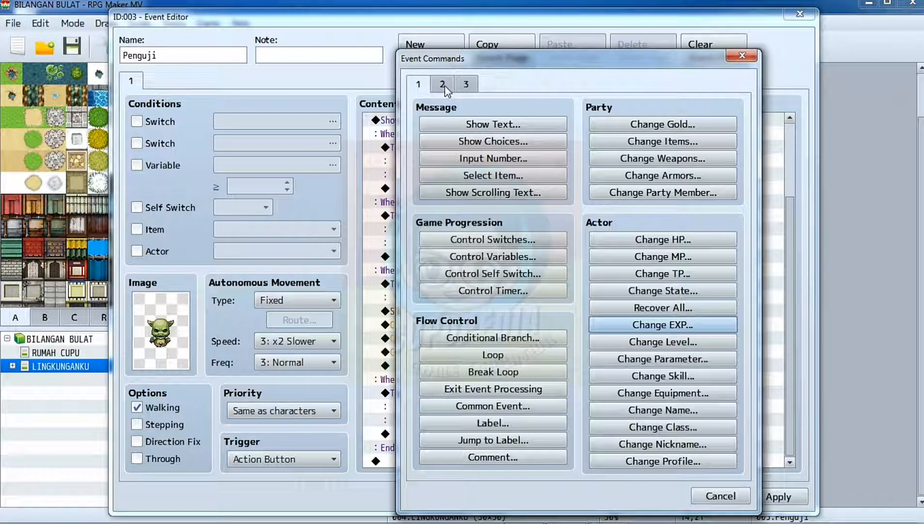
pyautogui.click(464, 257)
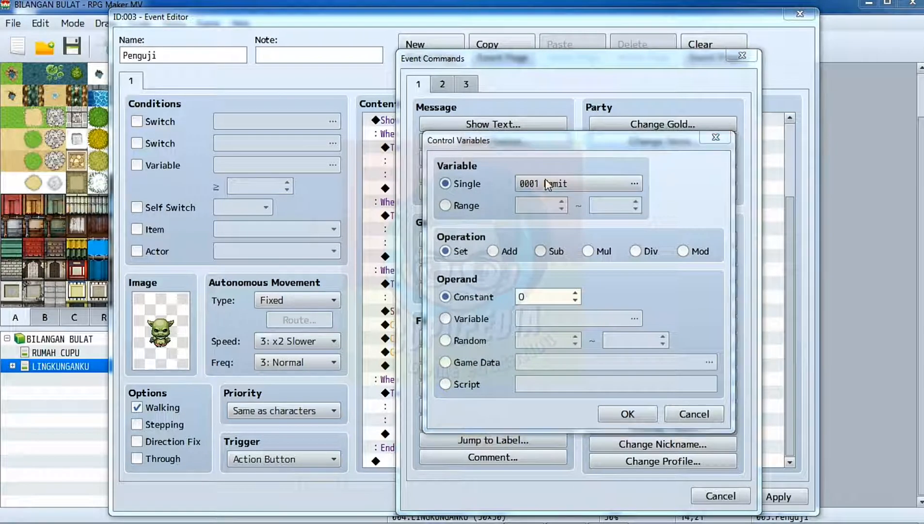
pyautogui.click(548, 184)
pyautogui.click(585, 149)
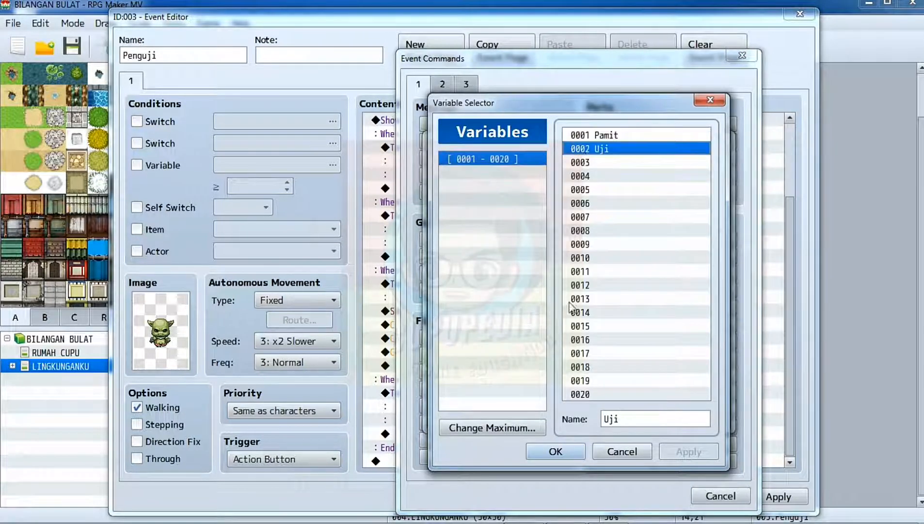
pyautogui.click(556, 452)
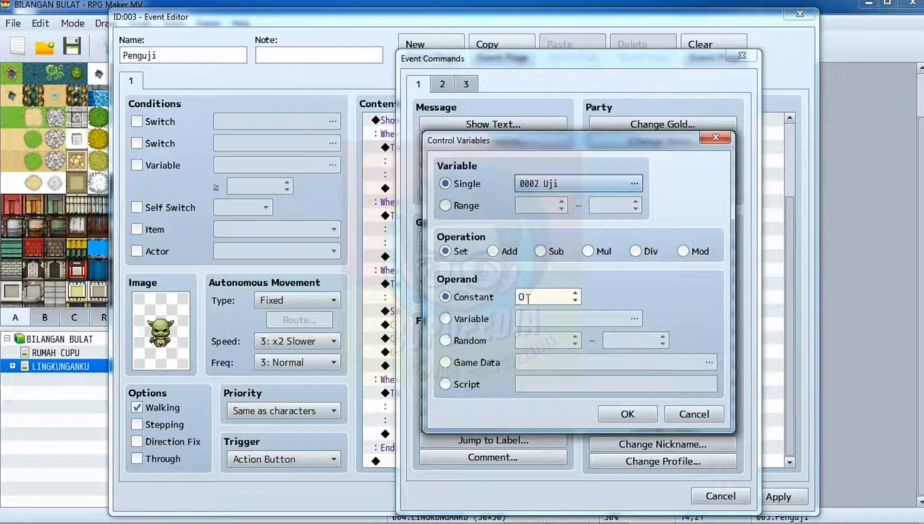
pyautogui.doubleClick(528, 297)
pyautogui.write('2')
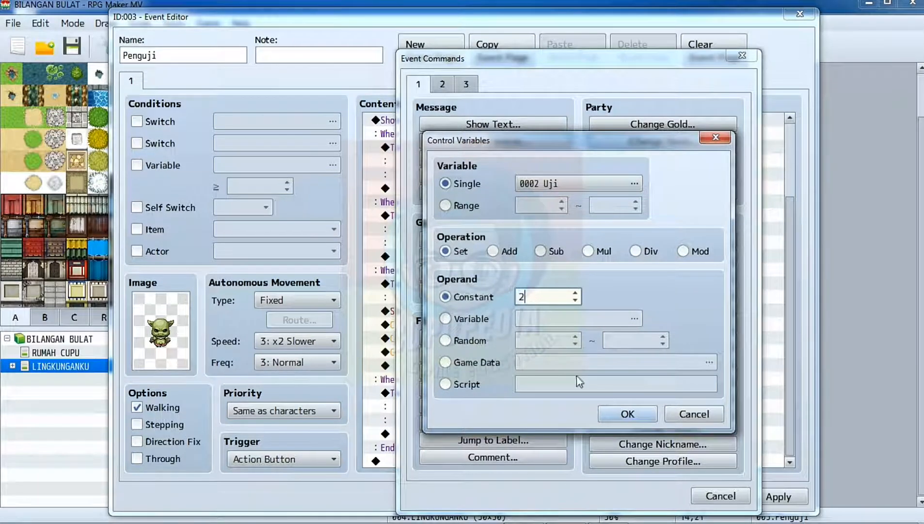
pyautogui.click(628, 414)
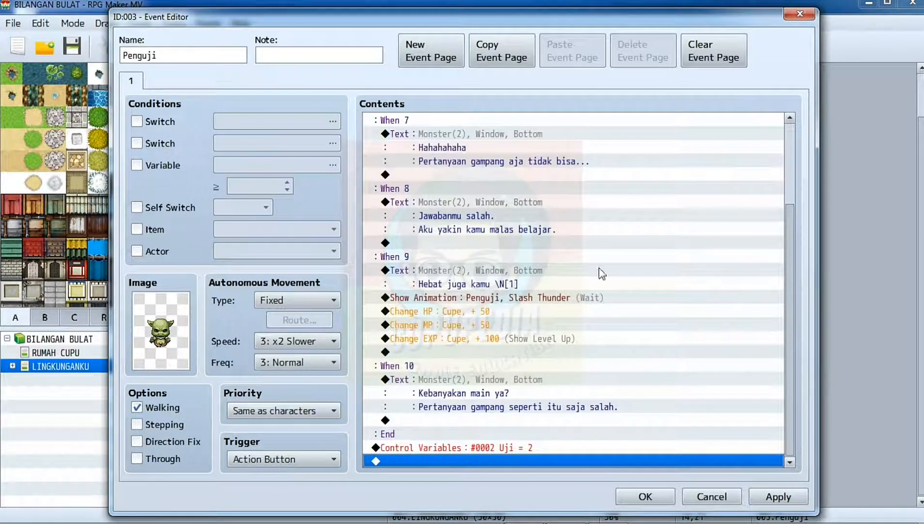
# Create a second event page for Penguji with the condition that variable 0002 Uji is at least 2.
pyautogui.scroll(4, 529, 180)
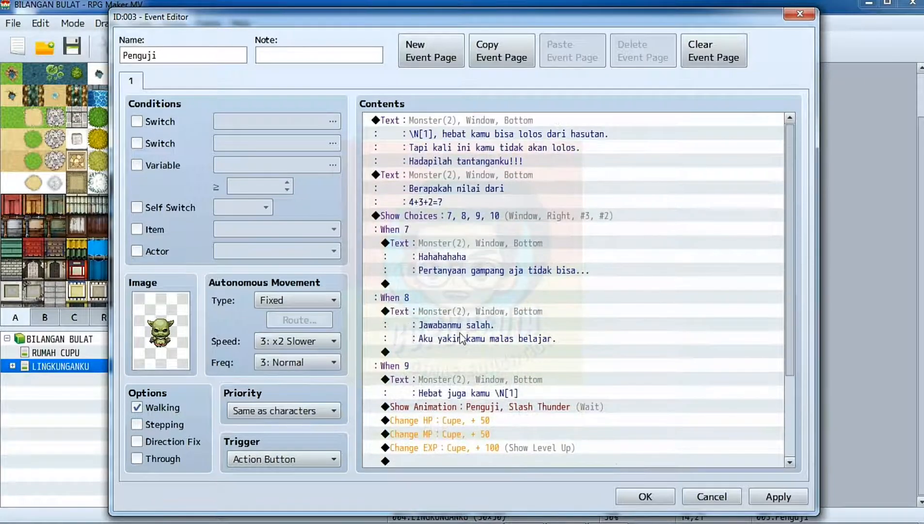
pyautogui.scroll(-2, 460, 333)
pyautogui.scroll(-1, 501, 340)
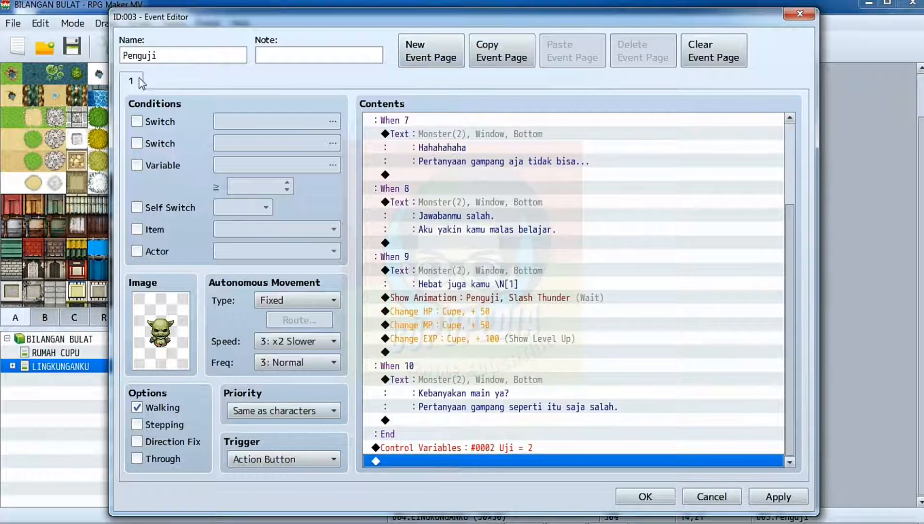
pyautogui.click(439, 52)
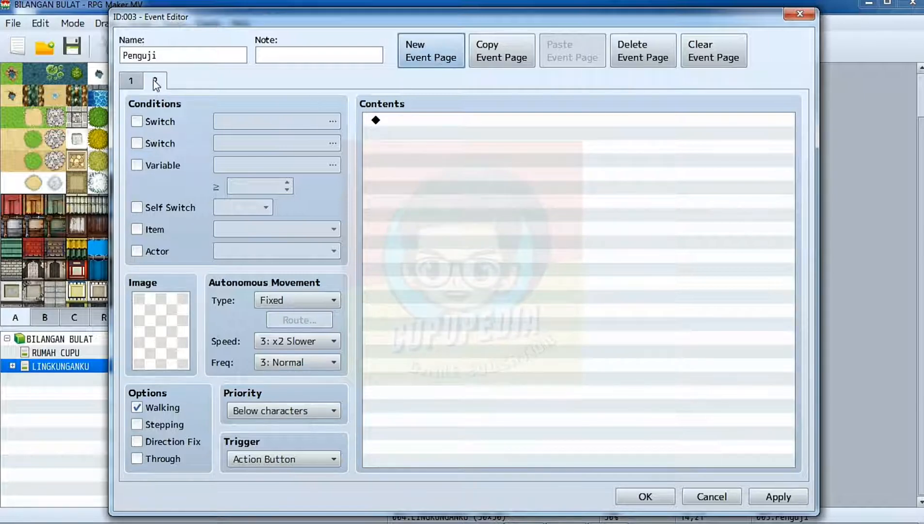
pyautogui.click(137, 165)
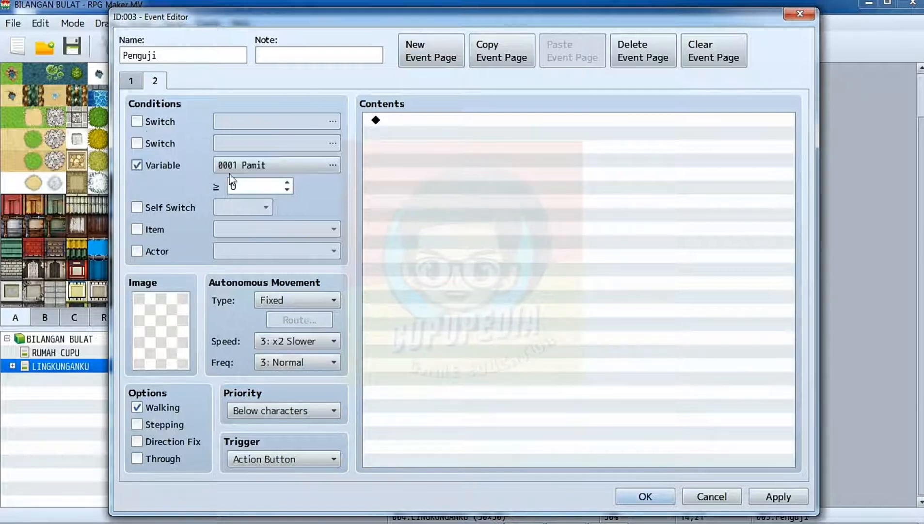
pyautogui.click(282, 167)
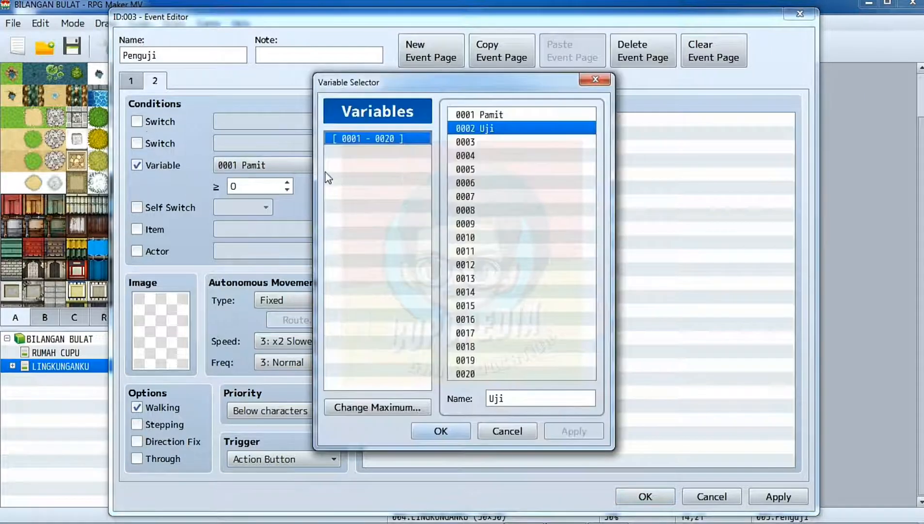
pyautogui.click(441, 431)
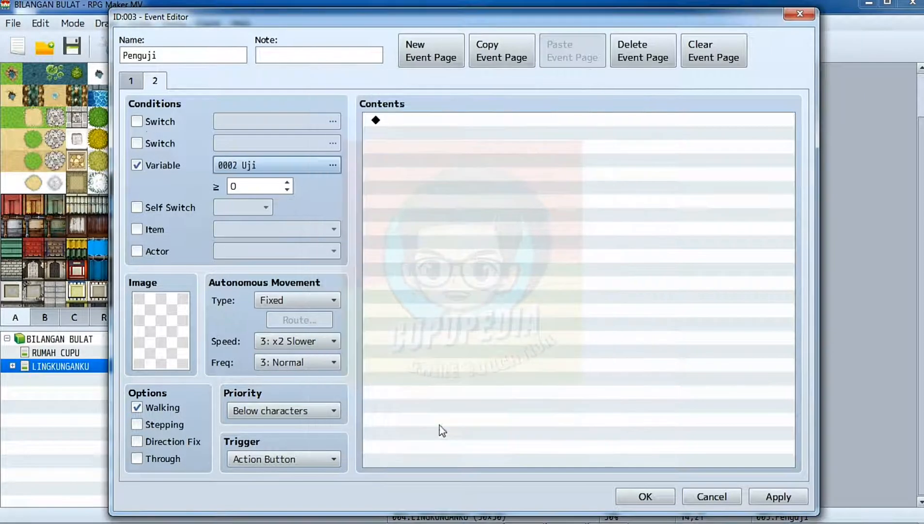
pyautogui.click(287, 182)
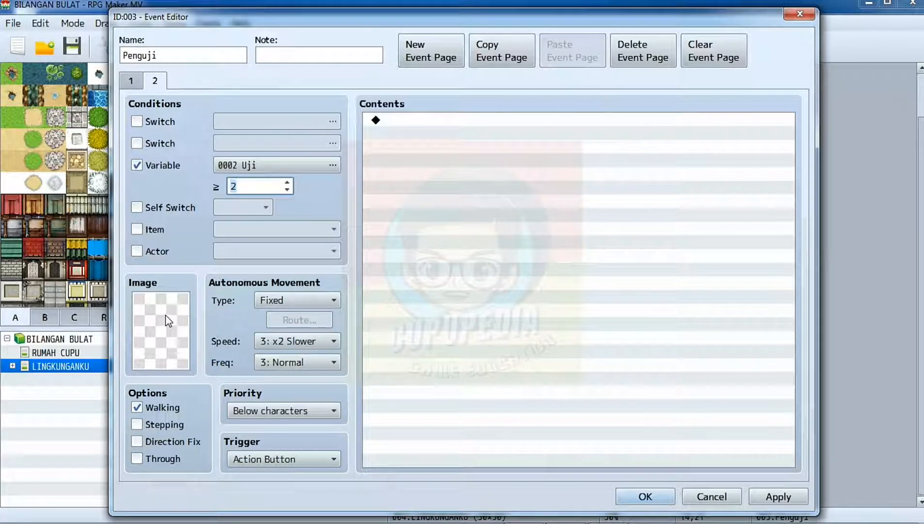
# Apply and close the Penguji event from its first page, and start a playtest with the game changes saved.
pyautogui.click(132, 79)
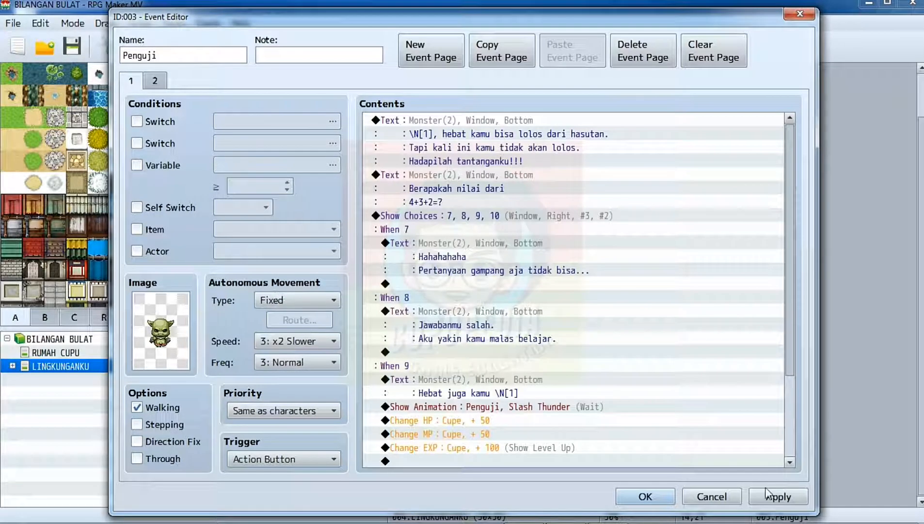
pyautogui.moveTo(787, 293); pyautogui.dragTo(796, 431)
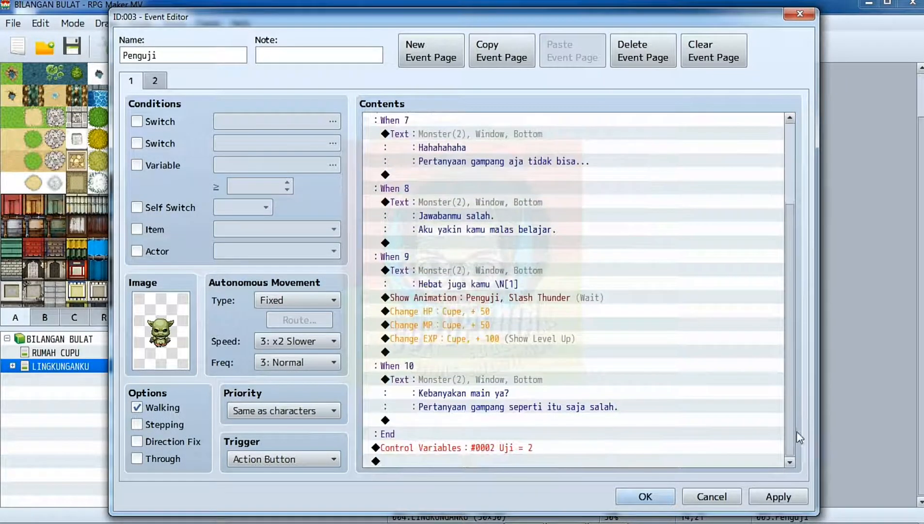
pyautogui.click(774, 495)
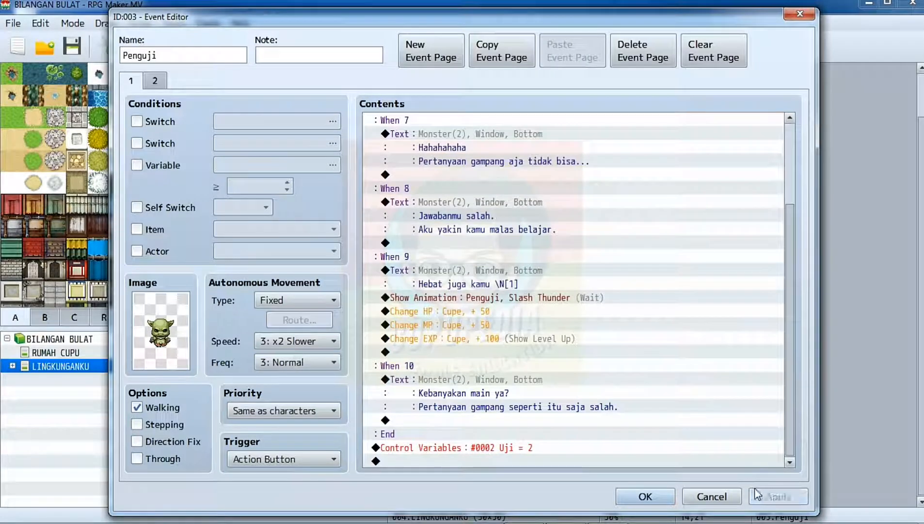
pyautogui.click(663, 496)
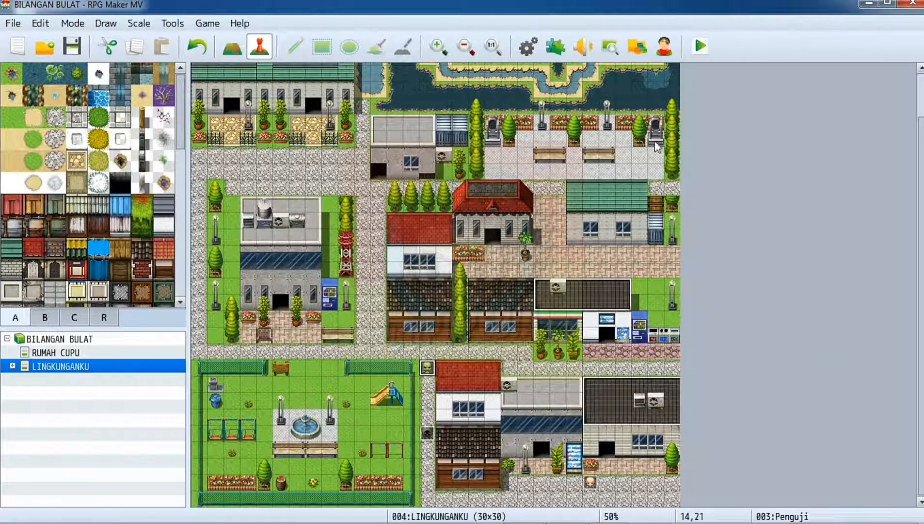
pyautogui.click(699, 54)
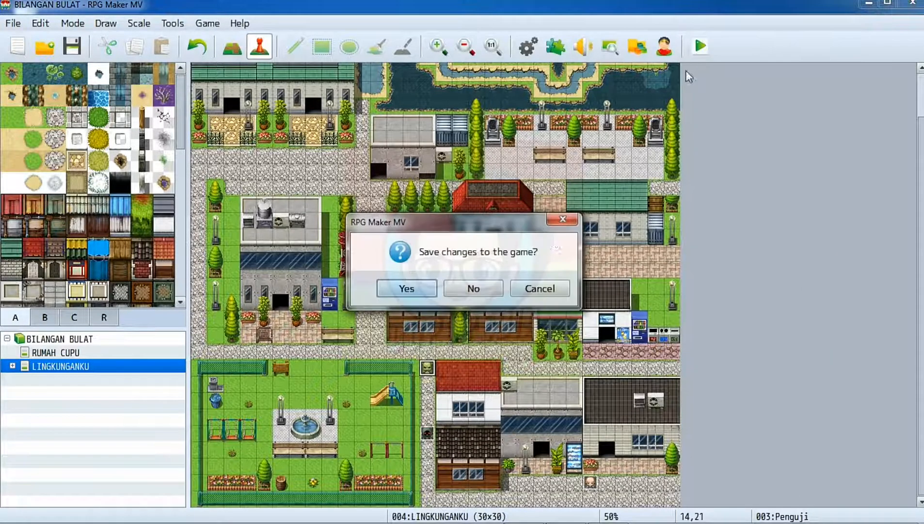
pyautogui.click(407, 289)
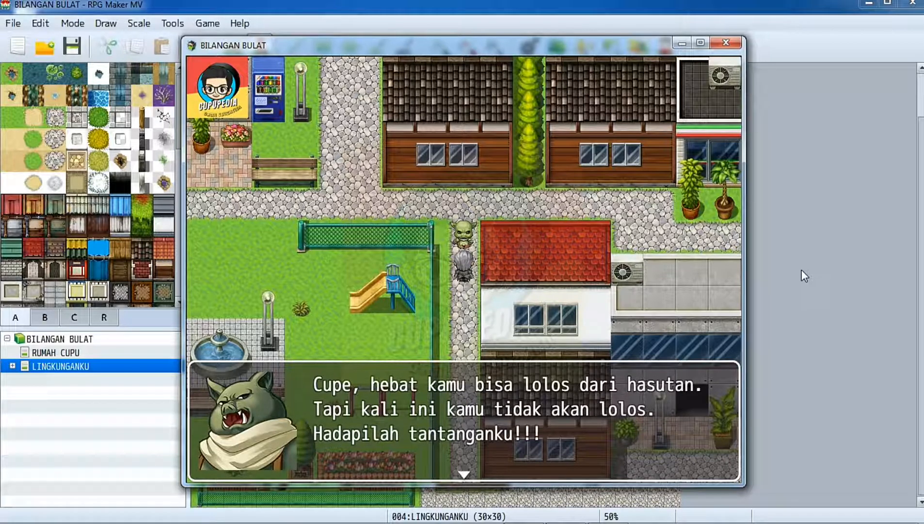
# Test the goblin's question in the playtest by answering 7 and reading its response through to the end.
pyautogui.press('Return')
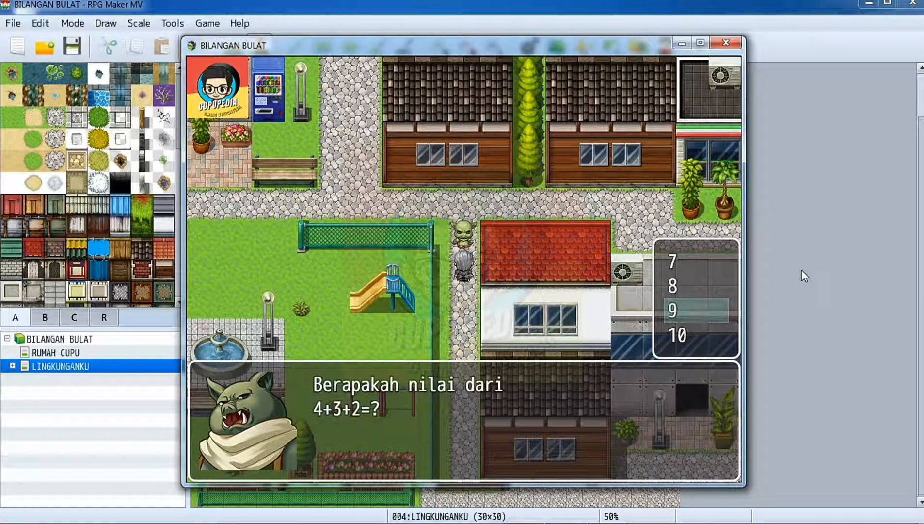
pyautogui.press('Up')
pyautogui.press('Up')
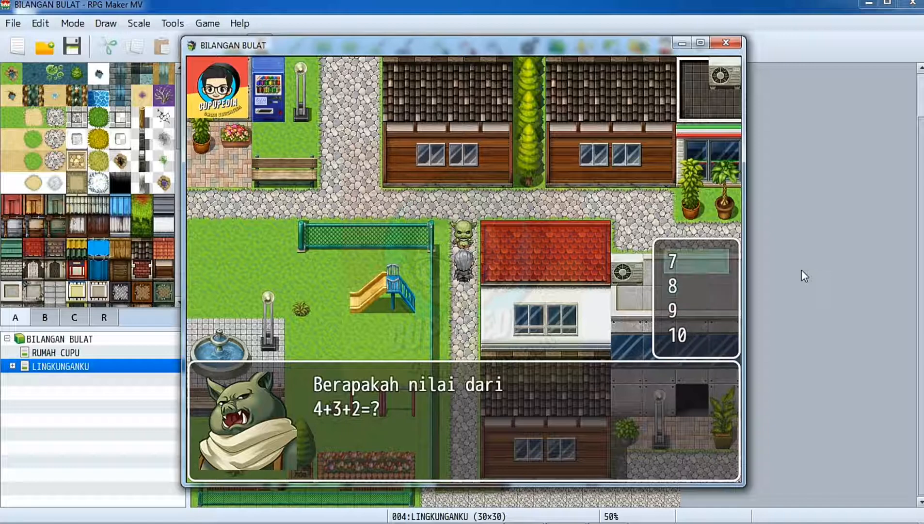
pyautogui.press('Return')
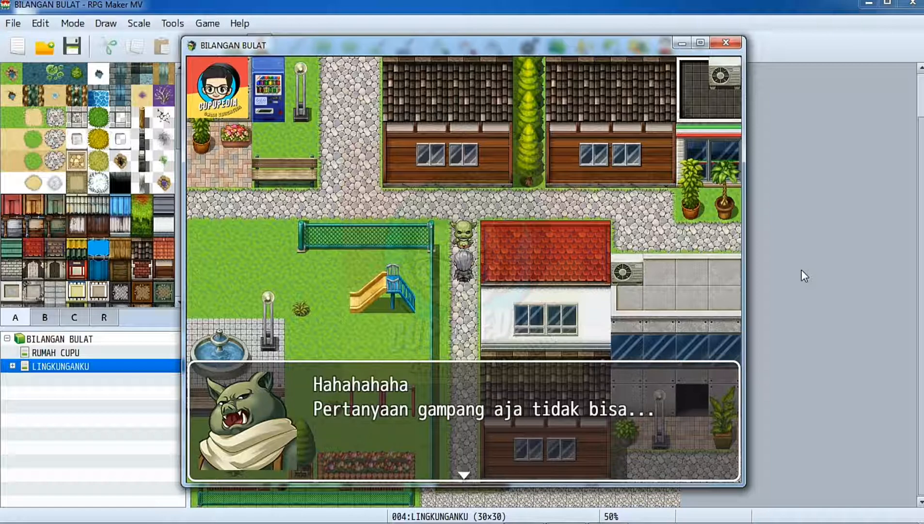
pyautogui.press('Return')
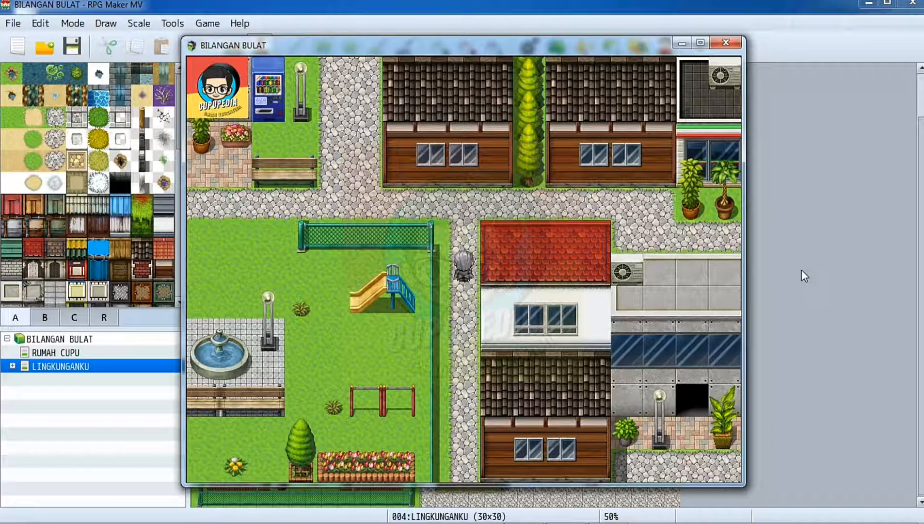
# Check the party overview in the running playtest, then close that playtest and start a fresh one.
pyautogui.press('Escape')
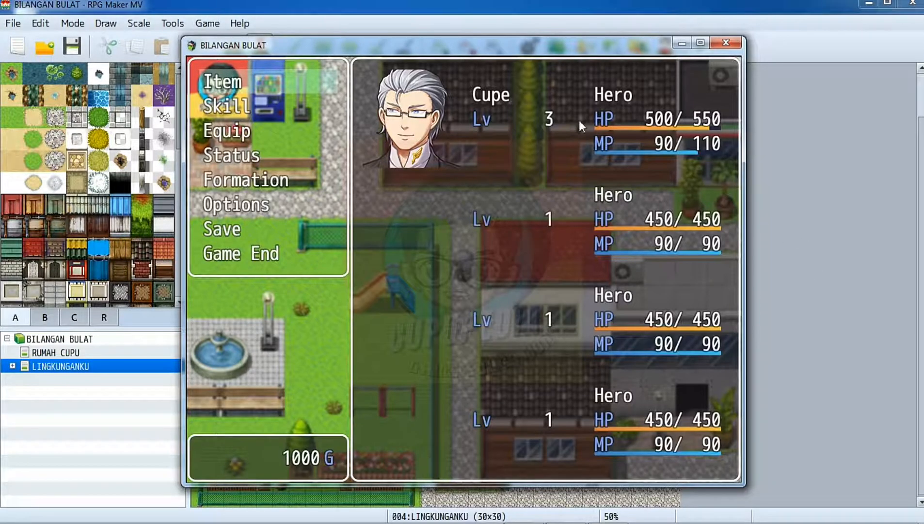
pyautogui.press('Escape')
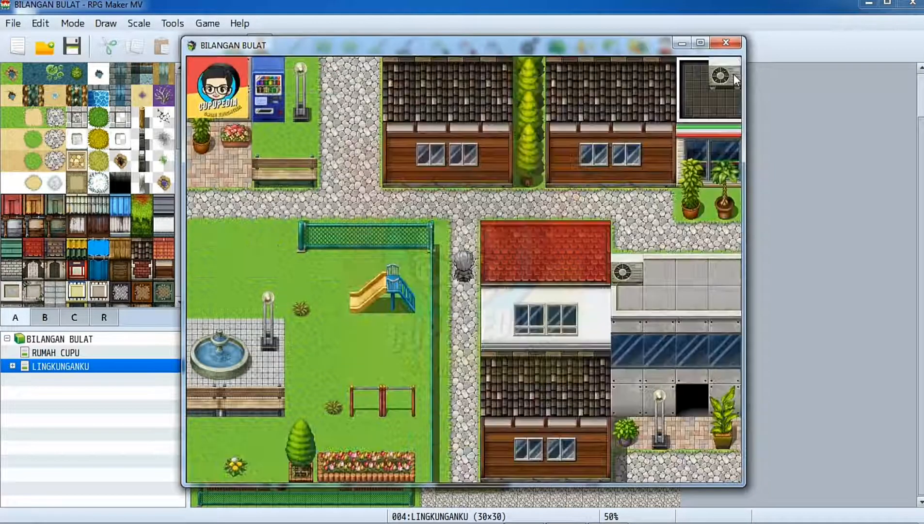
pyautogui.click(731, 44)
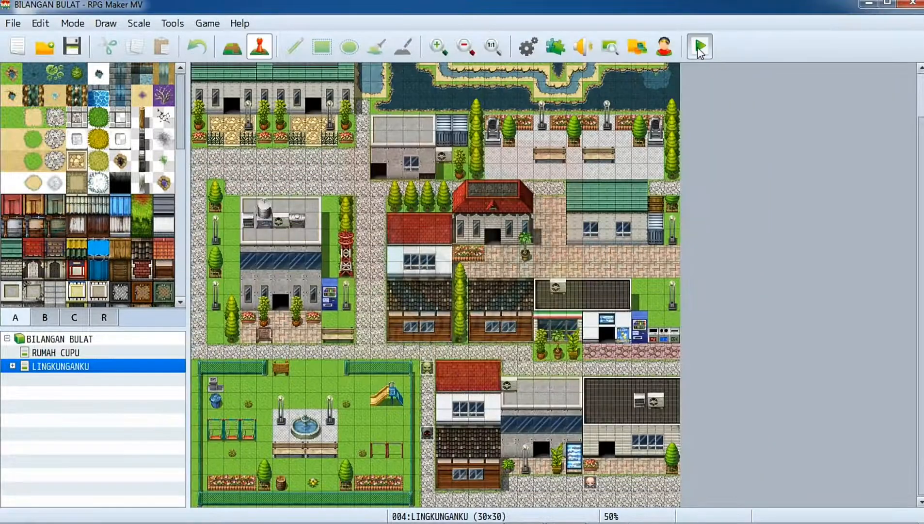
pyautogui.click(699, 47)
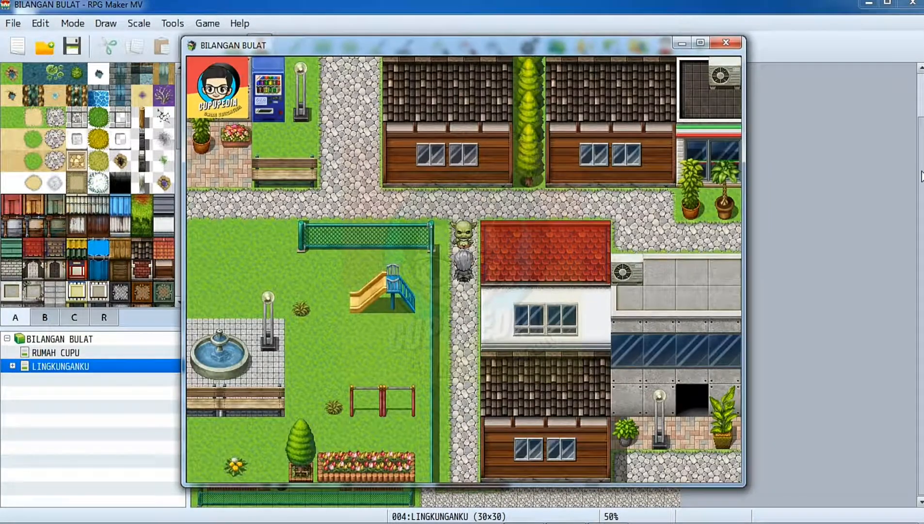
# Examine the lead hero Cupe's status in the playtest before talking to the goblin, and return to the map.
pyautogui.press('Escape')
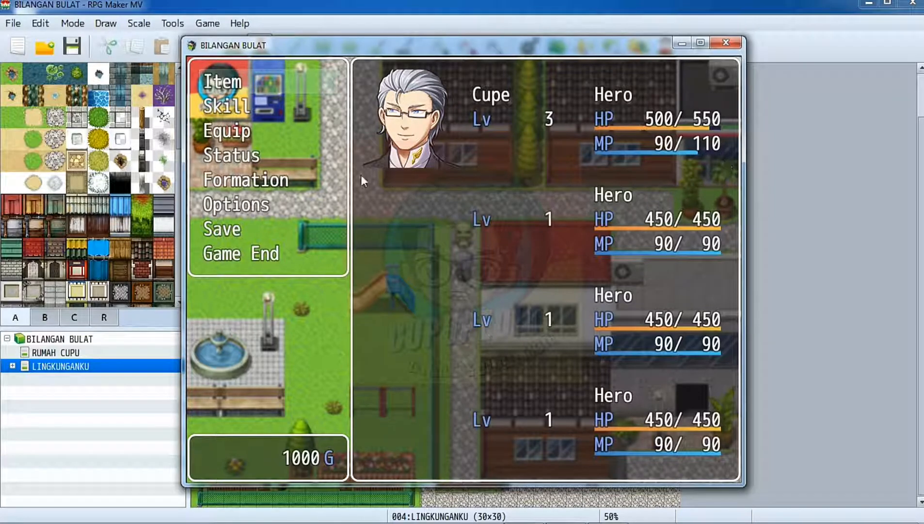
pyautogui.click(248, 157)
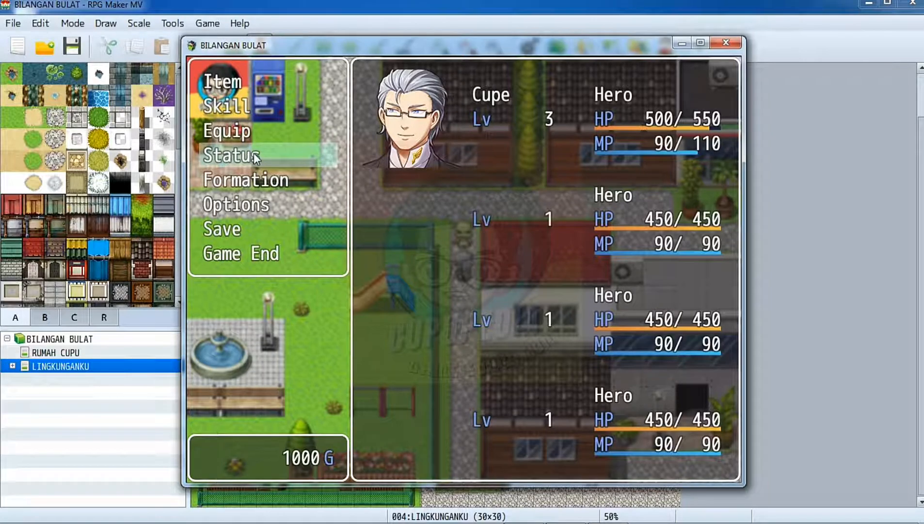
pyautogui.click(254, 154)
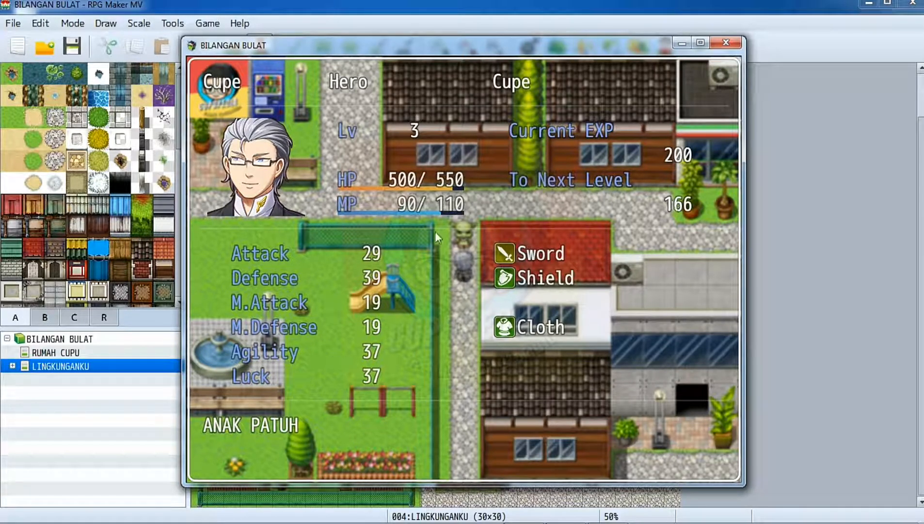
pyautogui.press('Escape')
pyautogui.press('Escape')
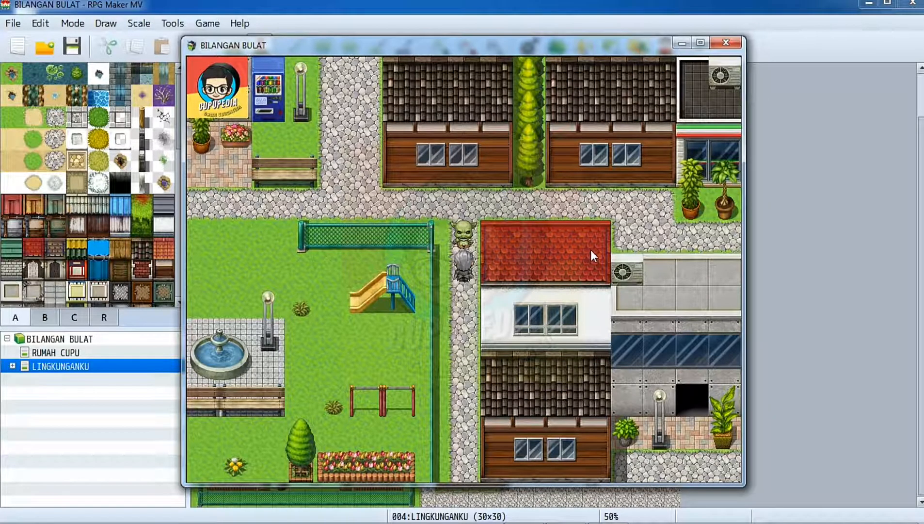
pyautogui.press('Escape')
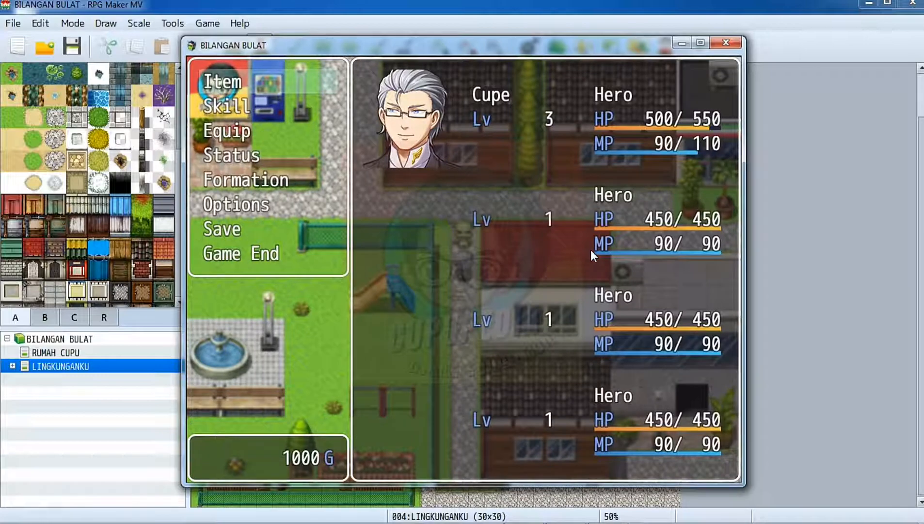
pyautogui.press('Escape')
# Talk to the goblin in the playtest, answer 9 to the 4+3+2 question and read its response through to the end.
pyautogui.press('Return')
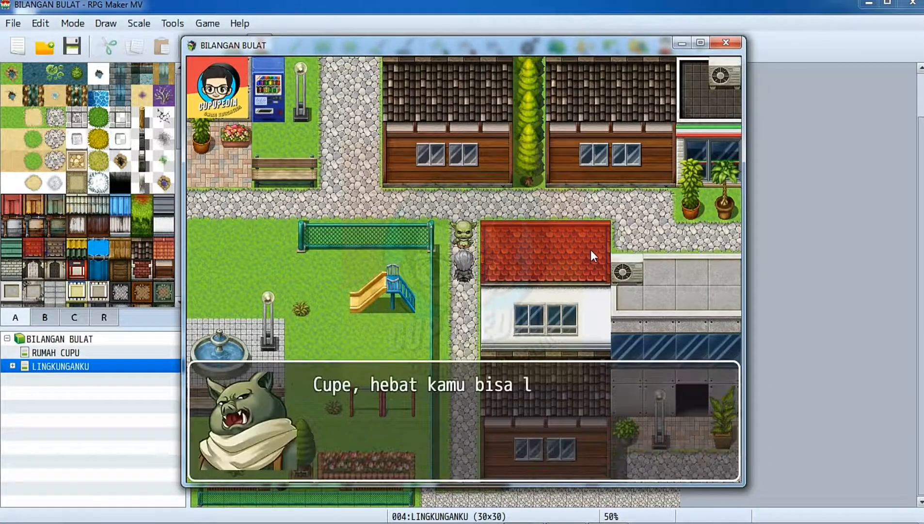
pyautogui.press('Return')
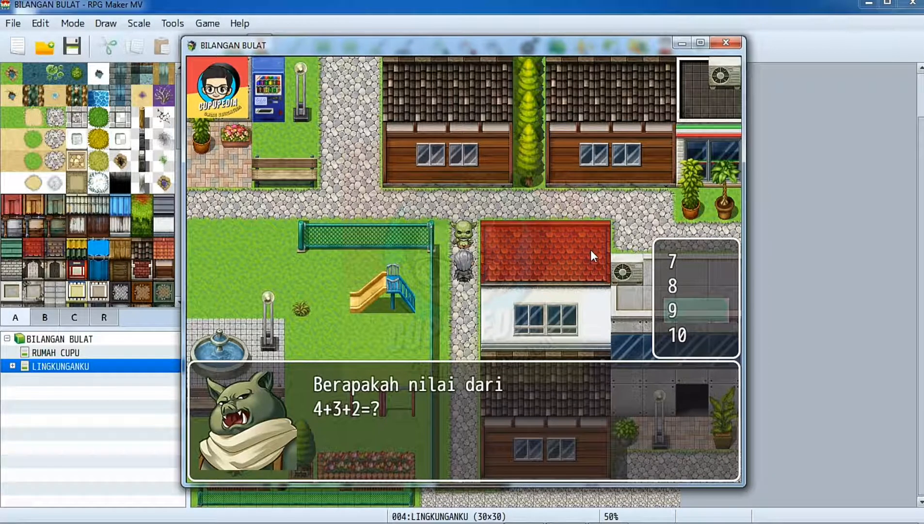
pyautogui.press('Return')
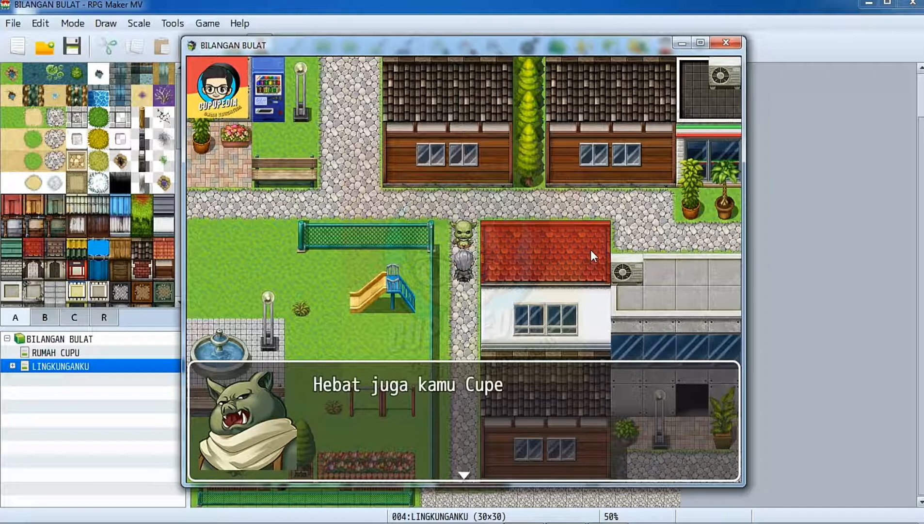
pyautogui.press('Return')
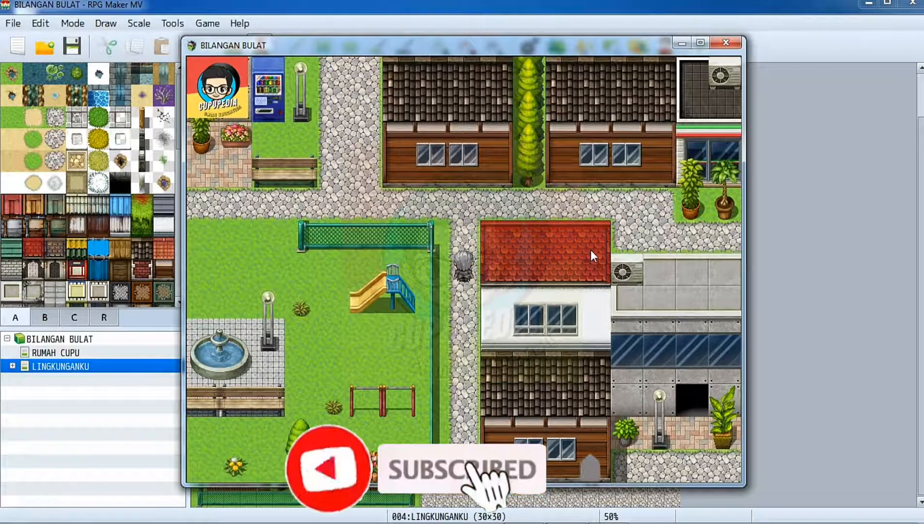
# Examine Cupe's HP, MP and experience on the status screen after the 9 answer, and end the playtest.
pyautogui.press('Escape')
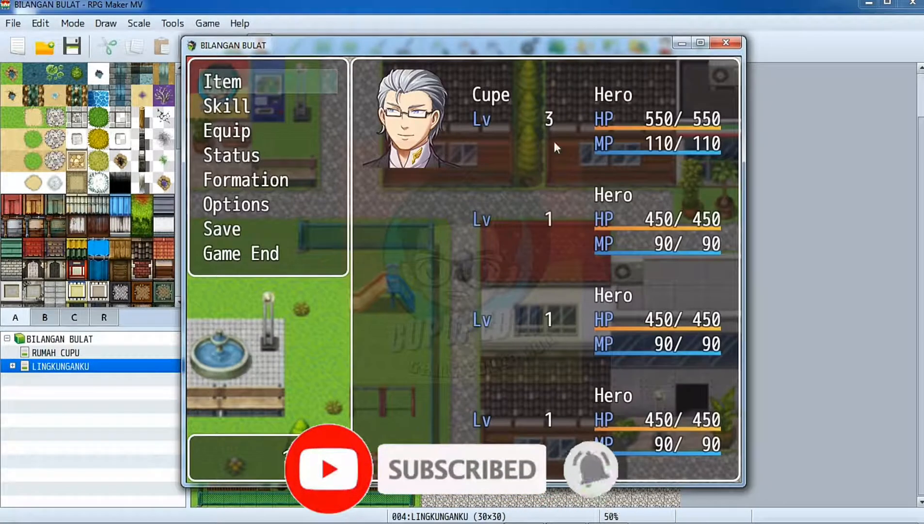
pyautogui.click(230, 158)
pyautogui.click(230, 159)
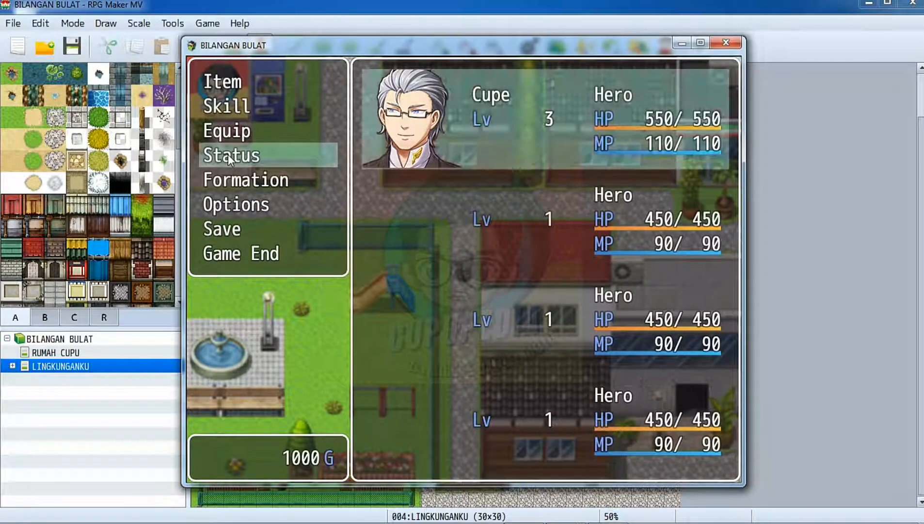
pyautogui.click(583, 142)
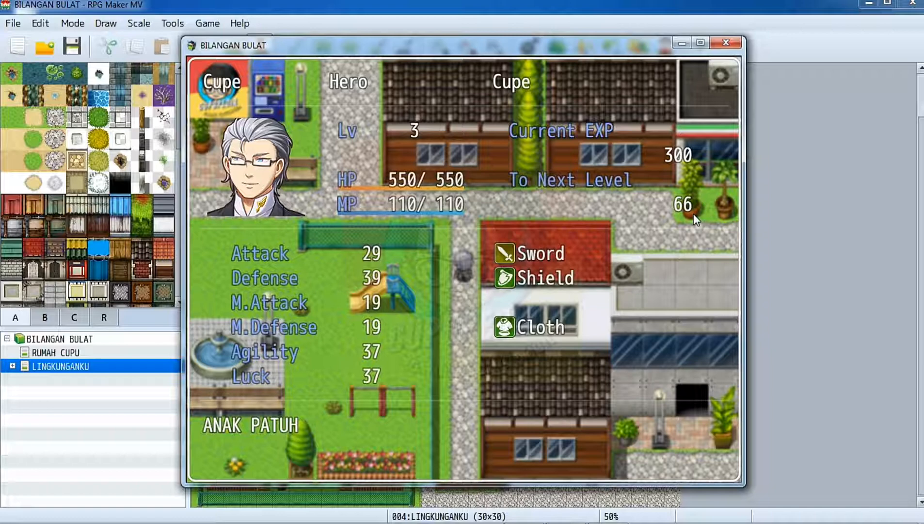
pyautogui.click(726, 43)
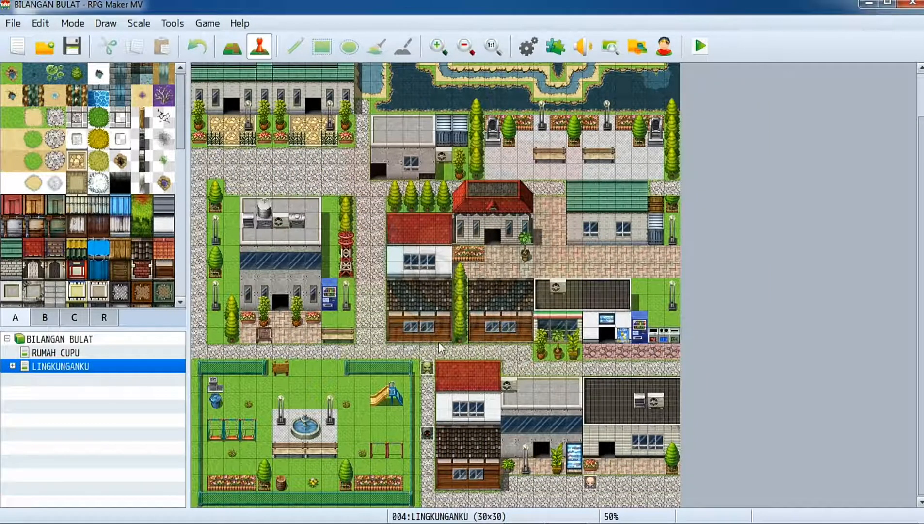